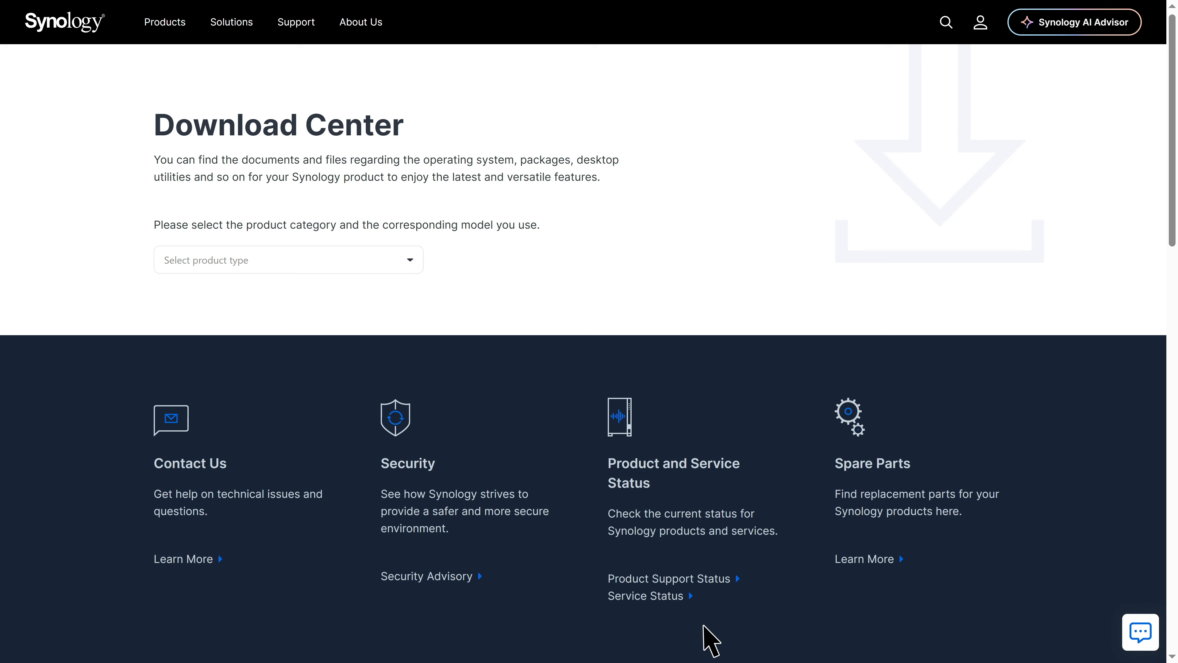
- Filter Download Center to Backup & Recovery model DP320 and download the APM 1.1 operating system
{"action": "left_click", "coordinate": [410, 263]}
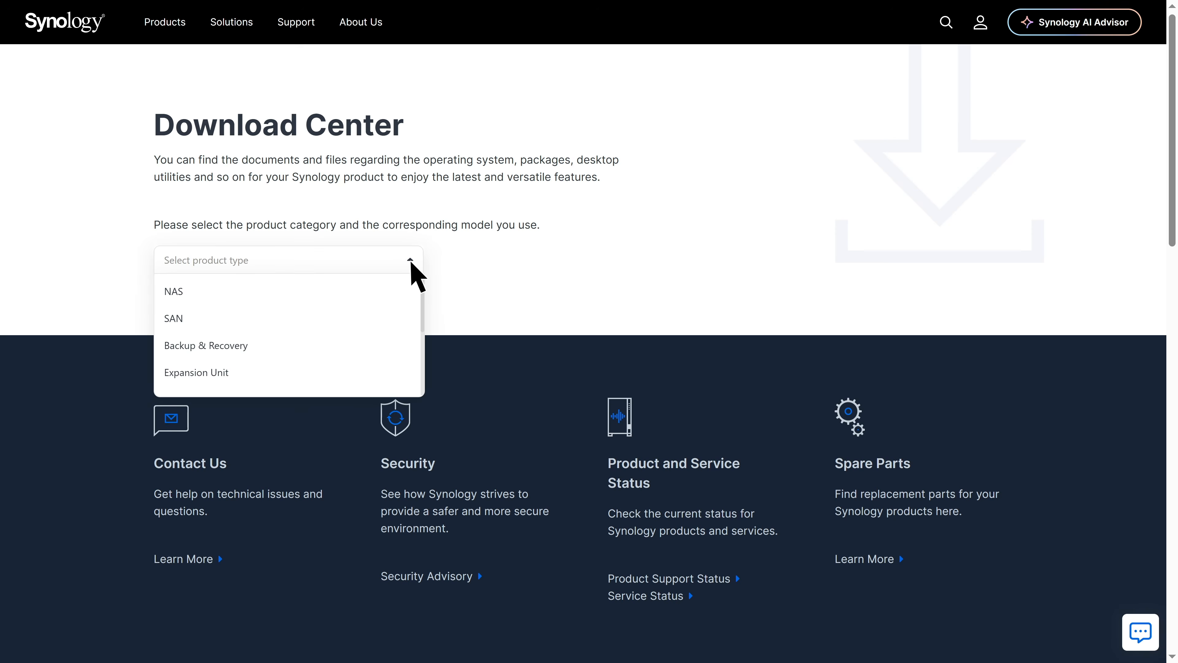
{"action": "left_click", "coordinate": [200, 346]}
{"action": "left_click", "coordinate": [520, 261]}
{"action": "left_click", "coordinate": [452, 297]}
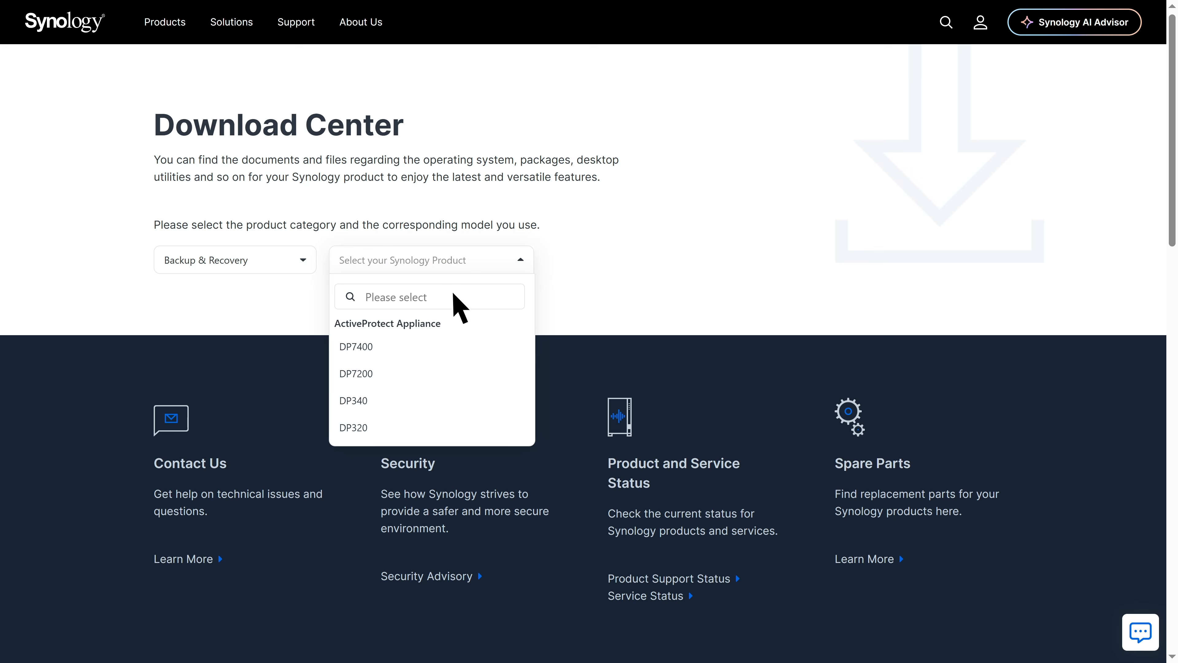
{"action": "type", "text": "dp320"}
{"action": "key", "text": "Return"}
{"action": "scroll", "coordinate": [600, 324], "scroll_direction": "down", "scroll_amount": 2}
{"action": "scroll", "coordinate": [603, 335], "scroll_direction": "down", "scroll_amount": 2}
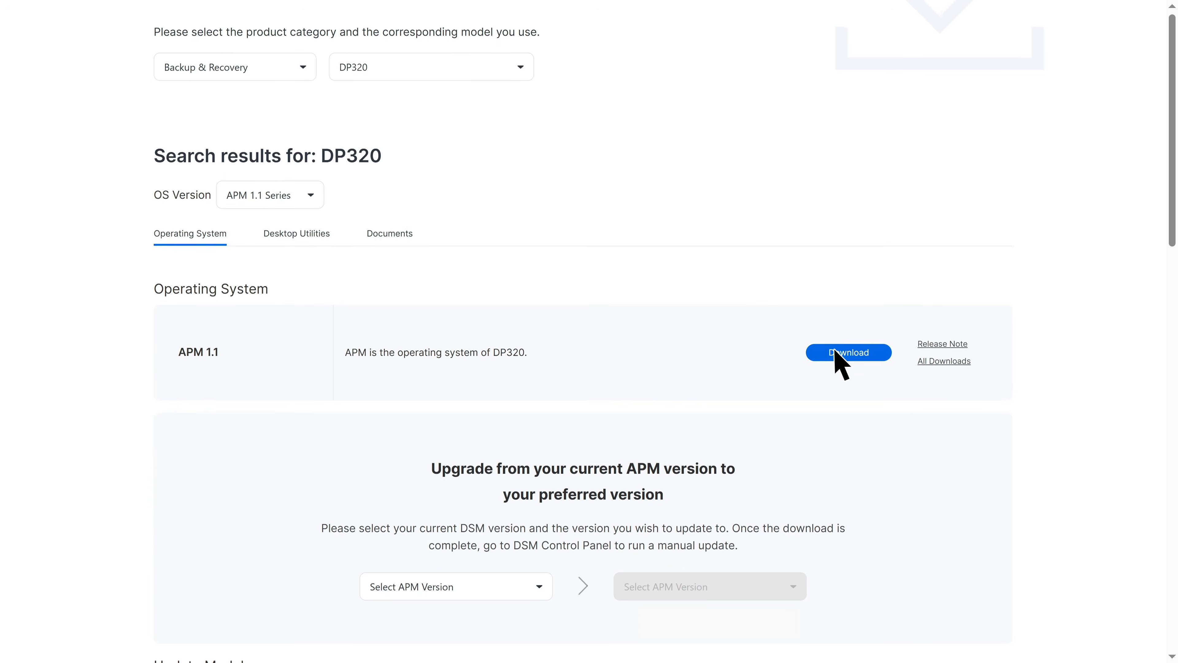
{"action": "left_click", "coordinate": [841, 465]}
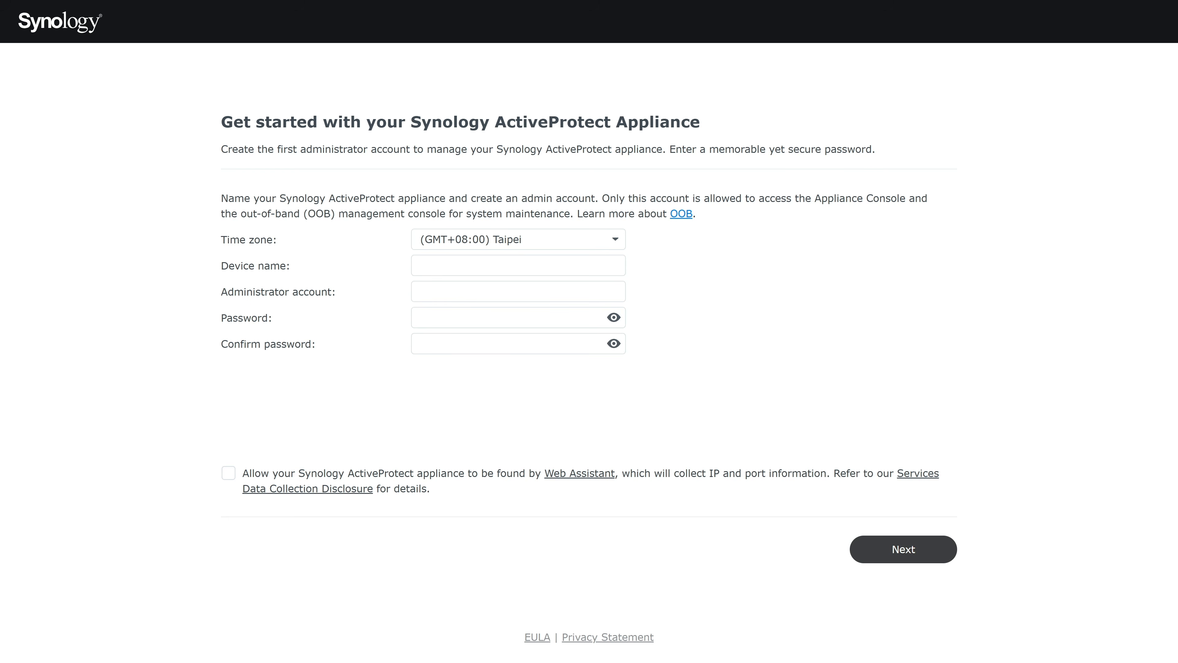
- Name the device Backup_Site and create administrator Synology_IT with a confirmed password
{"action": "left_click", "coordinate": [459, 273]}
{"action": "type", "text": "Back"}
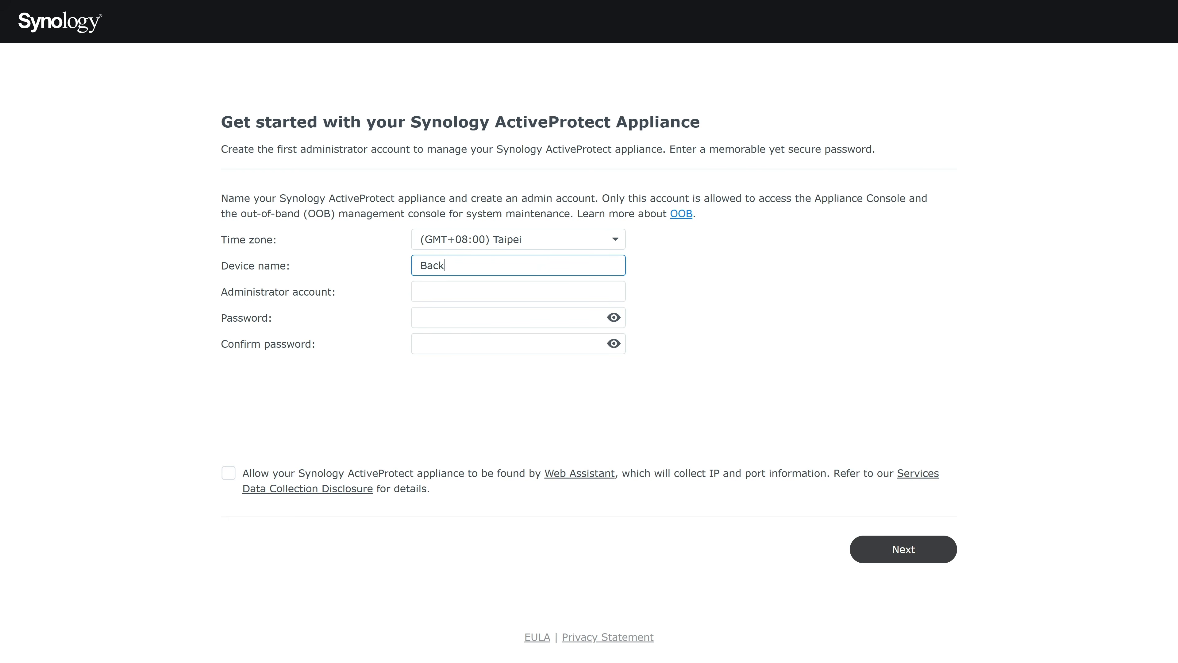
{"action": "type", "text": "up_Site"}
{"action": "key", "text": "Tab"}
{"action": "type", "text": "Synology_IT"}
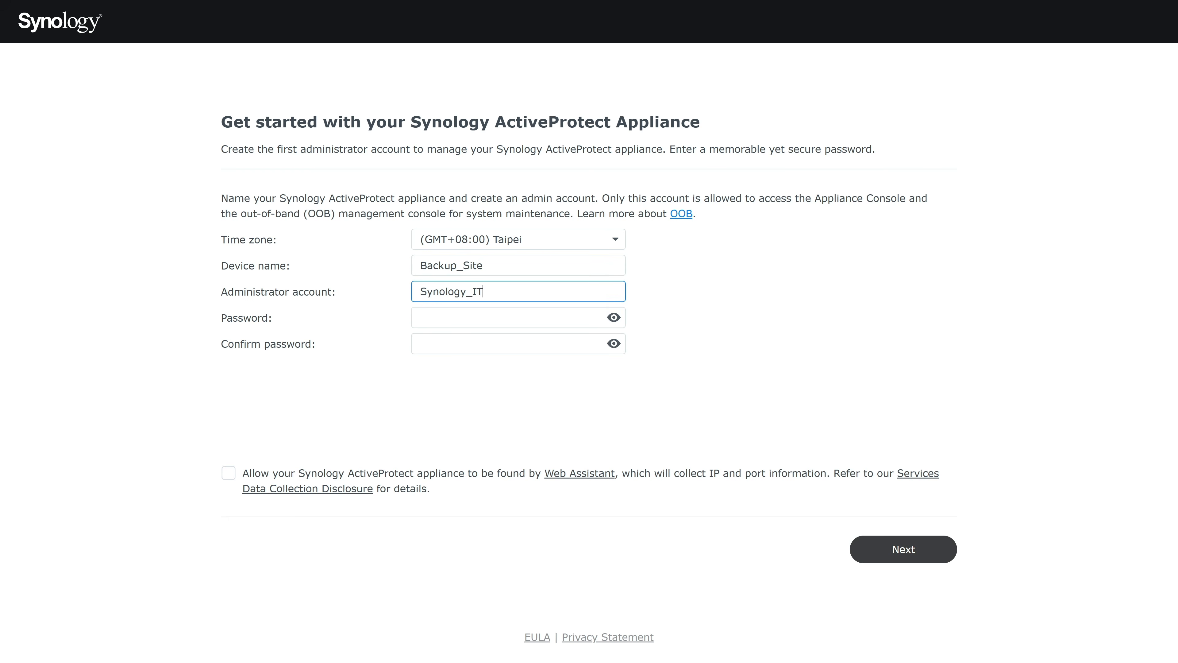
{"action": "key", "text": "Tab"}
{"action": "type", "text": "••••••••"}
{"action": "key", "text": "Tab"}
{"action": "type", "text": "••••••••"}
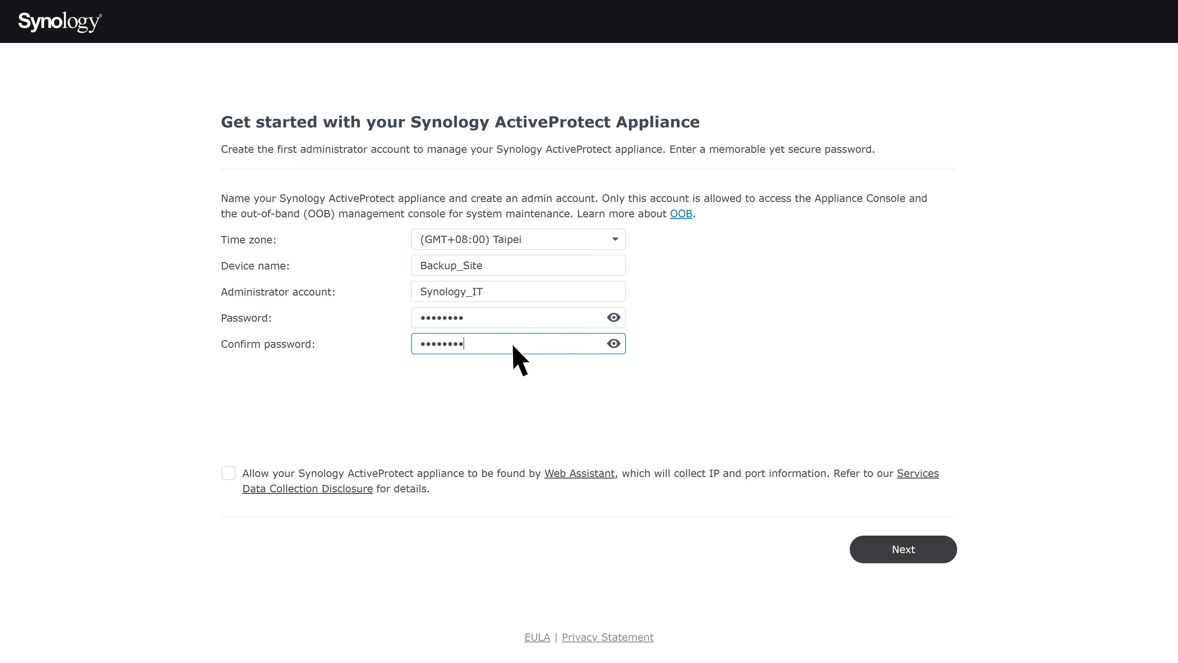
{"action": "left_click", "coordinate": [925, 554]}
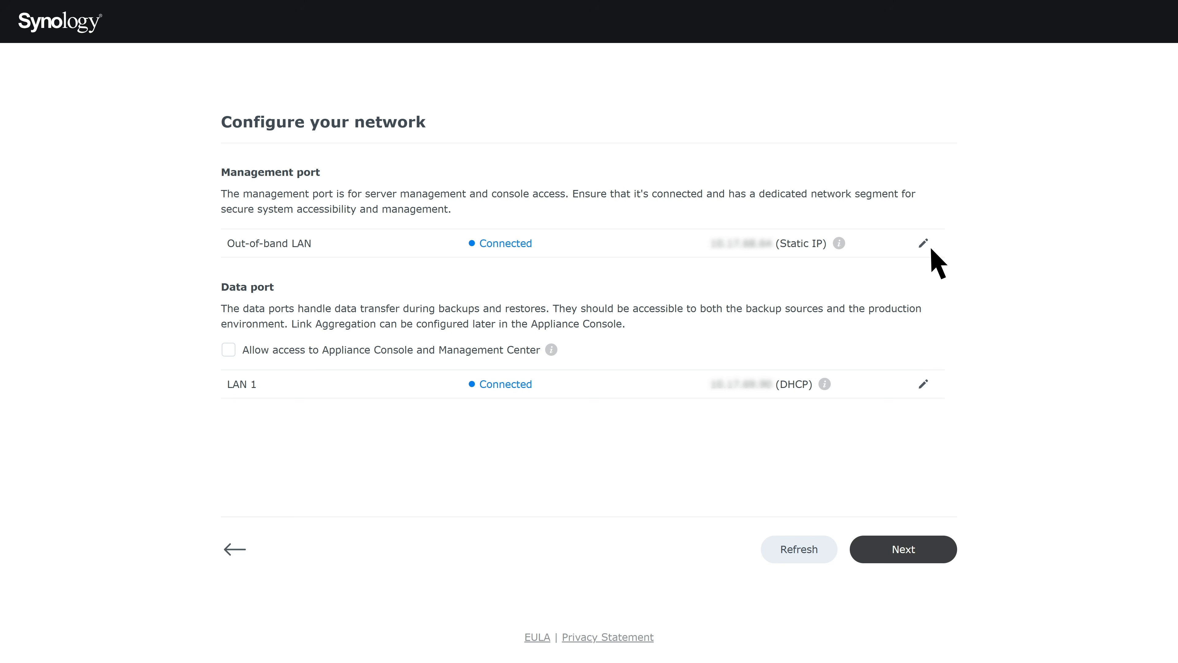
{"action": "left_click", "coordinate": [924, 384]}
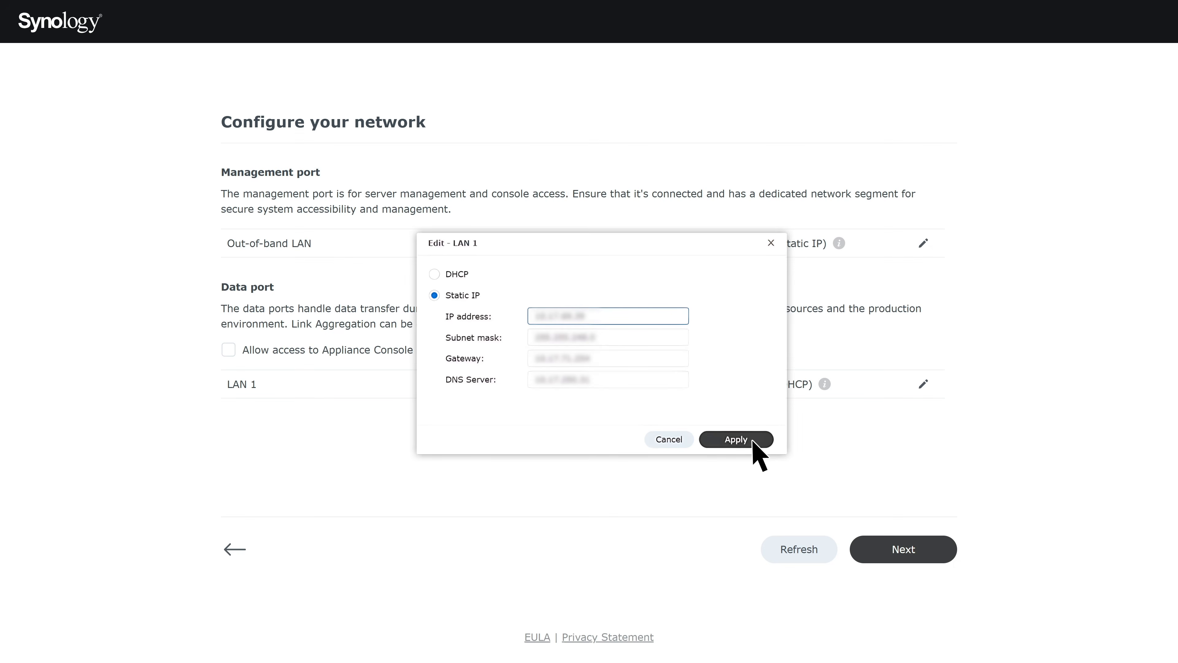
{"action": "left_click", "coordinate": [752, 441]}
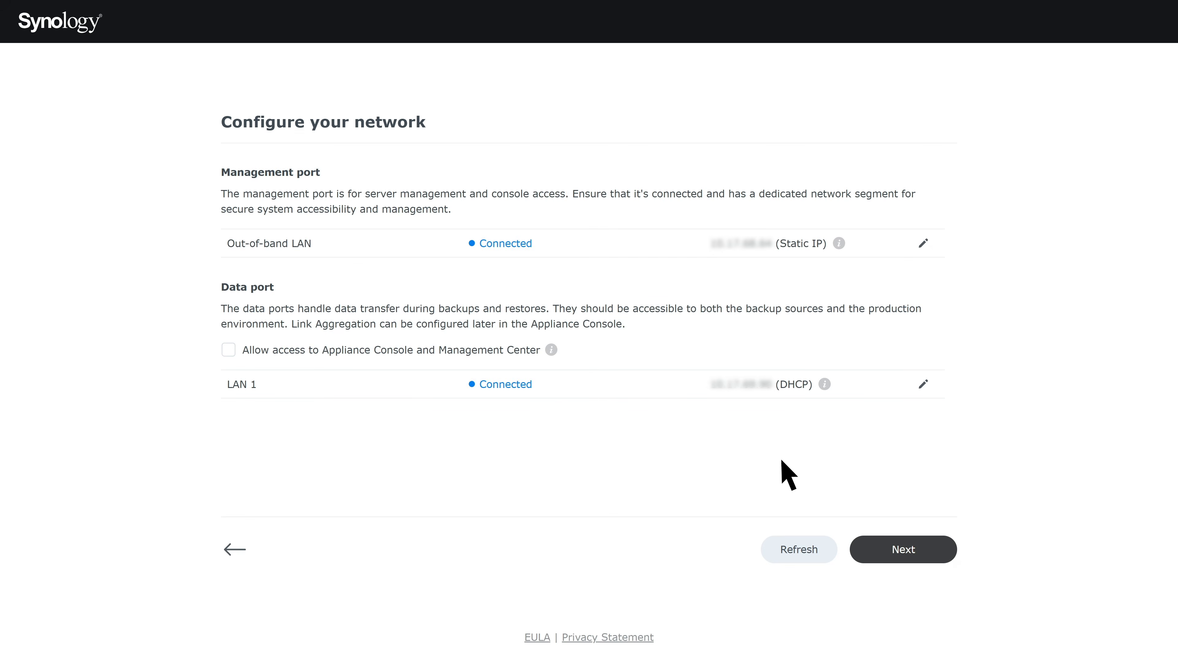
- Accept the DHCP warning and complete setup with auto repair and quarterly data scrubbing enabled
{"action": "left_click", "coordinate": [921, 550]}
{"action": "left_click", "coordinate": [715, 360]}
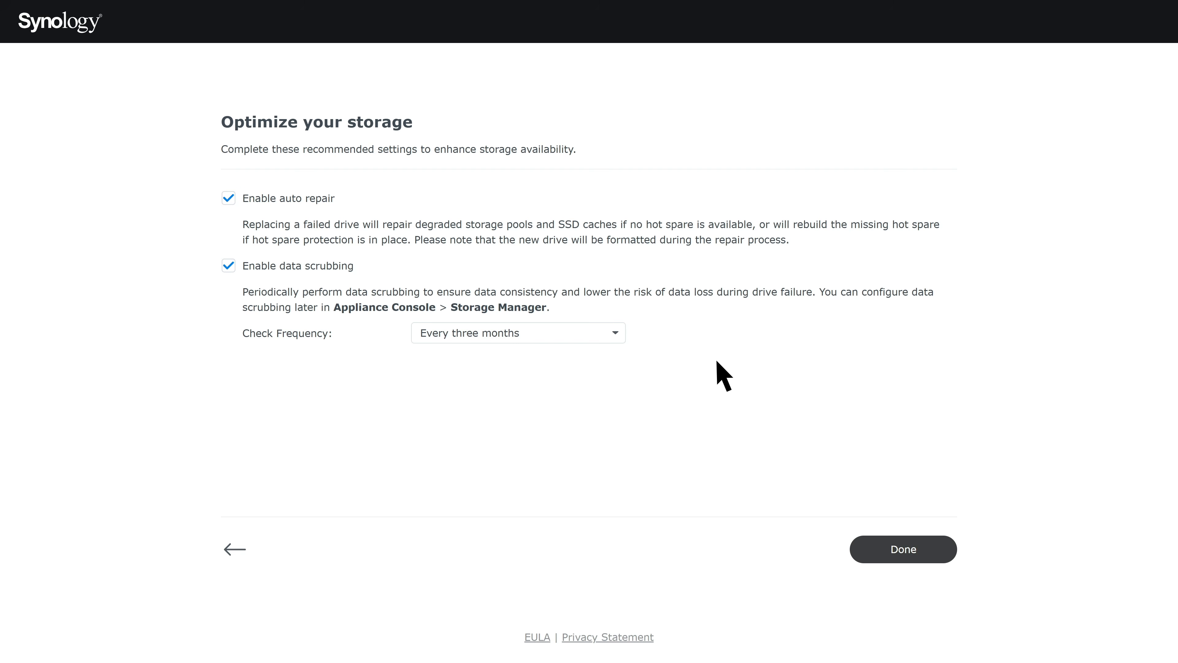
{"action": "left_click", "coordinate": [922, 553]}
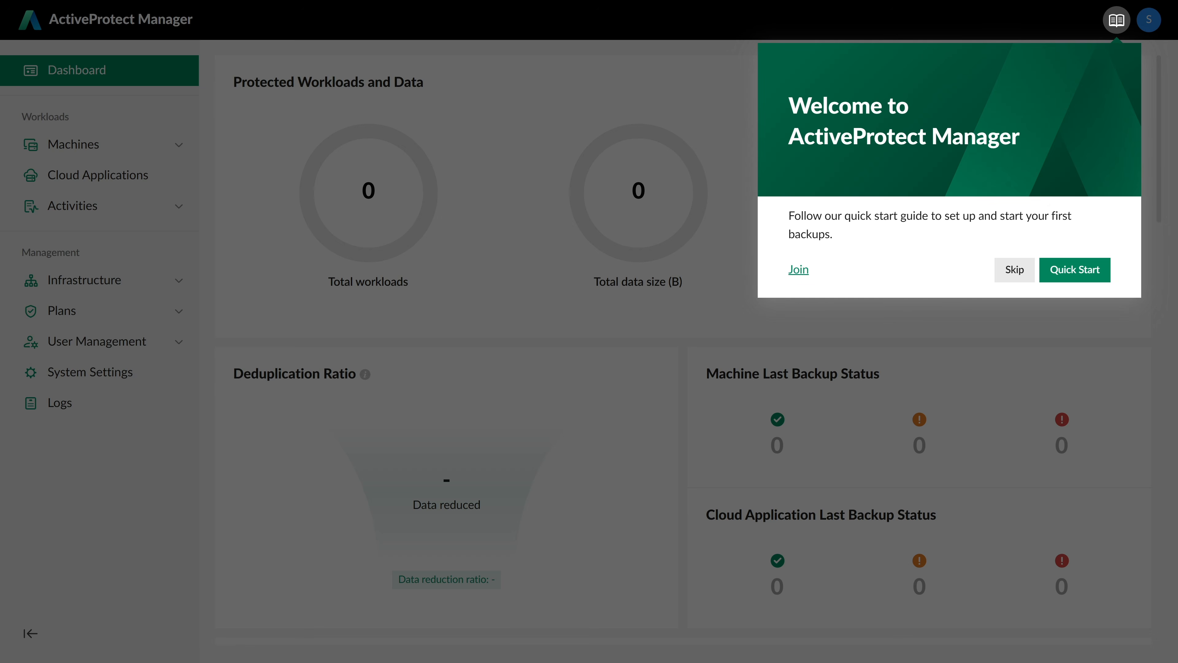
- Open the Quick Start guide's Protection Plan section and visit the Protection Plans page
{"action": "left_click", "coordinate": [1078, 274]}
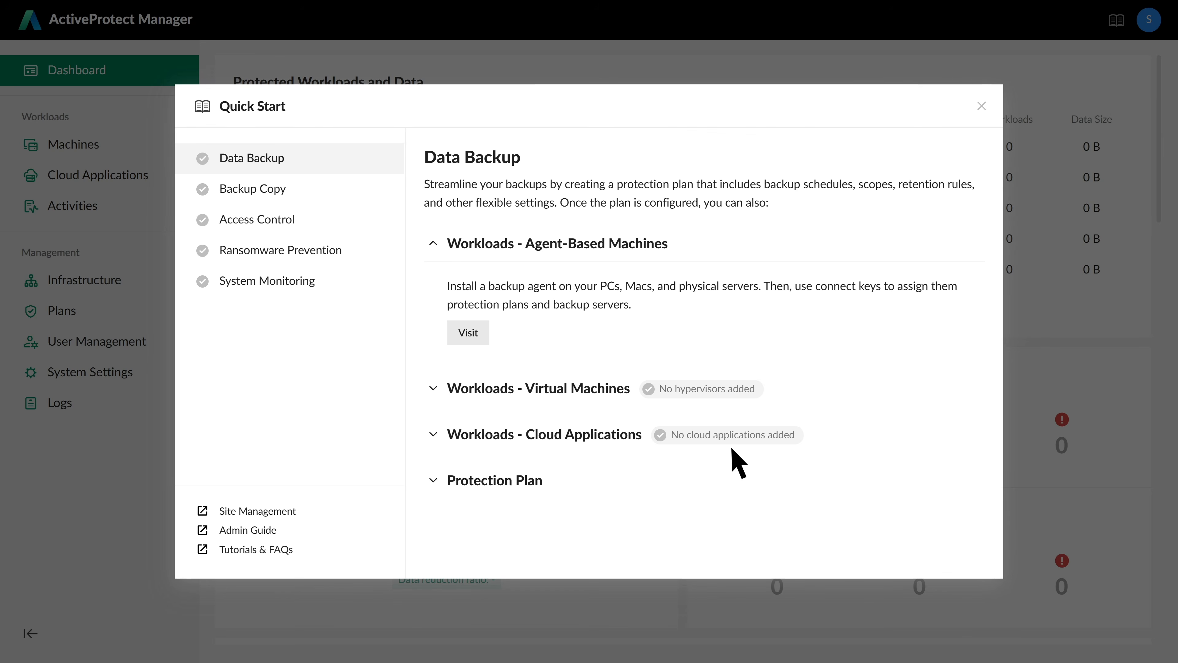
{"action": "left_click", "coordinate": [551, 483]}
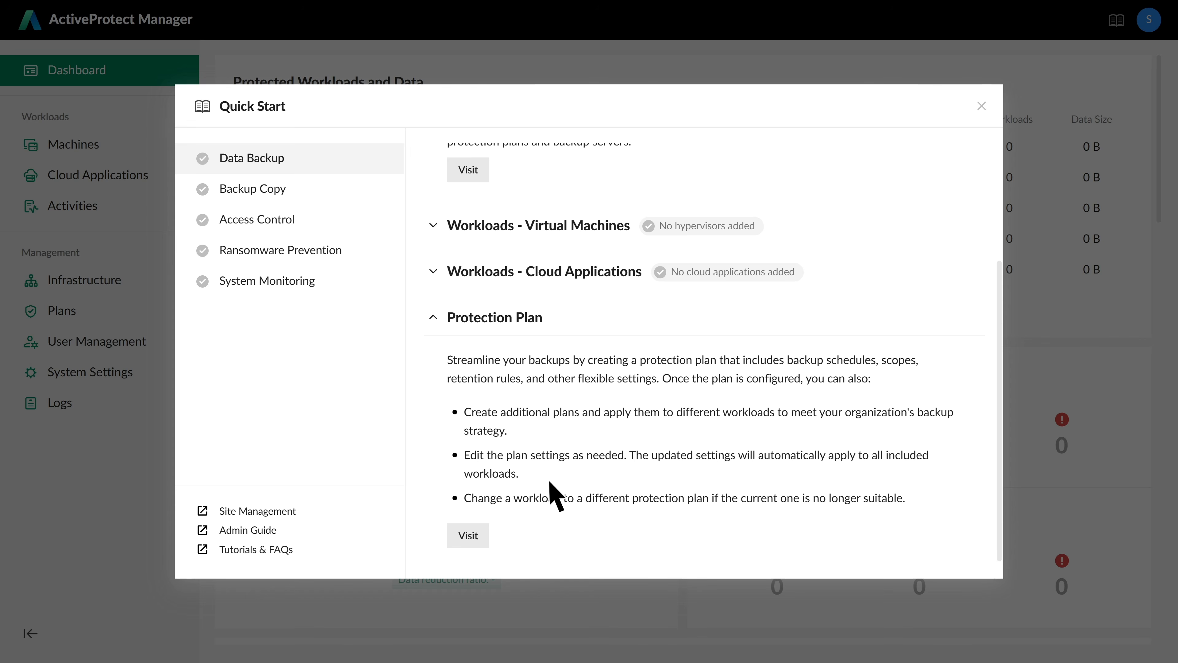
{"action": "left_click", "coordinate": [482, 539]}
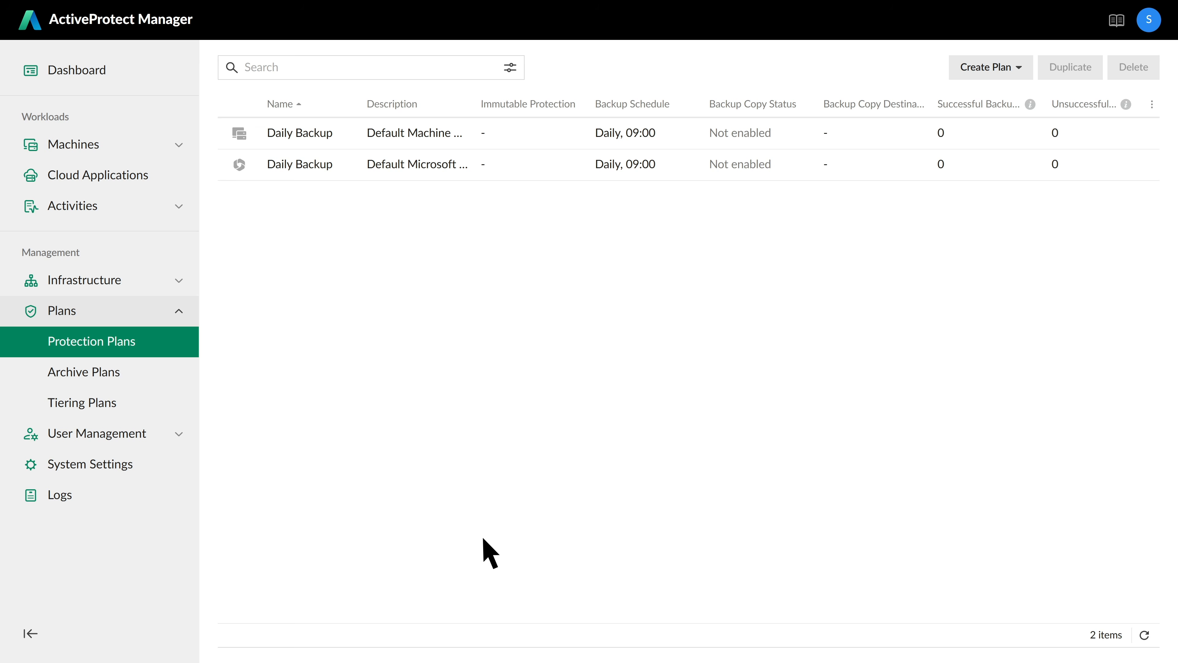
- Review the Daily Backup plan's 30-day retention and daily schedule, then its application-aware options
{"action": "left_click", "coordinate": [342, 135]}
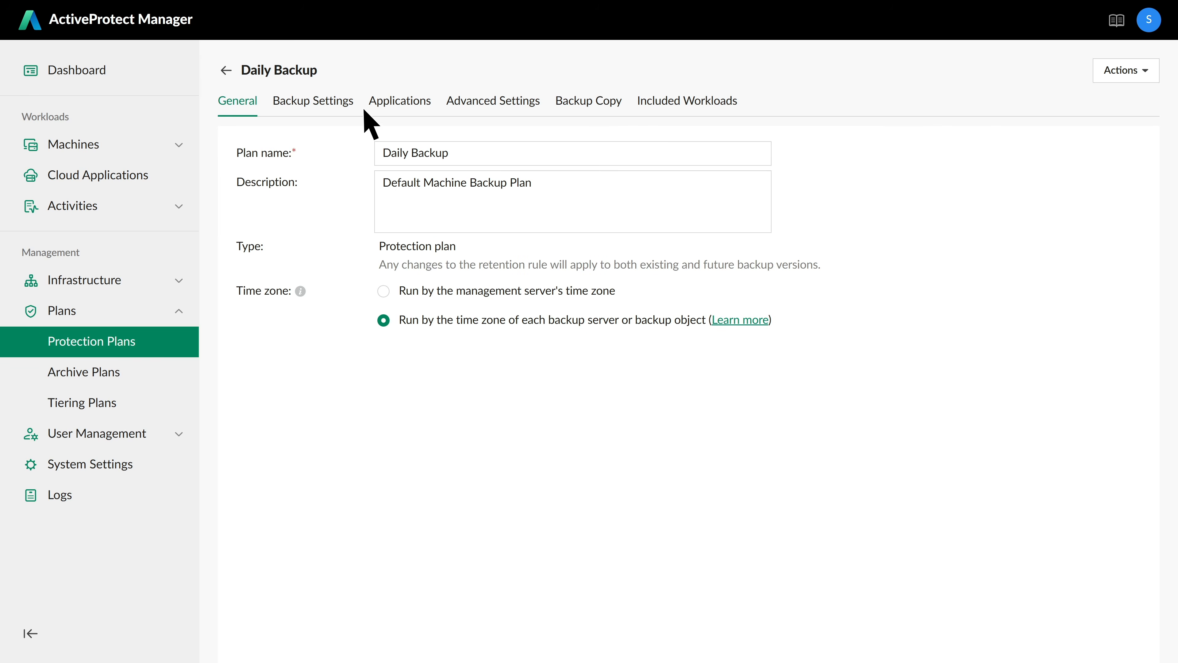
{"action": "left_click", "coordinate": [342, 102]}
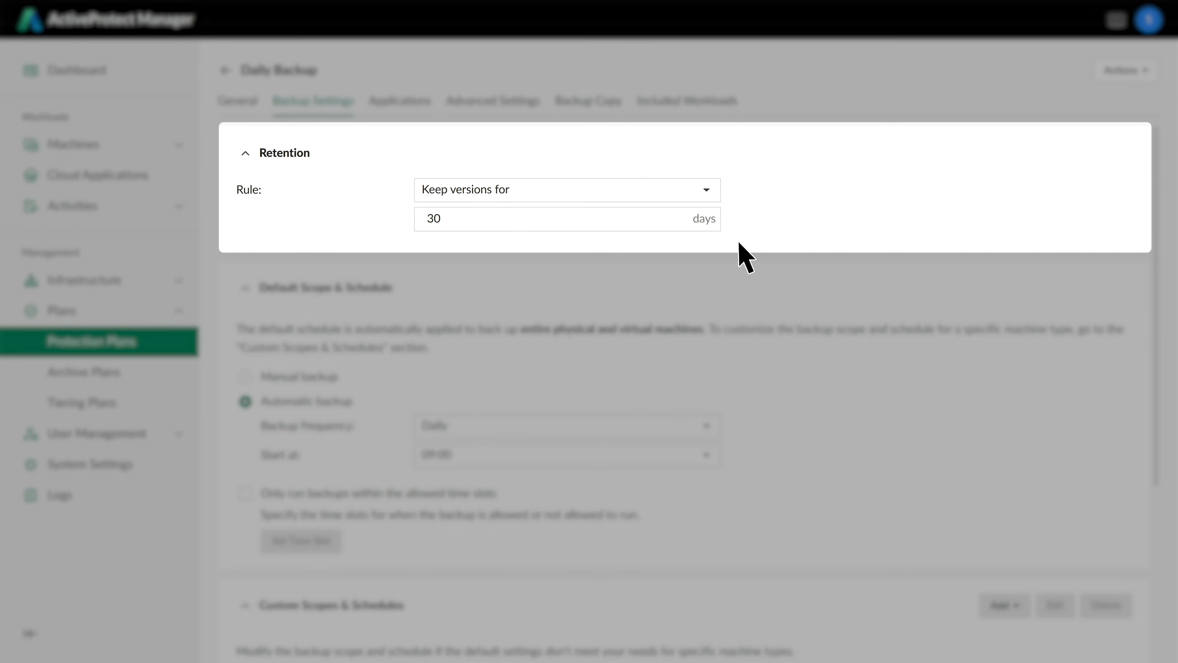
{"action": "left_click", "coordinate": [709, 189]}
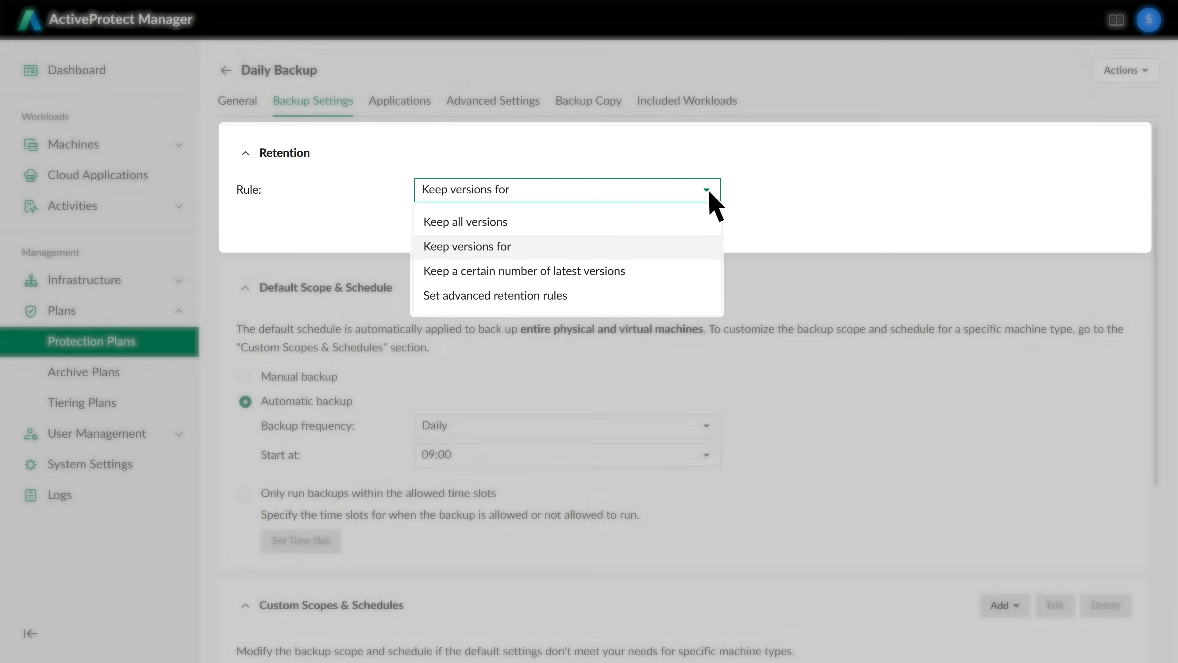
{"action": "left_click", "coordinate": [707, 189]}
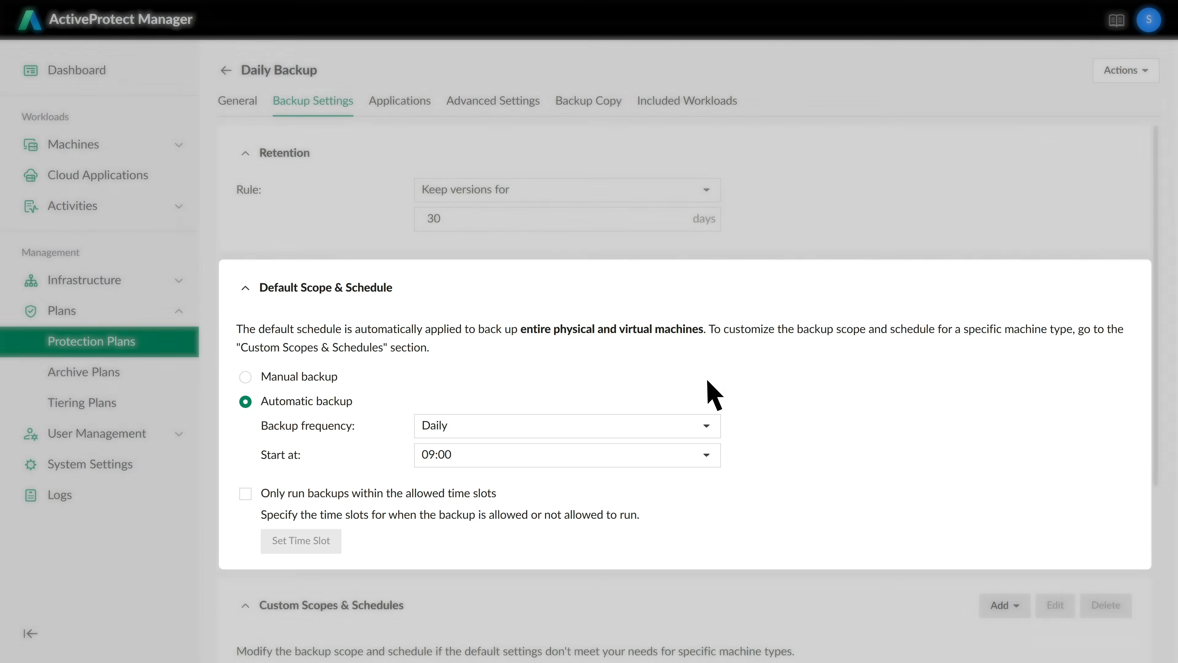
{"action": "left_click", "coordinate": [707, 426]}
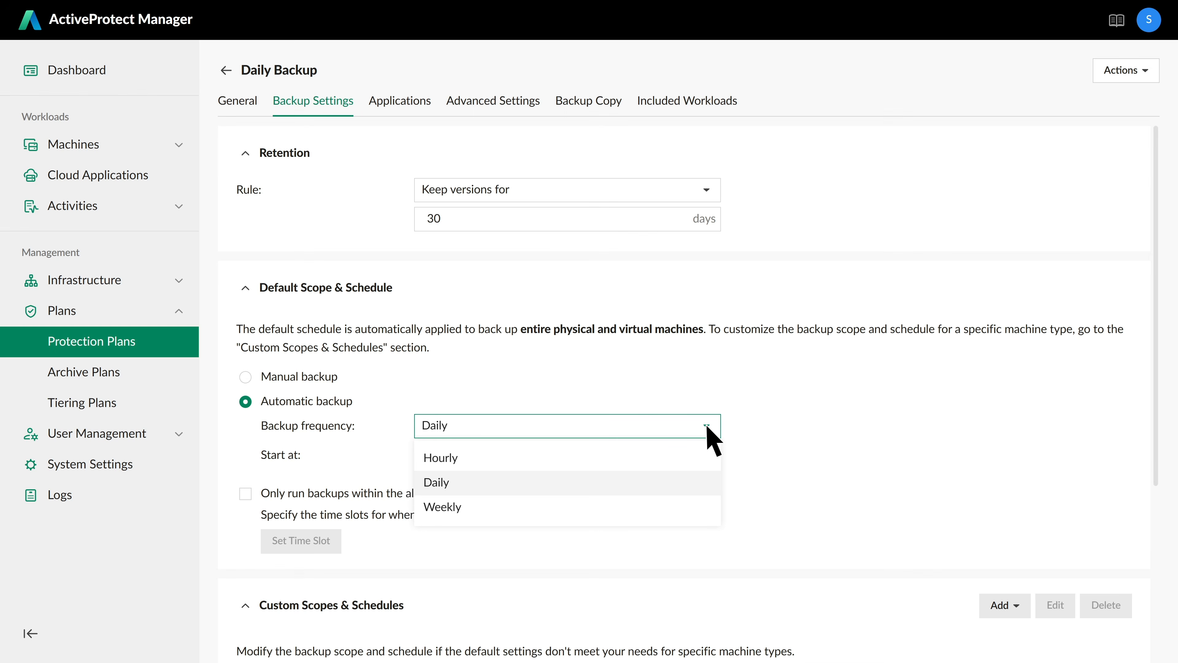
{"action": "left_click", "coordinate": [706, 426]}
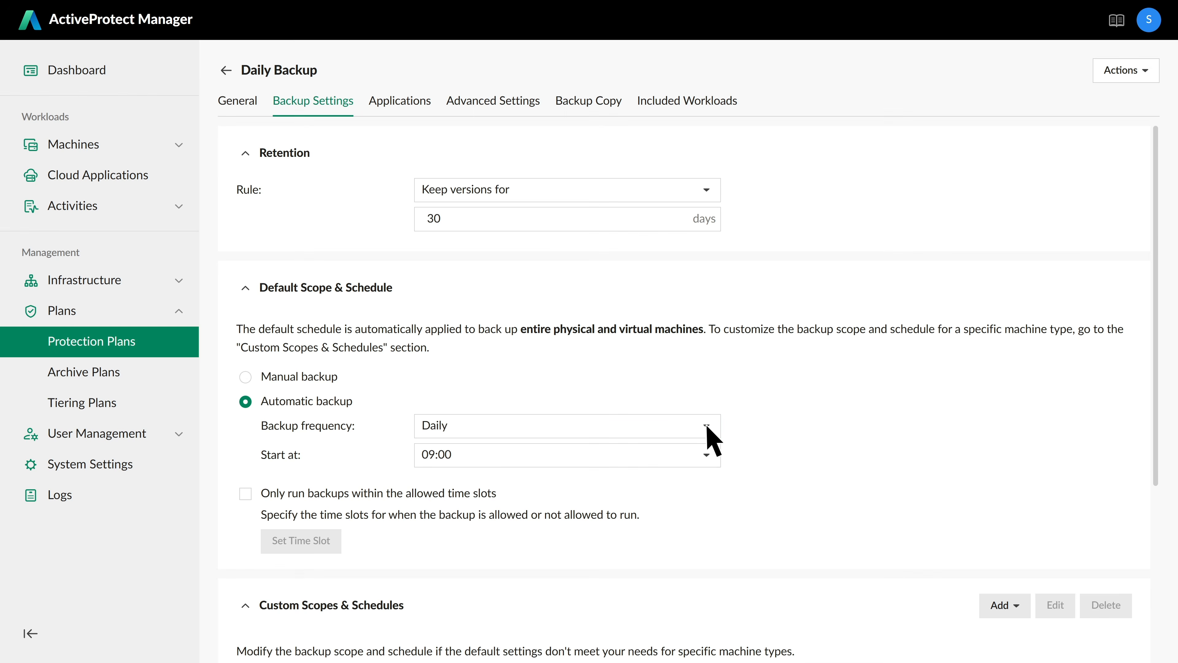
{"action": "scroll", "coordinate": [778, 560], "scroll_direction": "down", "scroll_amount": 5}
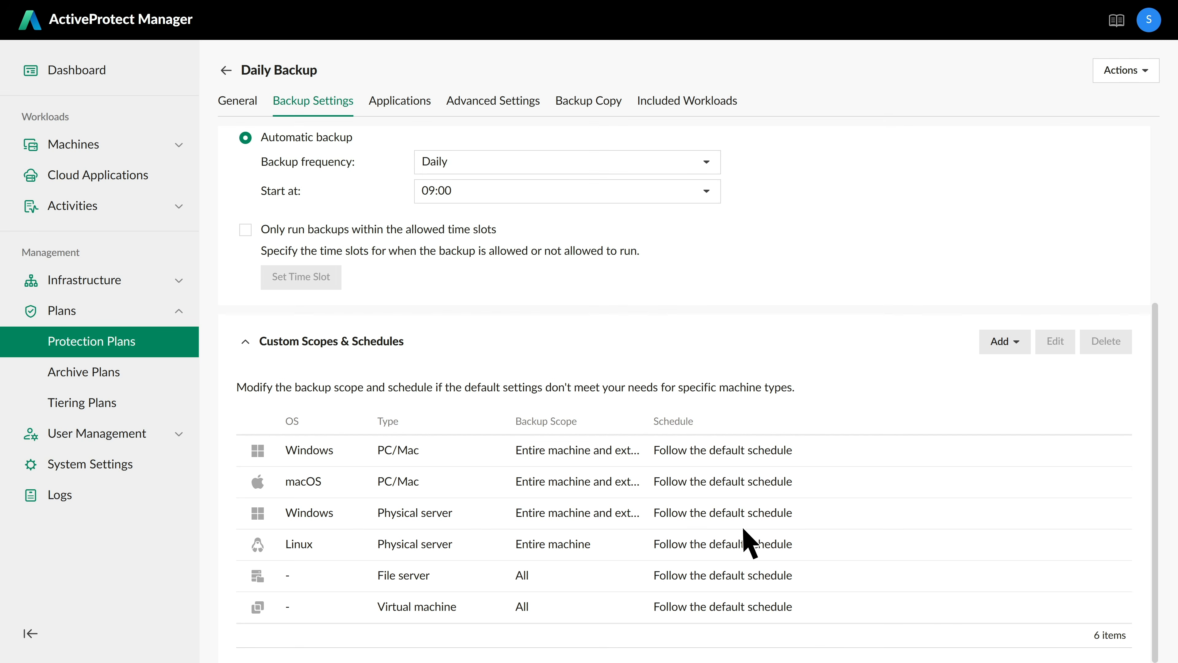
{"action": "left_click", "coordinate": [402, 103]}
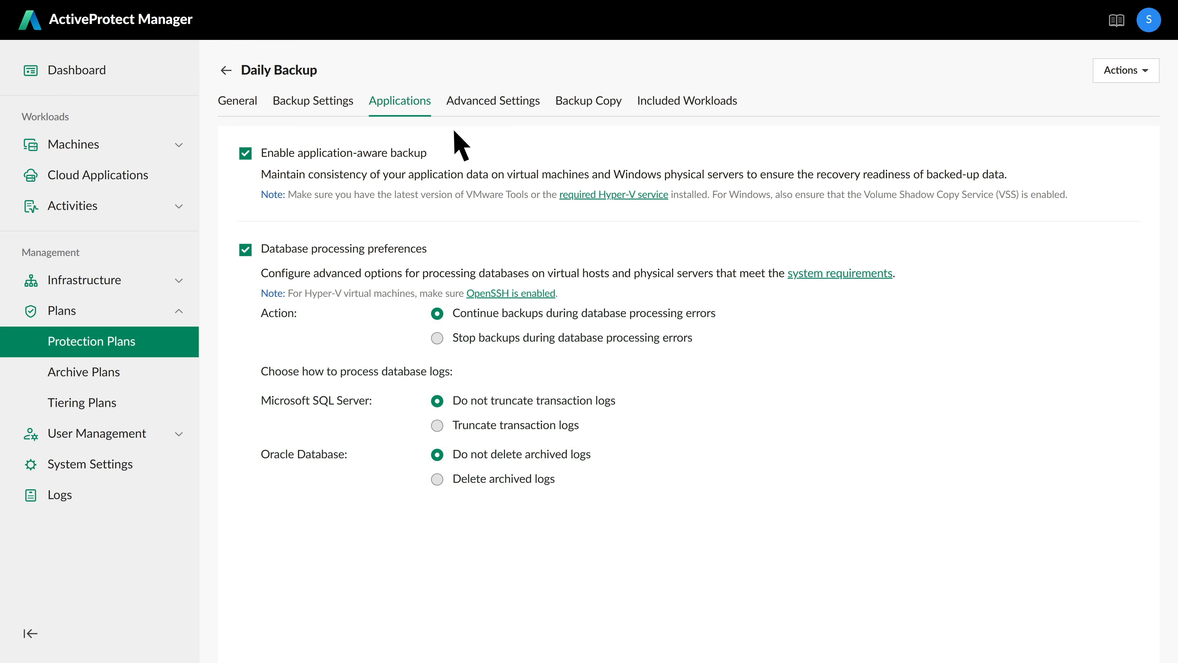
- Turn on virtual machine backup verification, save, check Backup Copy, and return to the plans list
{"action": "left_click", "coordinate": [500, 105]}
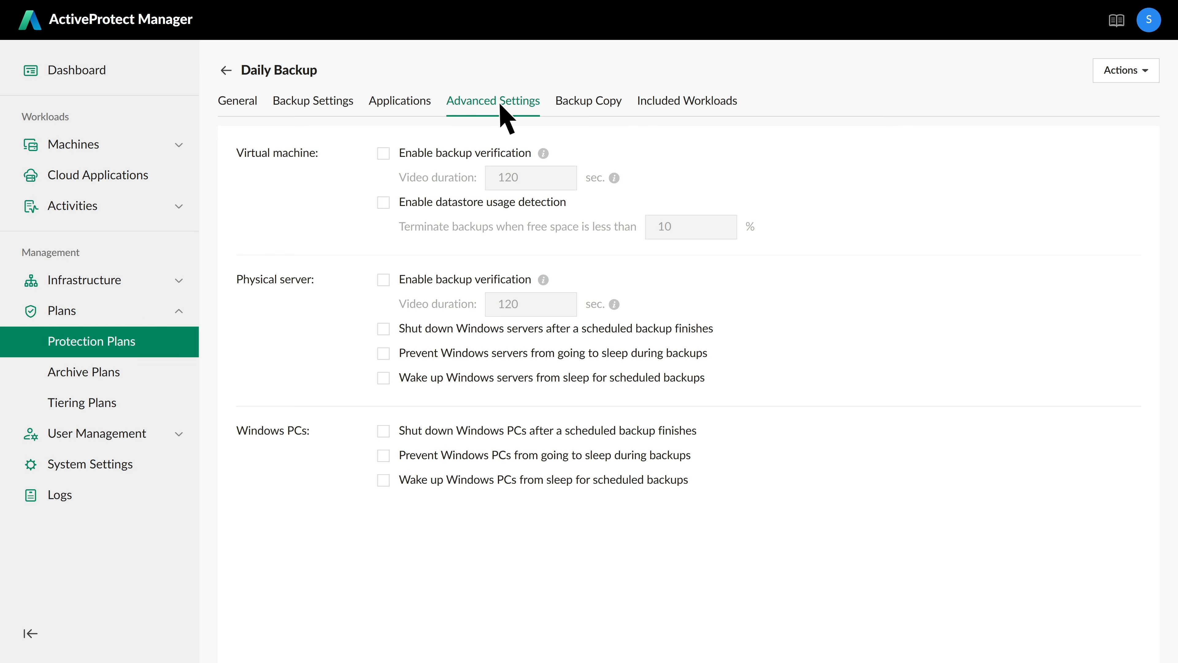
{"action": "left_click", "coordinate": [383, 154]}
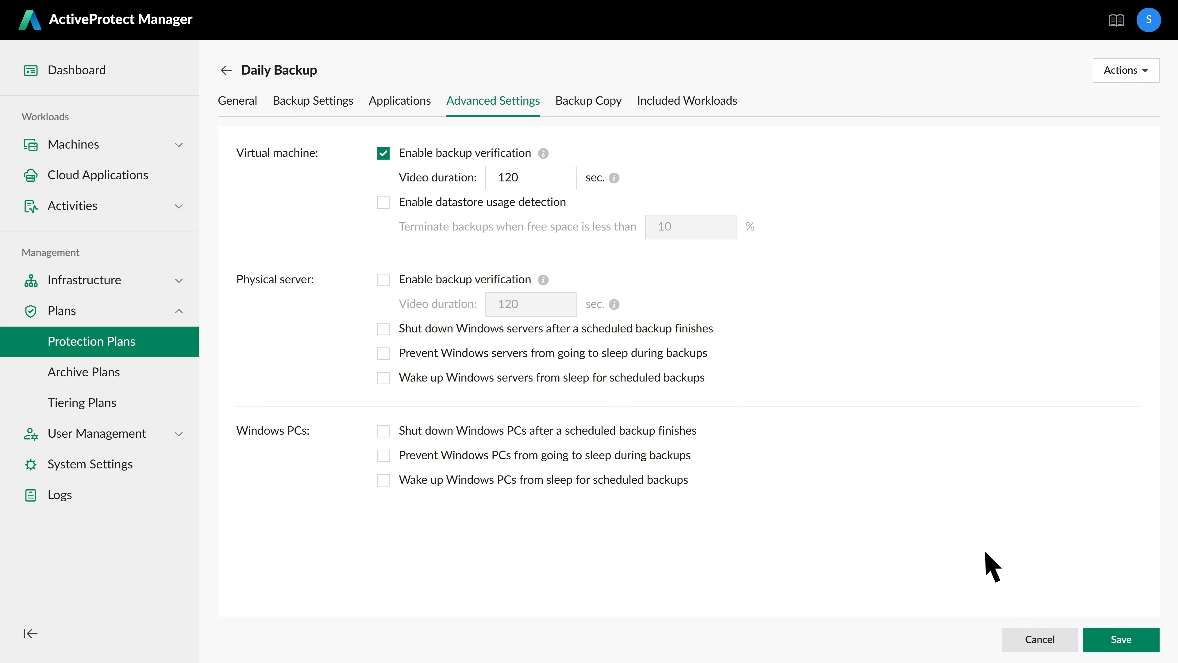
{"action": "left_click", "coordinate": [1124, 643]}
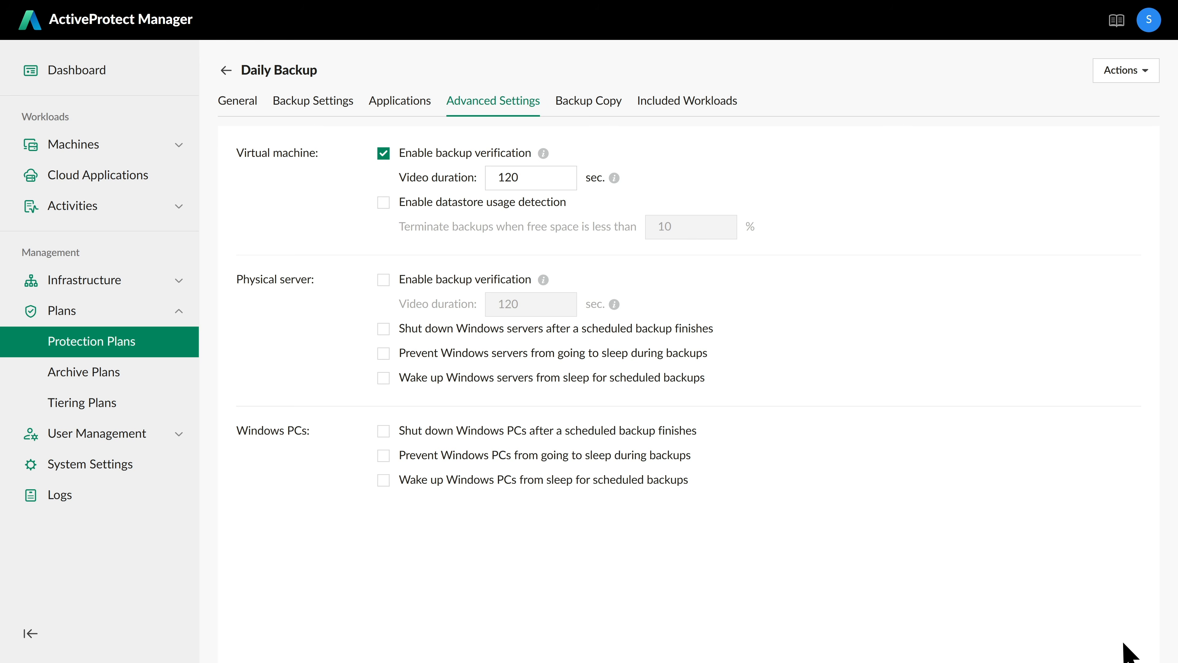
{"action": "left_click", "coordinate": [599, 108]}
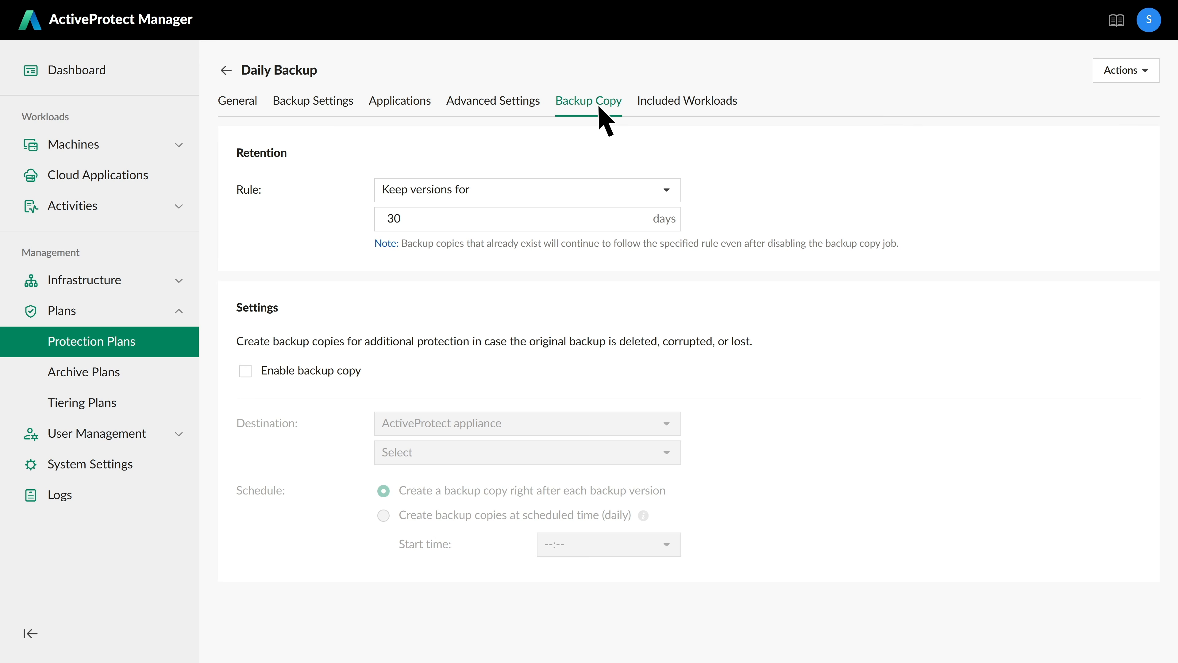
{"action": "left_click", "coordinate": [225, 70]}
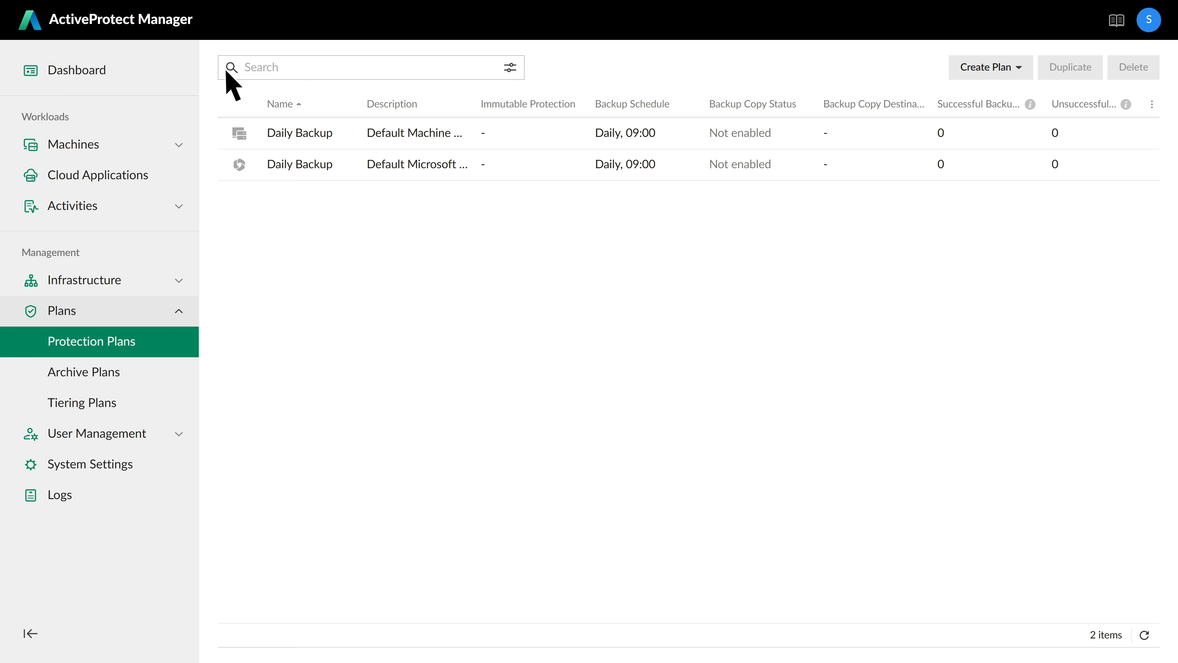
- Start the add-hypervisor wizard from the Virtual Machines page
{"action": "left_click", "coordinate": [110, 147]}
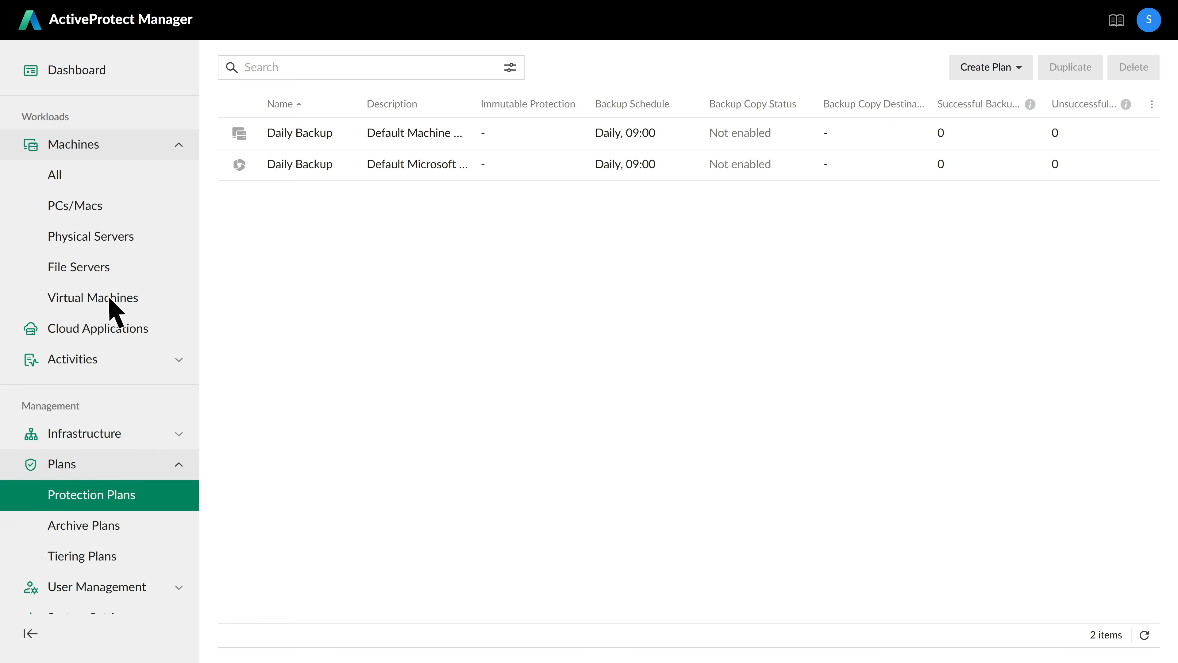
{"action": "left_click", "coordinate": [111, 300]}
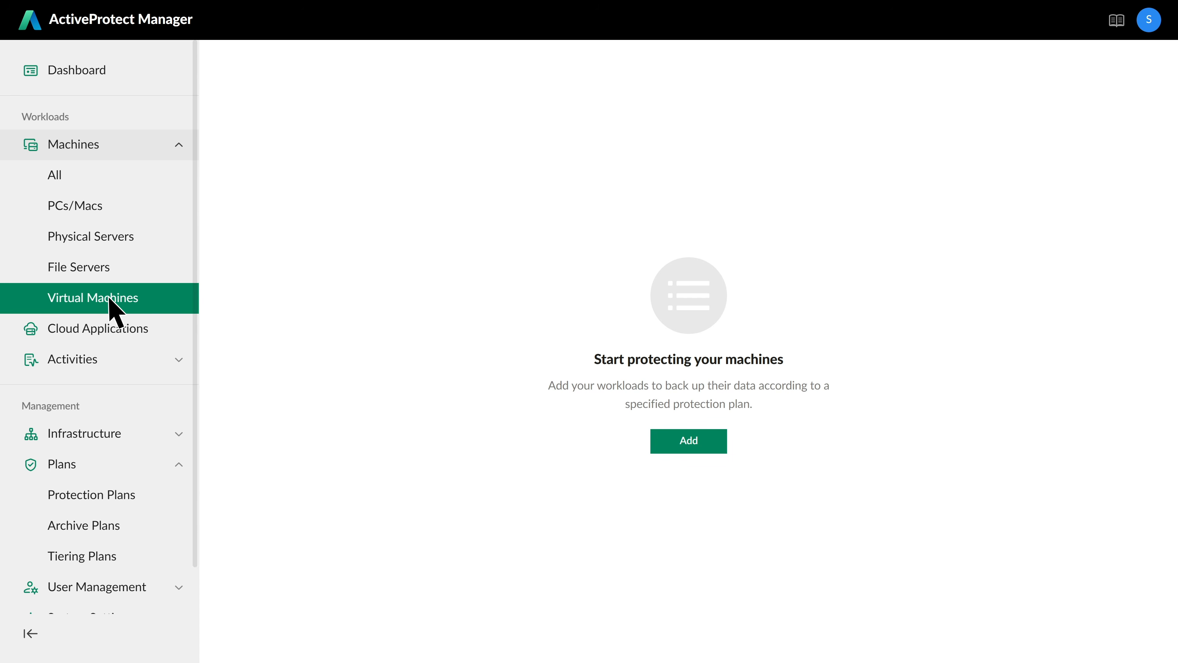
{"action": "left_click", "coordinate": [689, 445]}
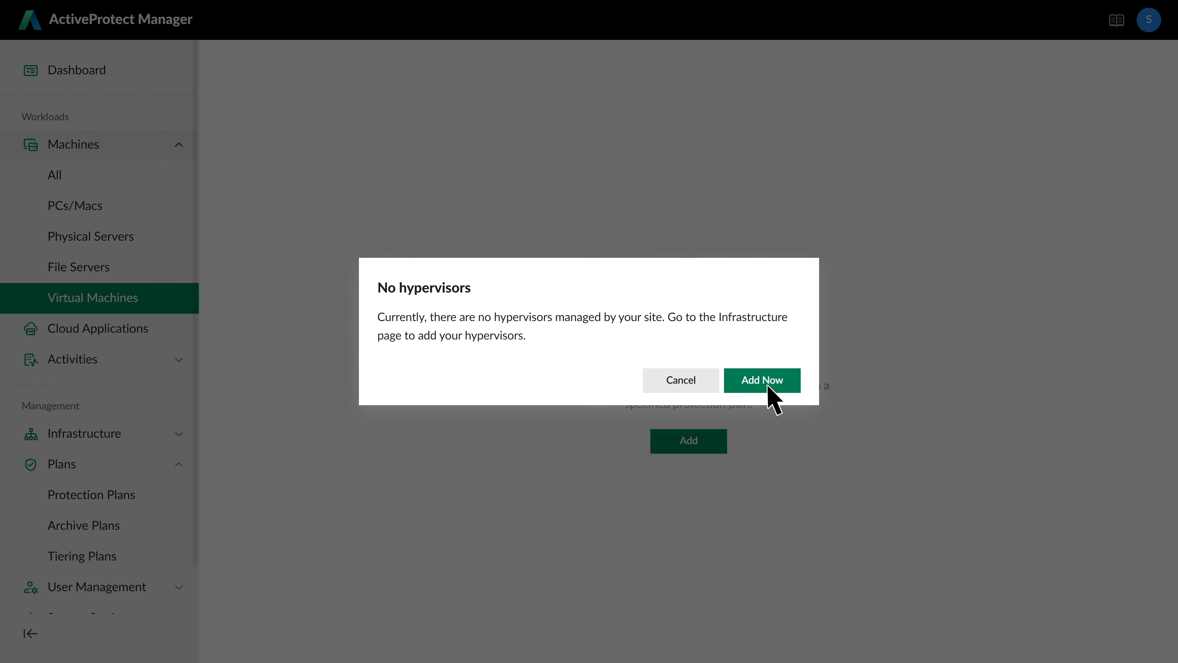
{"action": "left_click", "coordinate": [768, 384]}
{"action": "left_click", "coordinate": [689, 436]}
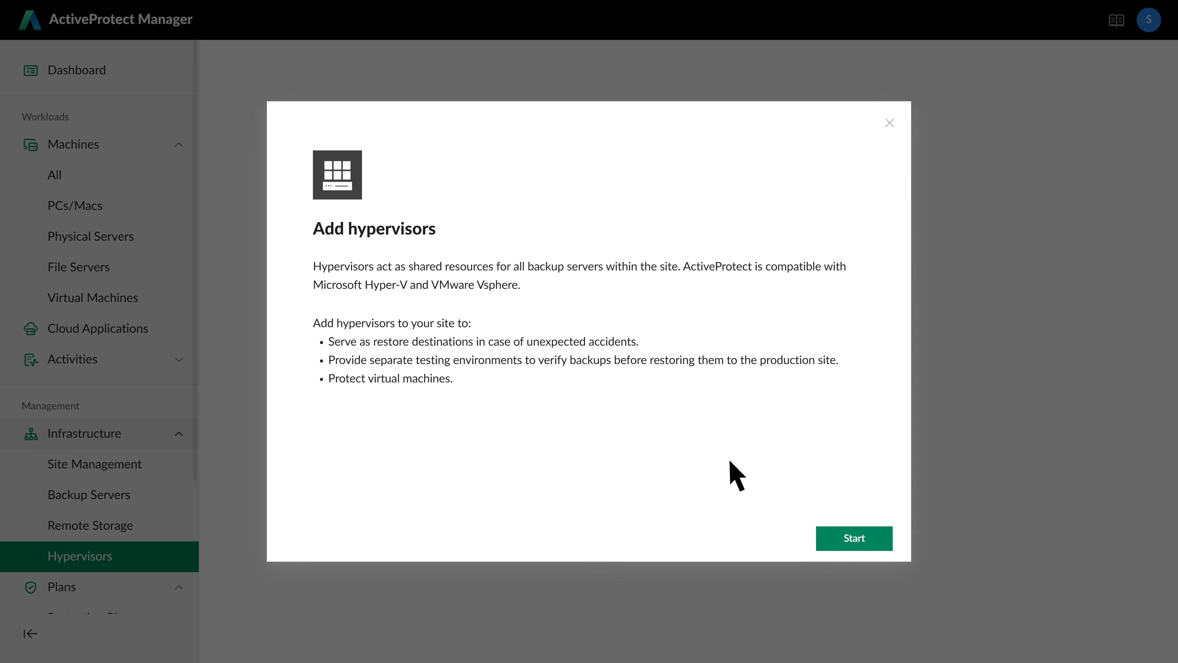
{"action": "left_click", "coordinate": [863, 542]}
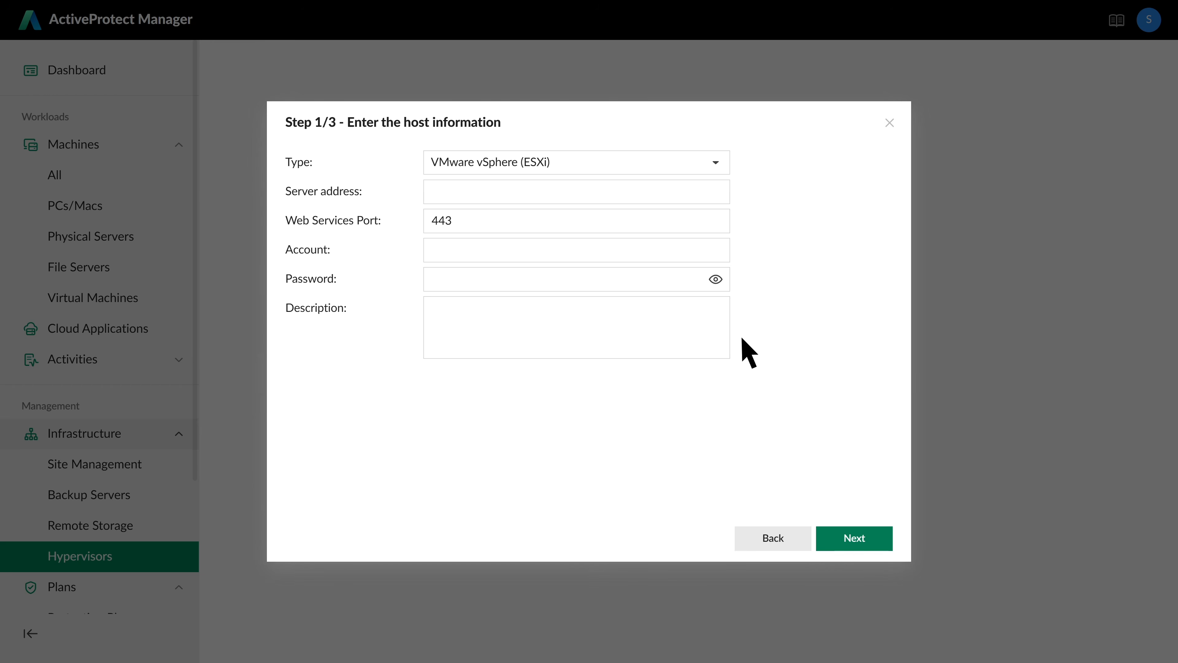
- Add ESXi host 10.17.197.41 as root, trust its certificate, and choose 30-Day Retention archiving
{"action": "left_click", "coordinate": [658, 199]}
{"action": "type", "text": "10.17.197.41"}
{"action": "key", "text": "Tab"}
{"action": "type", "text": "root"}
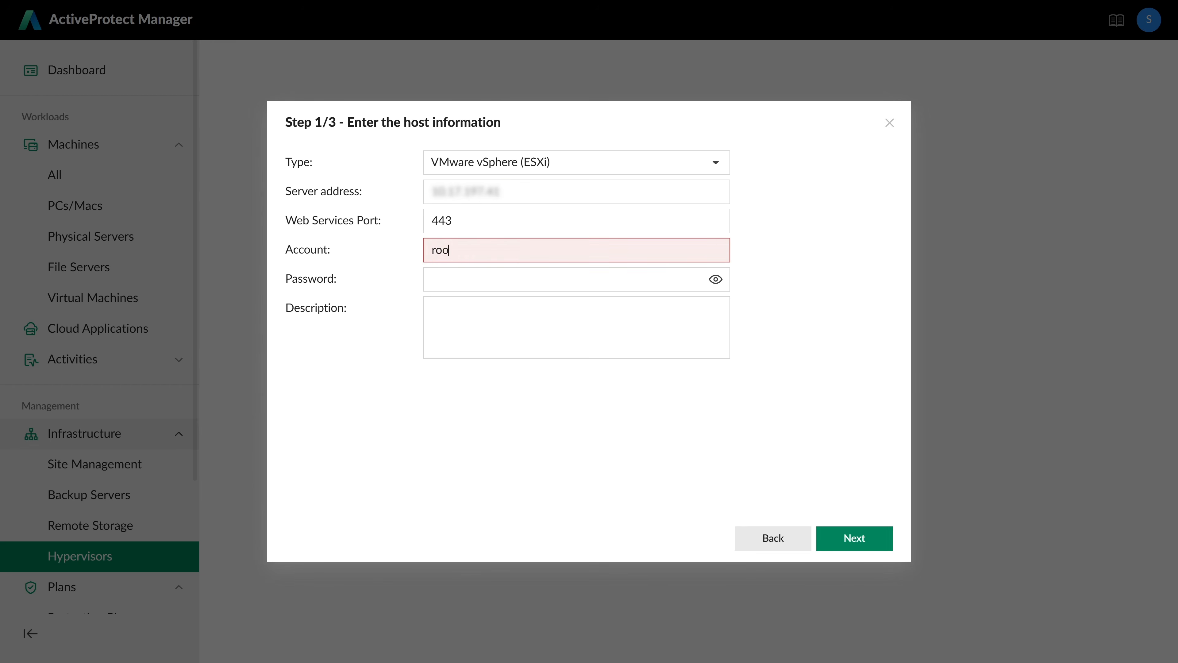
{"action": "key", "text": "Tab"}
{"action": "type", "text": "*********"}
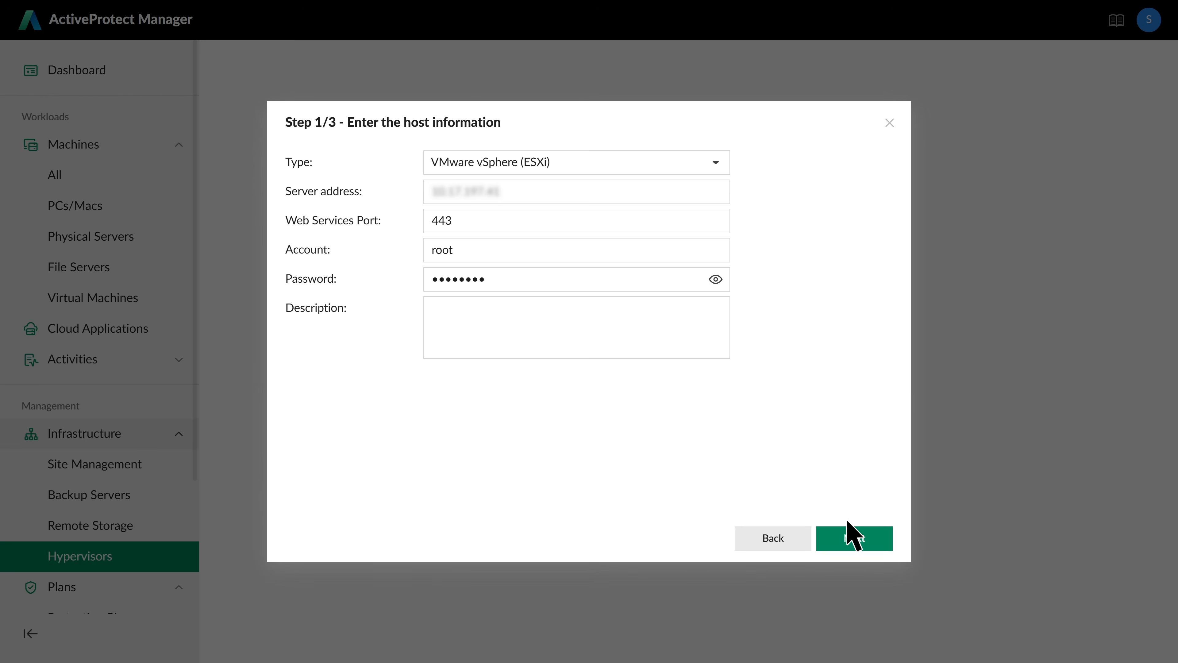
{"action": "left_click", "coordinate": [853, 537]}
{"action": "left_click", "coordinate": [763, 396]}
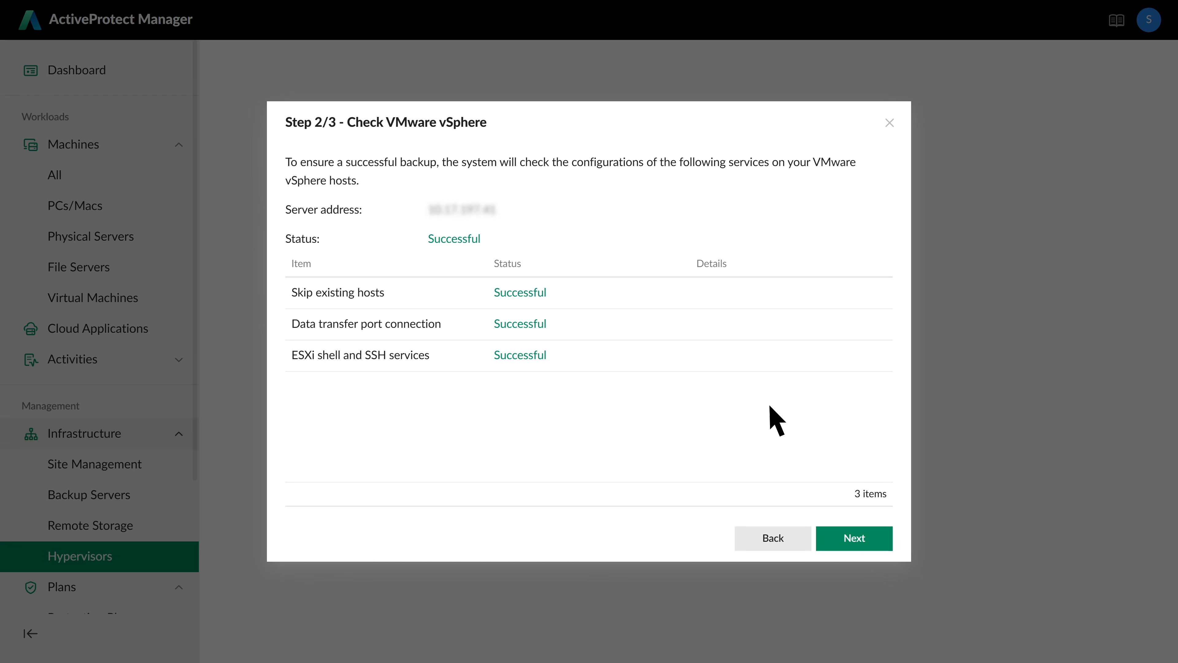
{"action": "left_click", "coordinate": [862, 538]}
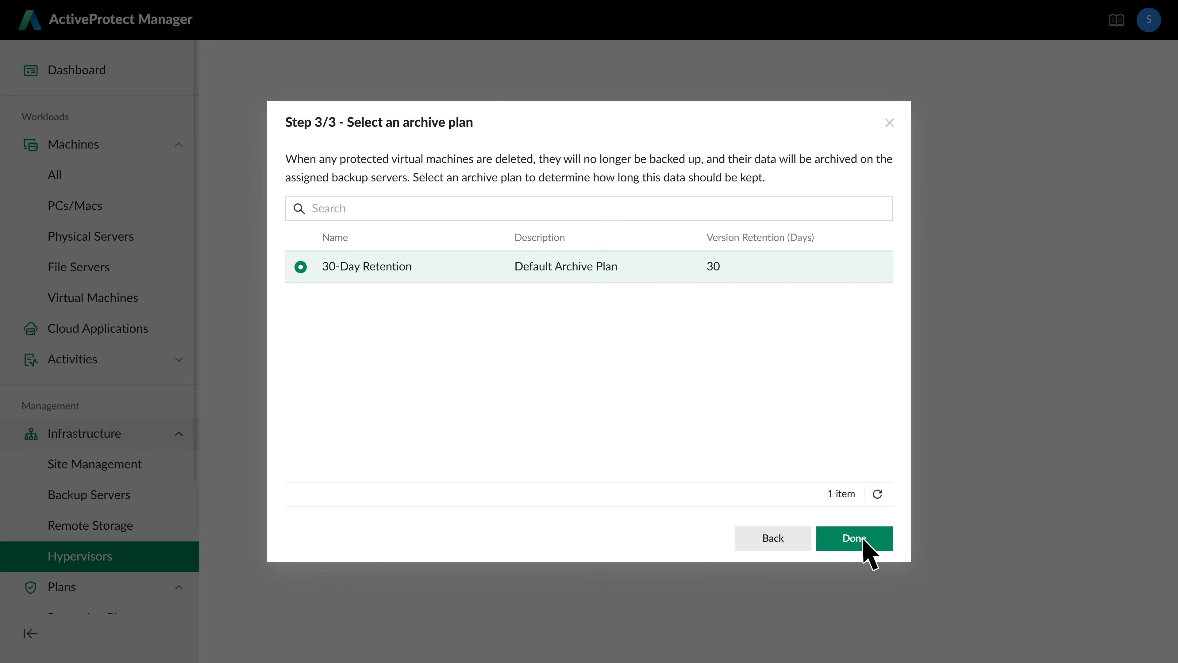
{"action": "left_click", "coordinate": [865, 540]}
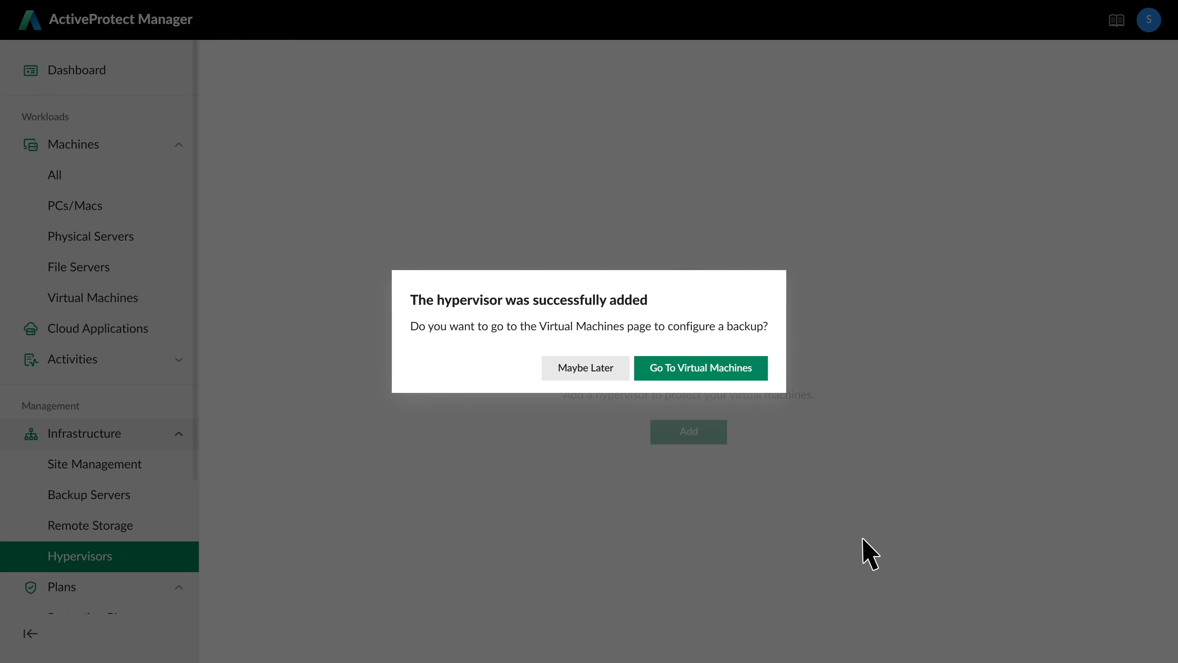
- Create an auto-backup rule for ha-datacenter under the Daily Backup plan and back up now
{"action": "left_click", "coordinate": [711, 373]}
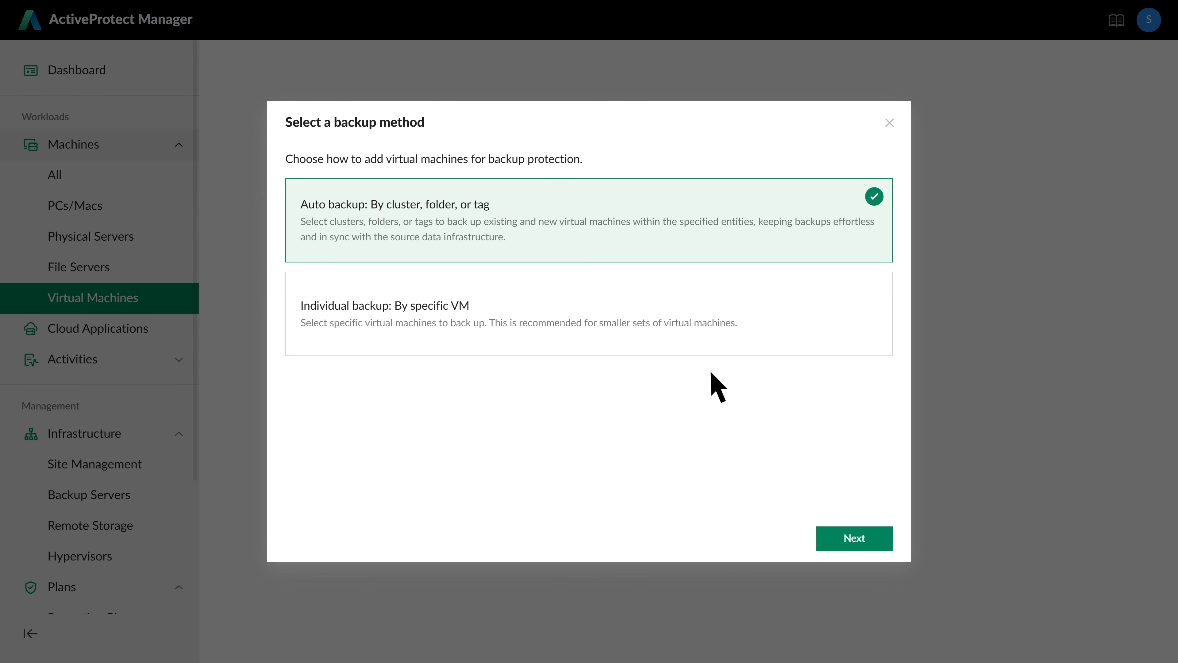
{"action": "left_click", "coordinate": [868, 539]}
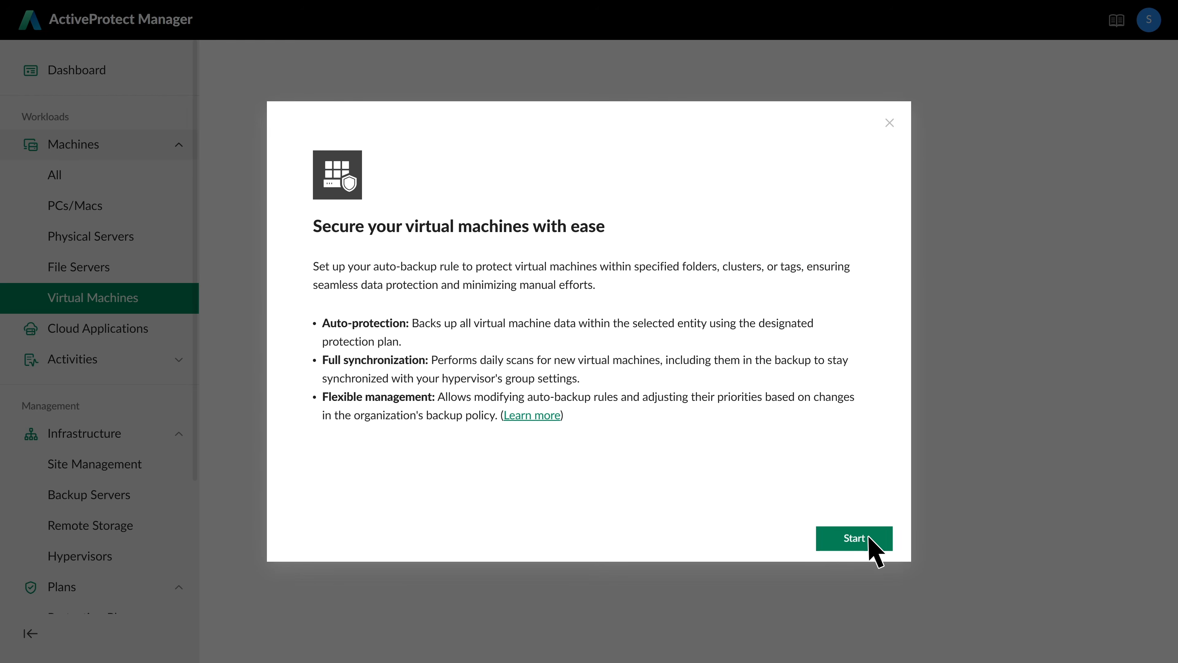
{"action": "left_click", "coordinate": [868, 539]}
{"action": "left_click", "coordinate": [263, 203]}
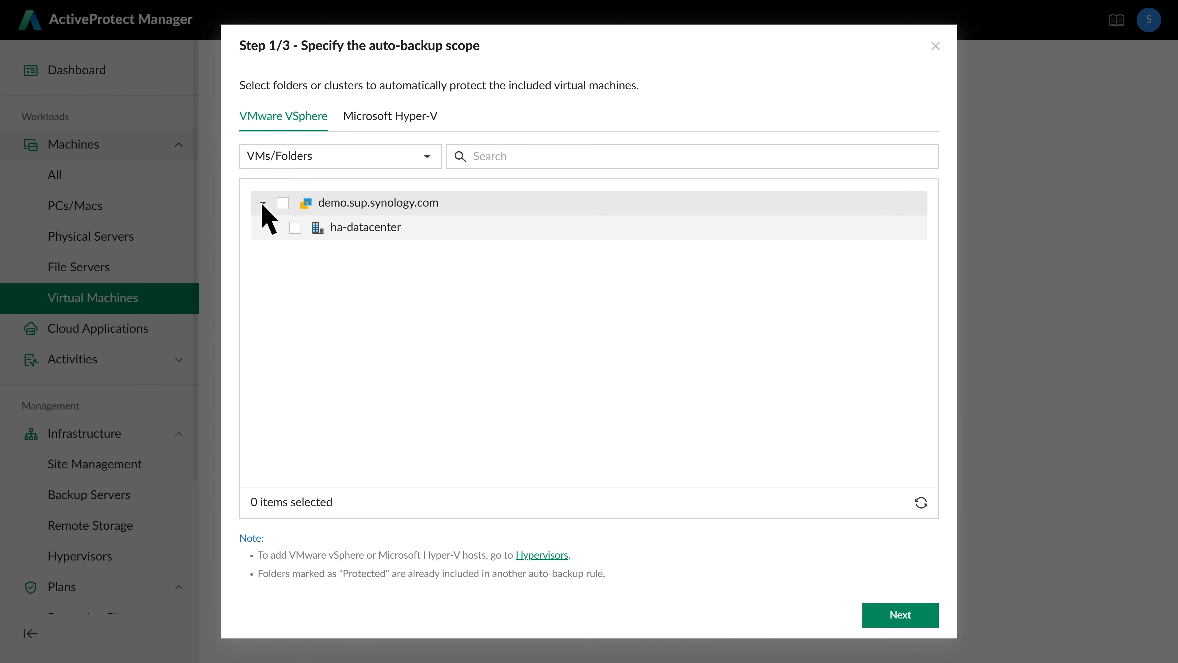
{"action": "left_click", "coordinate": [296, 229]}
{"action": "left_click", "coordinate": [903, 614]}
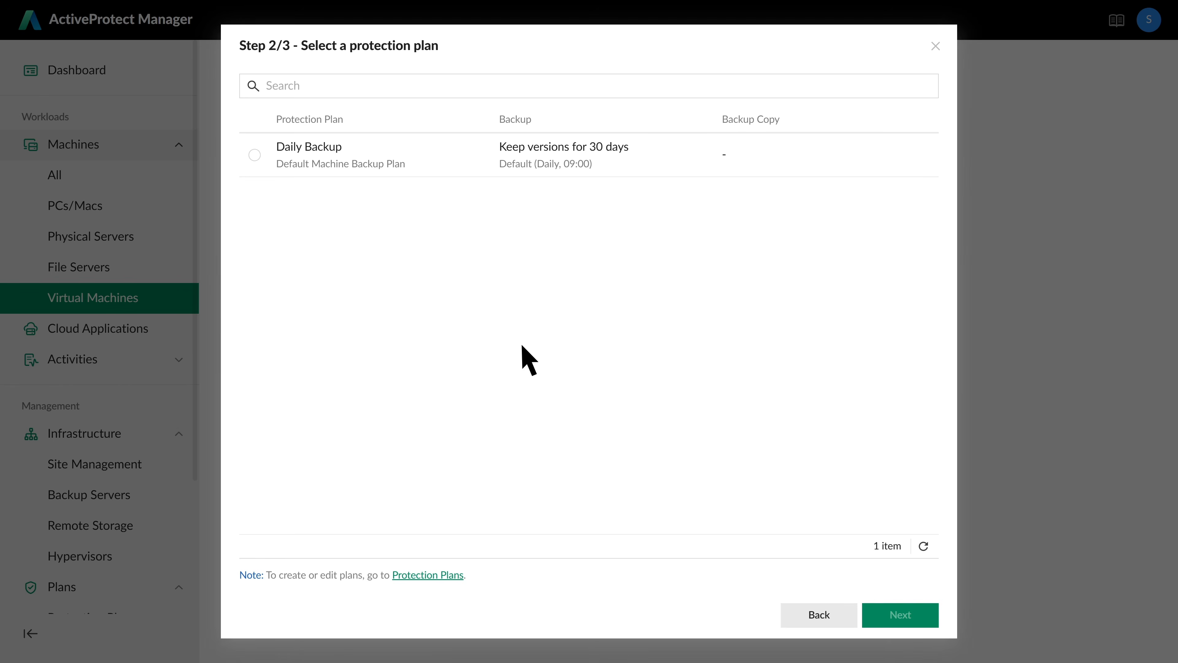
{"action": "left_click", "coordinate": [255, 157]}
{"action": "left_click", "coordinate": [903, 613]}
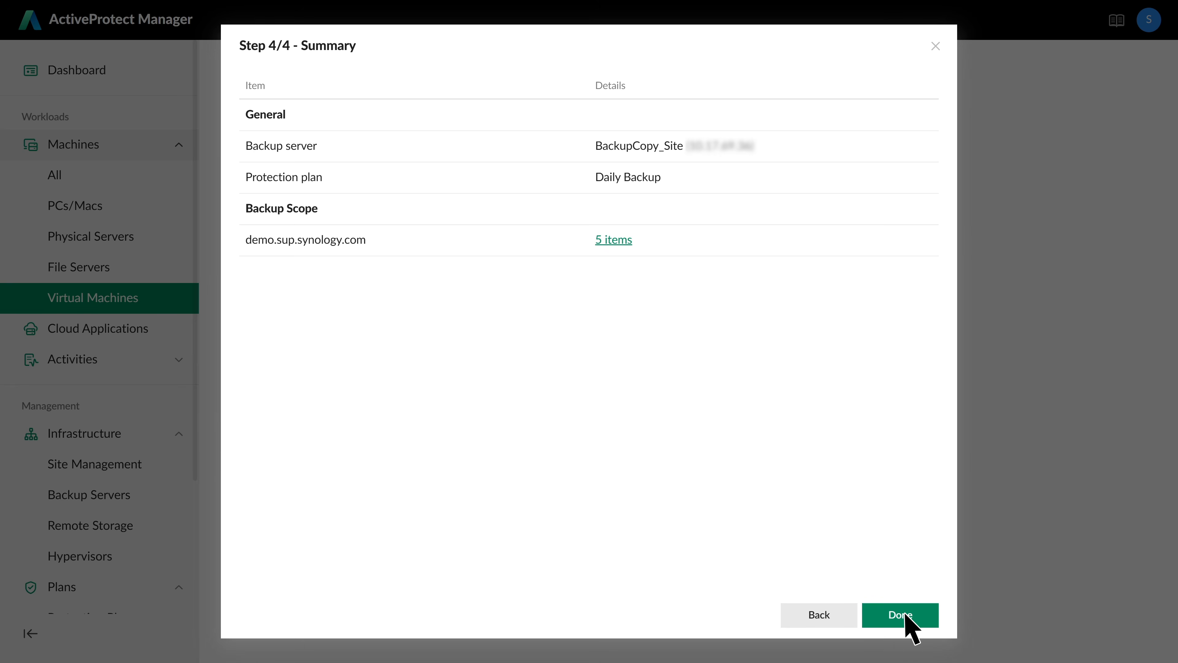
{"action": "left_click", "coordinate": [905, 614]}
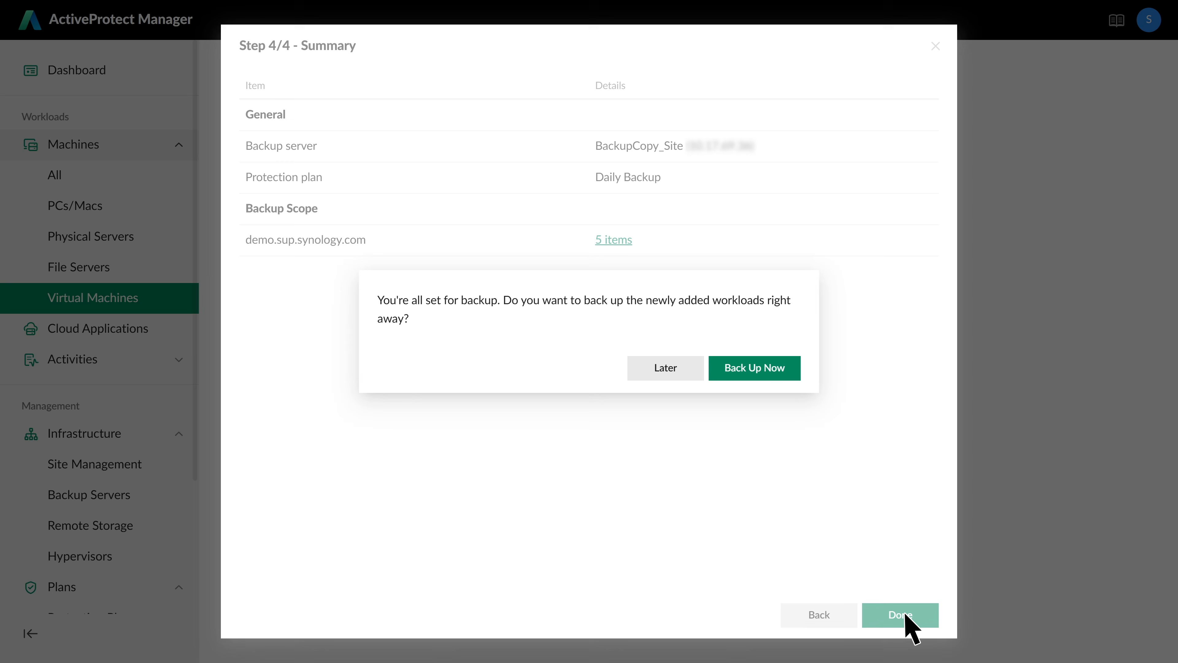
{"action": "left_click", "coordinate": [765, 373]}
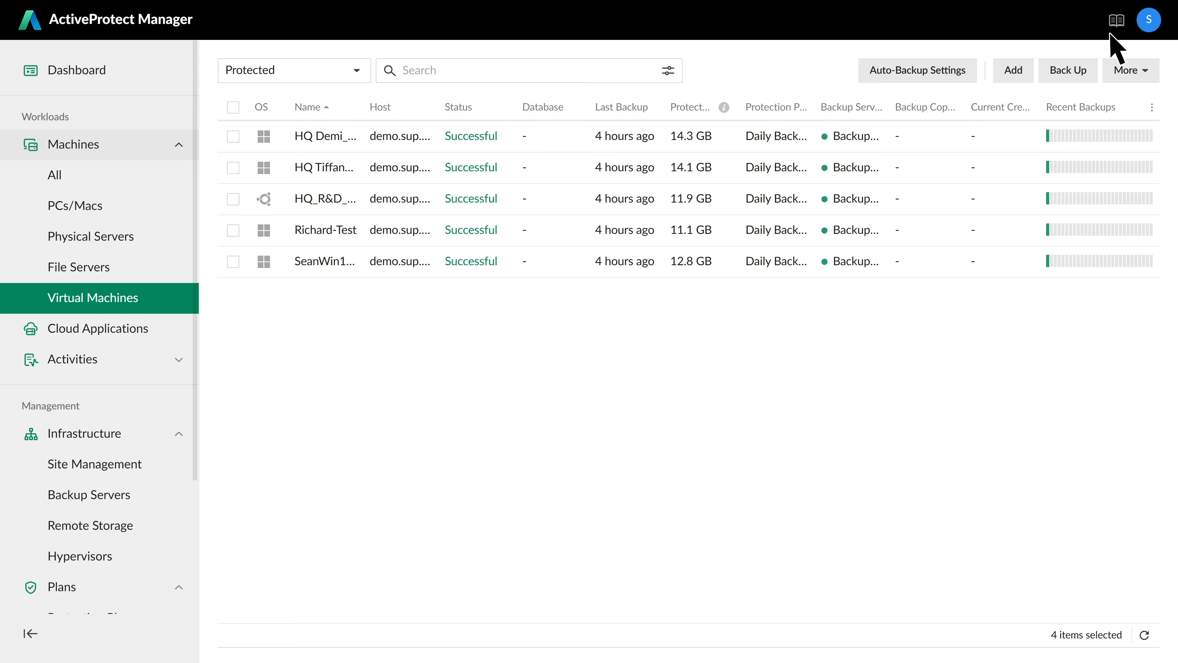
- Read the Quick Start's Backup Copy guidance and go to Infrastructure > Site Management
{"action": "left_click", "coordinate": [1116, 20]}
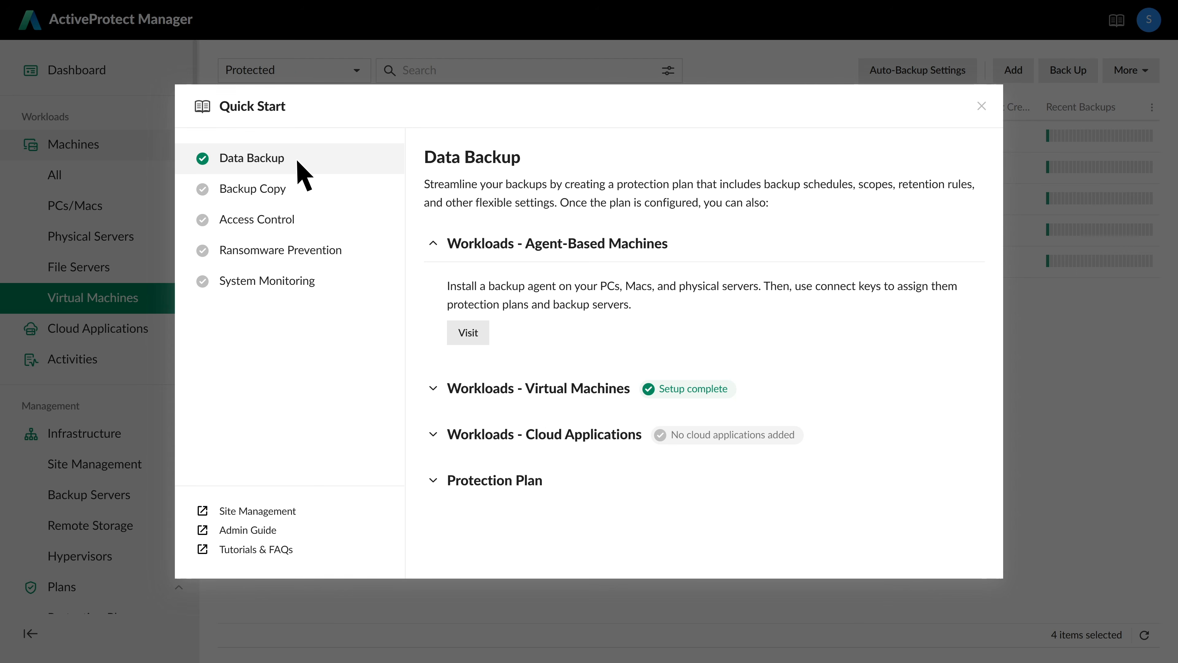
{"action": "left_click", "coordinate": [297, 195]}
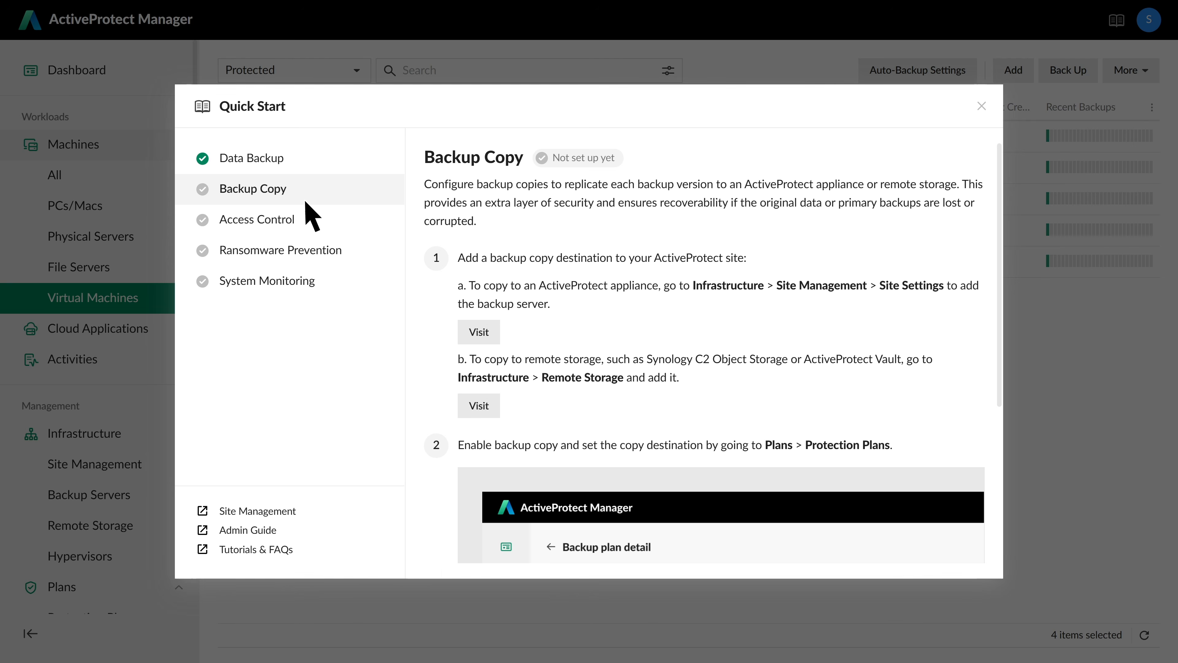
{"action": "left_click", "coordinate": [482, 331]}
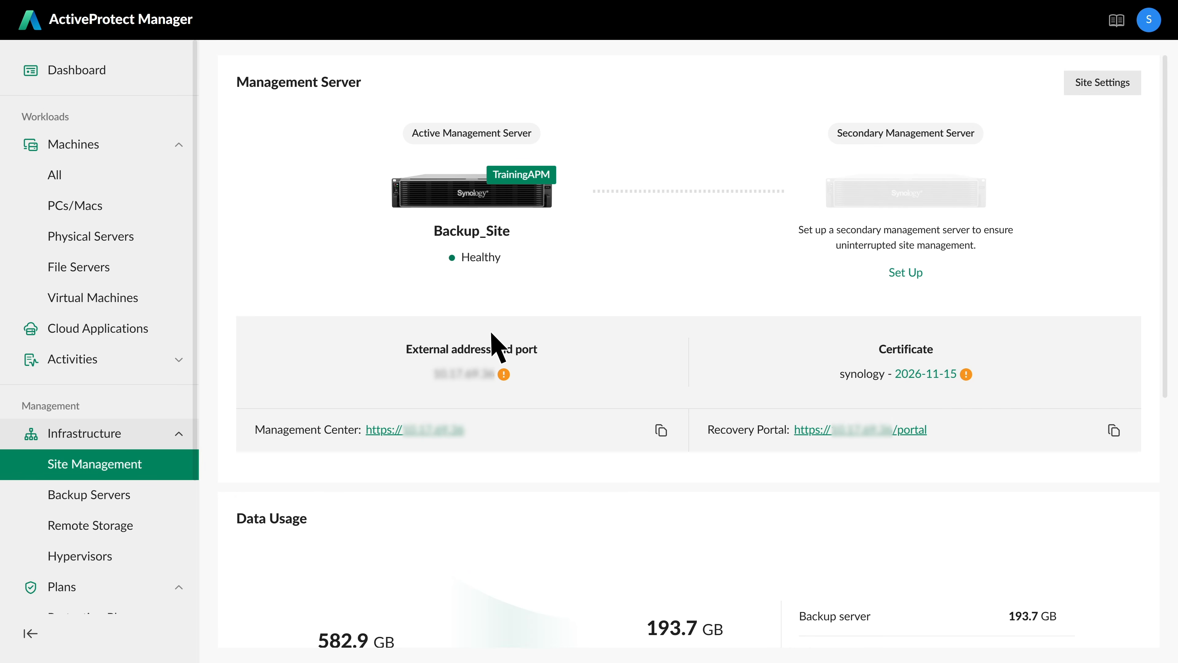
- Set up the site to add a backup server and copy the generated connect key
{"action": "left_click", "coordinate": [1100, 86]}
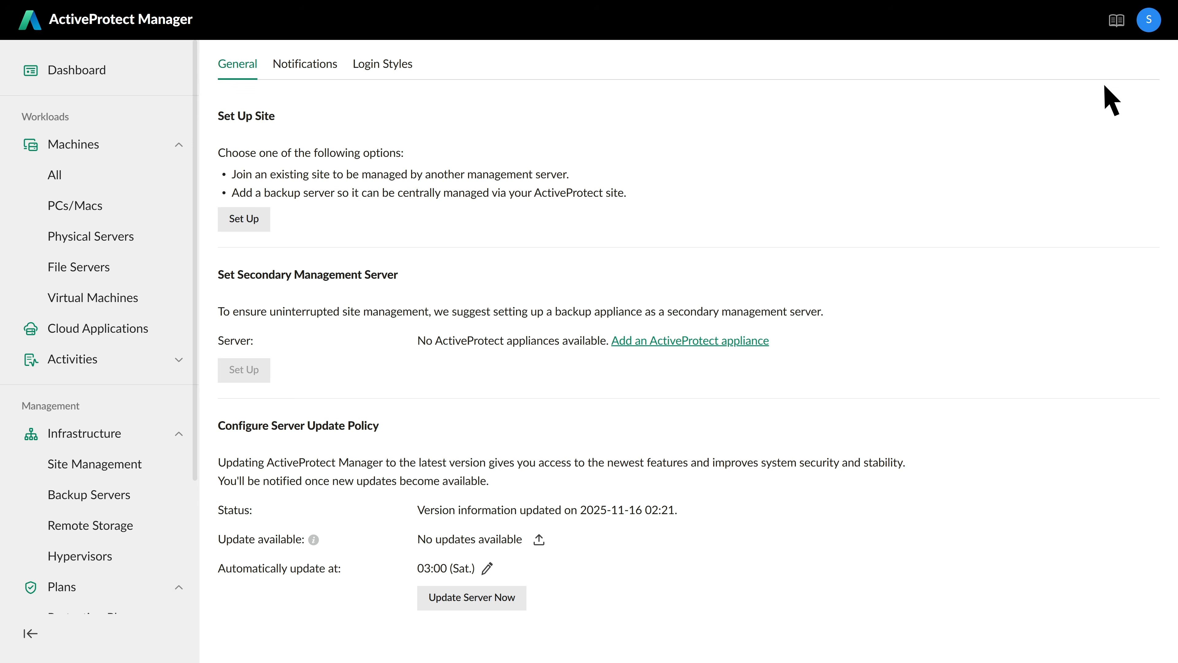
{"action": "left_click", "coordinate": [244, 219]}
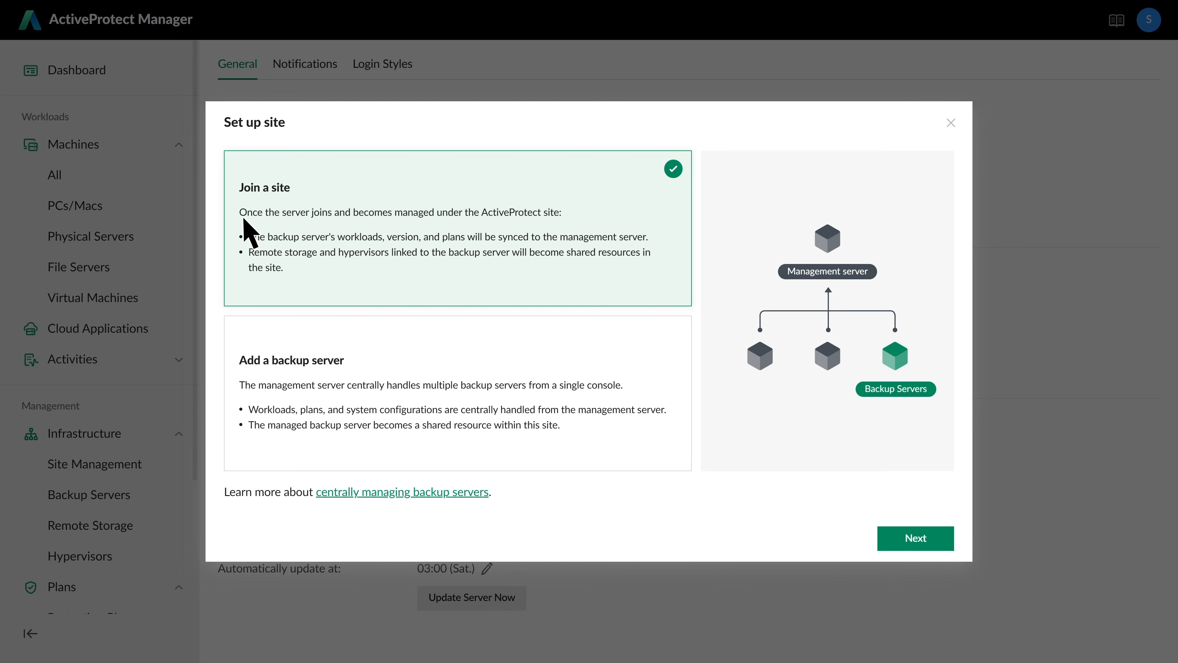
{"action": "left_click", "coordinate": [476, 444]}
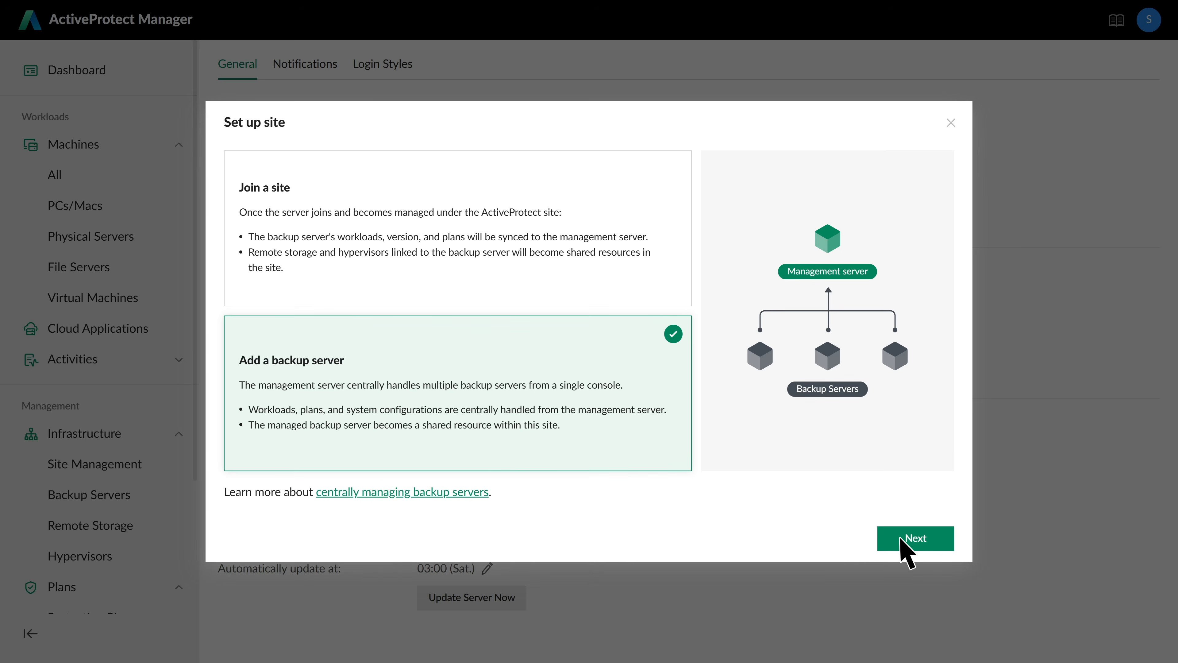
{"action": "left_click", "coordinate": [916, 540]}
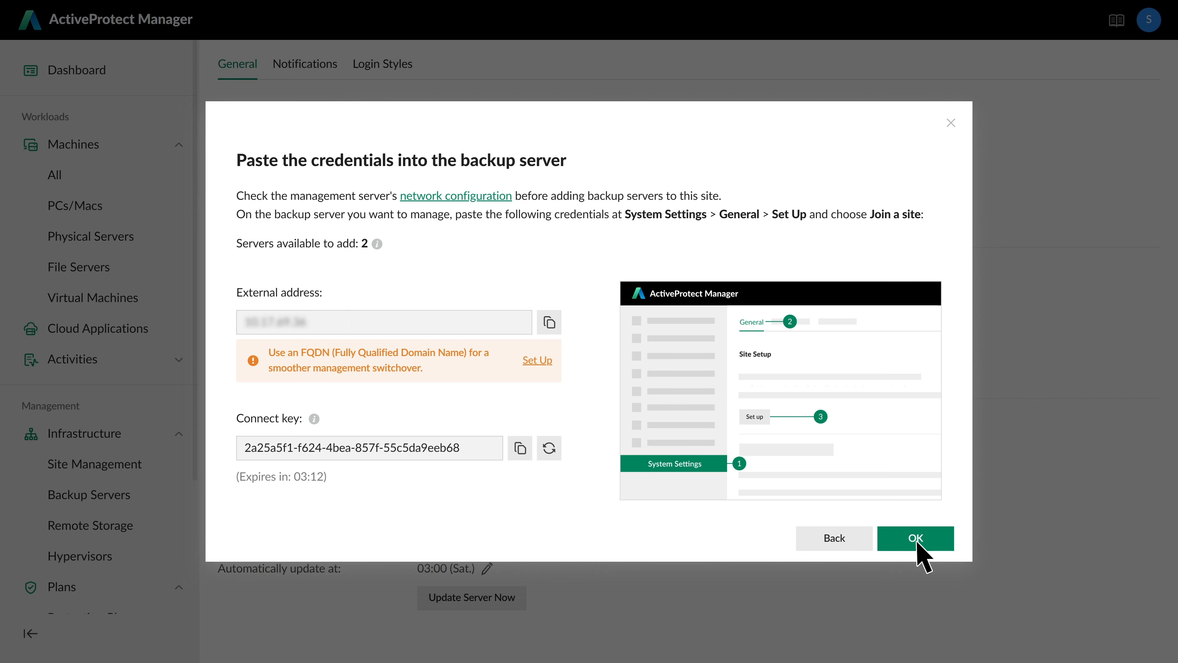
{"action": "left_click", "coordinate": [520, 447]}
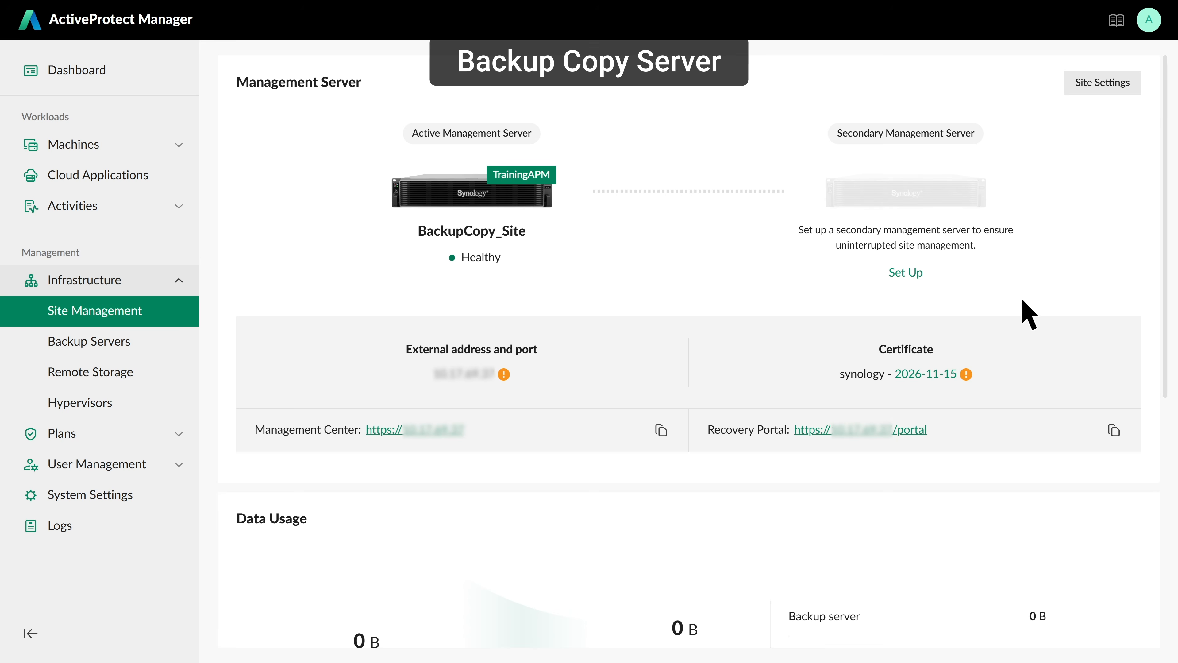
- Join BackupCopy_Site to Backup_Site's site with the management address and connect key, trusting its certificate
{"action": "left_click", "coordinate": [1106, 84]}
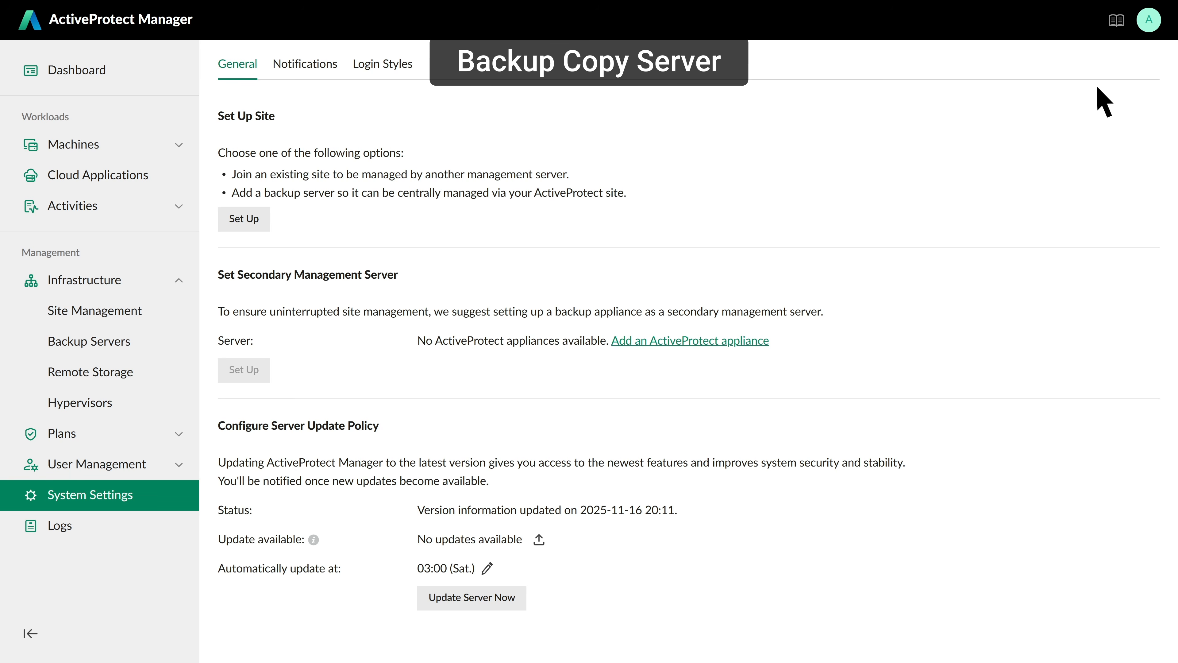
{"action": "left_click", "coordinate": [247, 220]}
{"action": "left_click", "coordinate": [915, 537]}
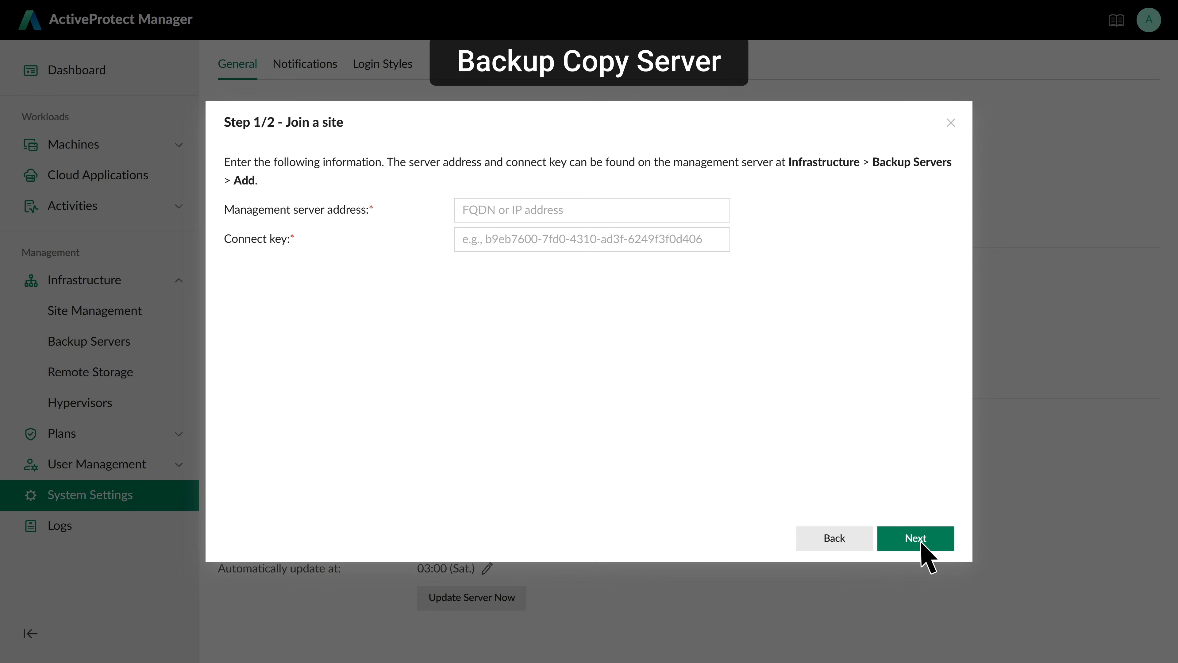
{"action": "left_click", "coordinate": [718, 211]}
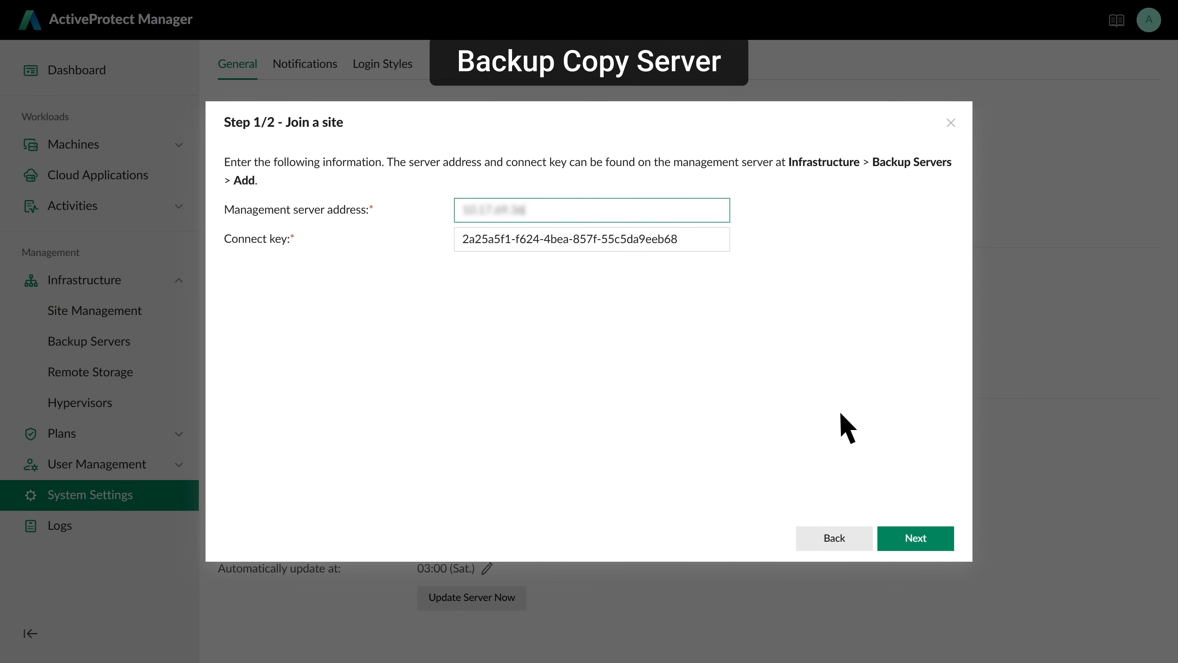
{"action": "left_click", "coordinate": [915, 538]}
{"action": "left_click", "coordinate": [757, 429]}
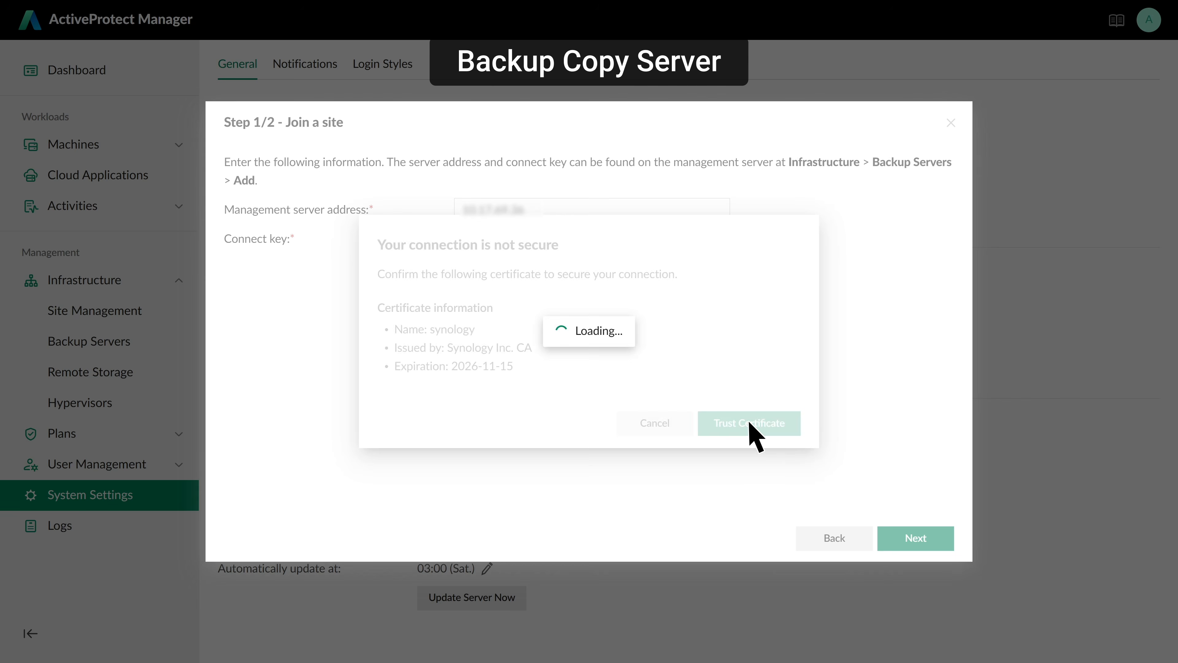
{"action": "left_click", "coordinate": [916, 538]}
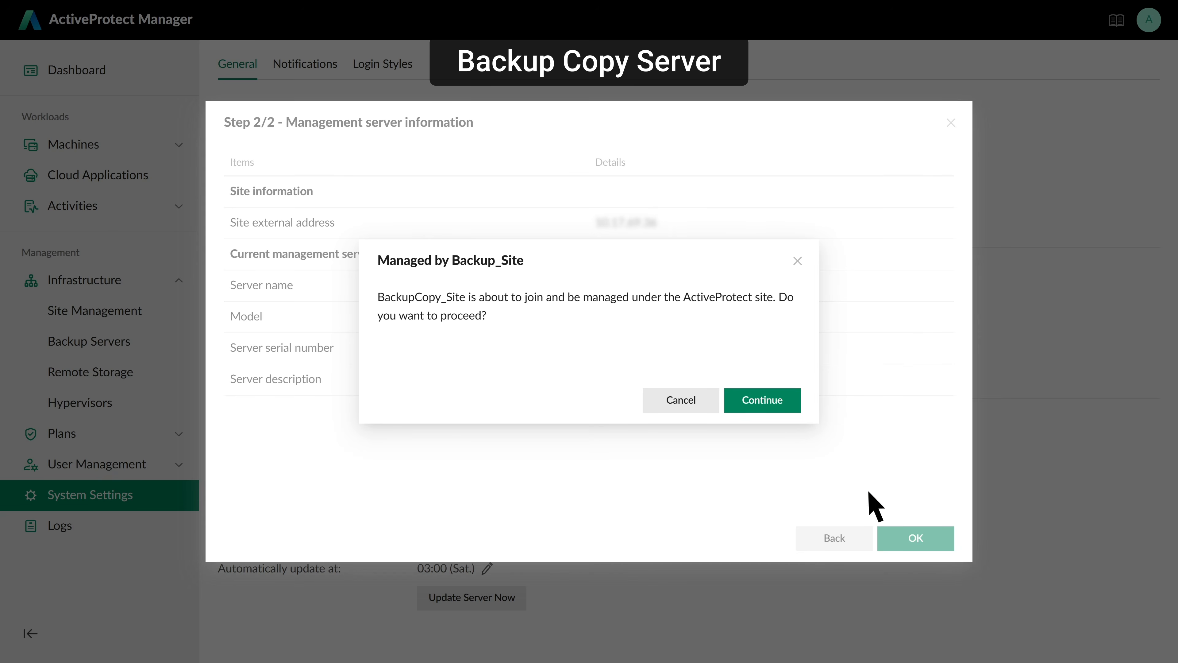
{"action": "left_click", "coordinate": [772, 402]}
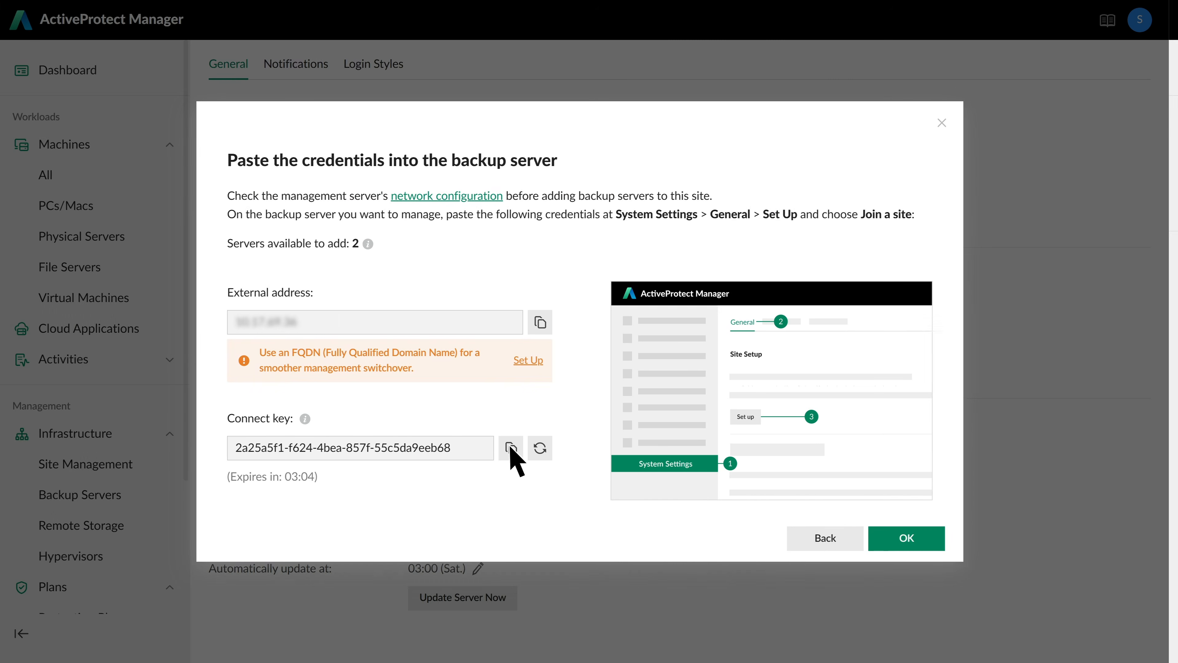
- Dismiss the connect-key dialog, check both backup servers are healthy, and go to Protection Plans
{"action": "left_click", "coordinate": [831, 538]}
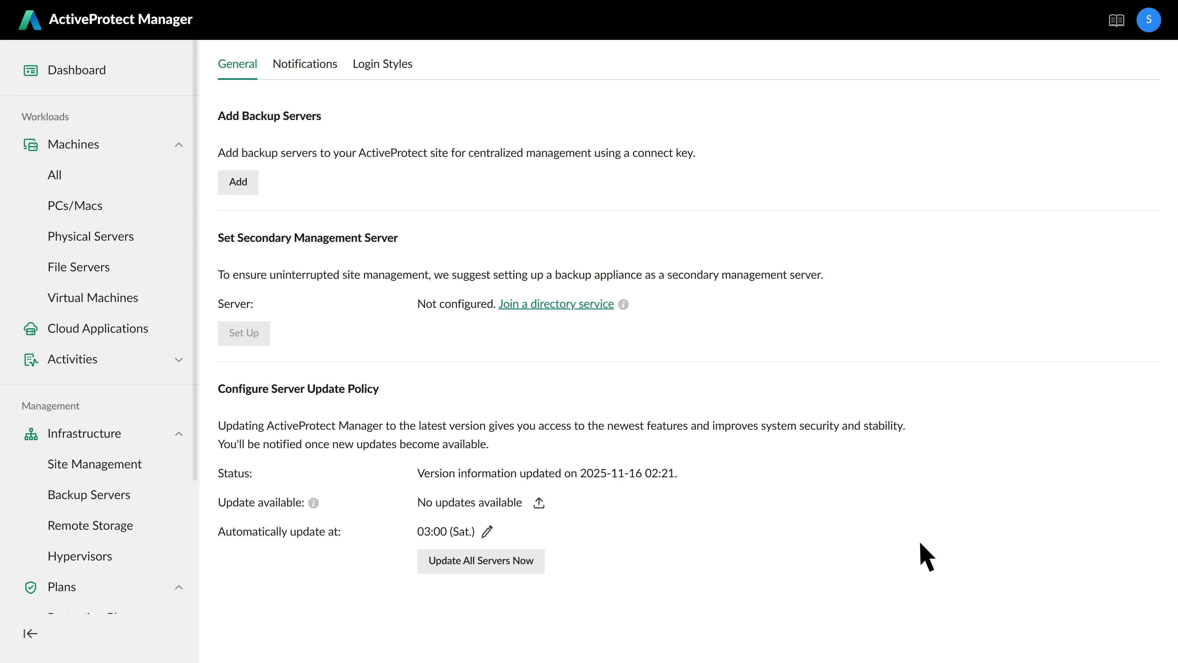
{"action": "left_click", "coordinate": [119, 495]}
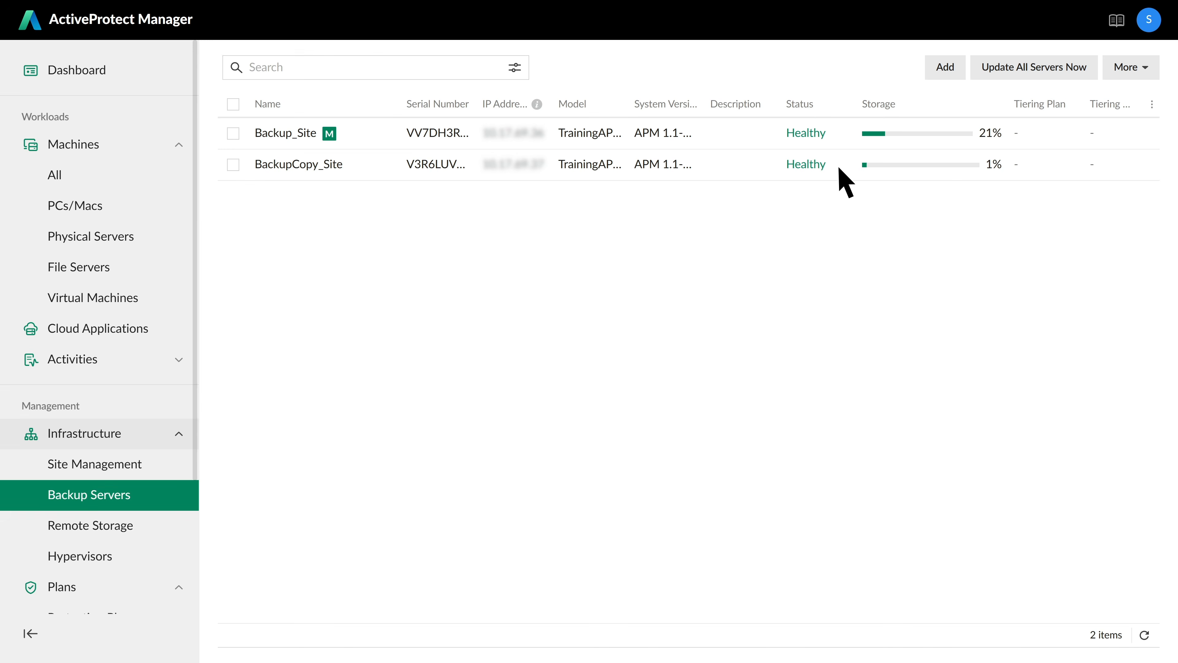
{"action": "left_click_drag", "start_coordinate": [192, 450], "coordinate": [193, 566]}
{"action": "left_click", "coordinate": [96, 447]}
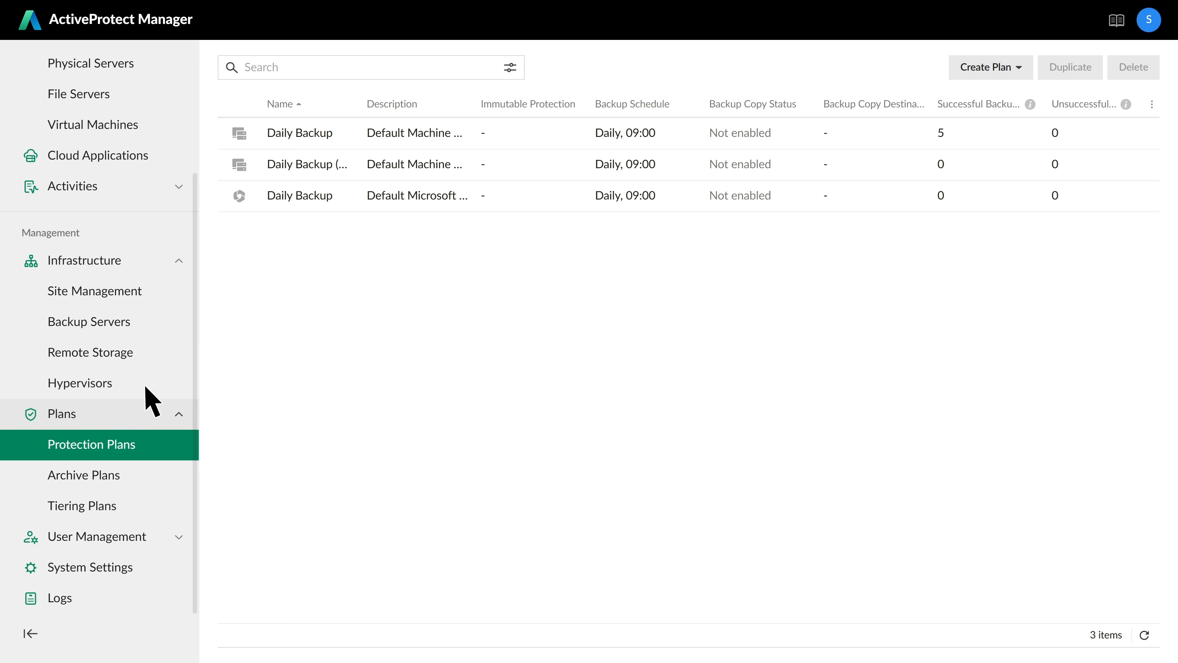
- Enable backup copy on the first Daily Backup plan with BackupCopy_Site as destination and save
{"action": "left_click", "coordinate": [344, 153]}
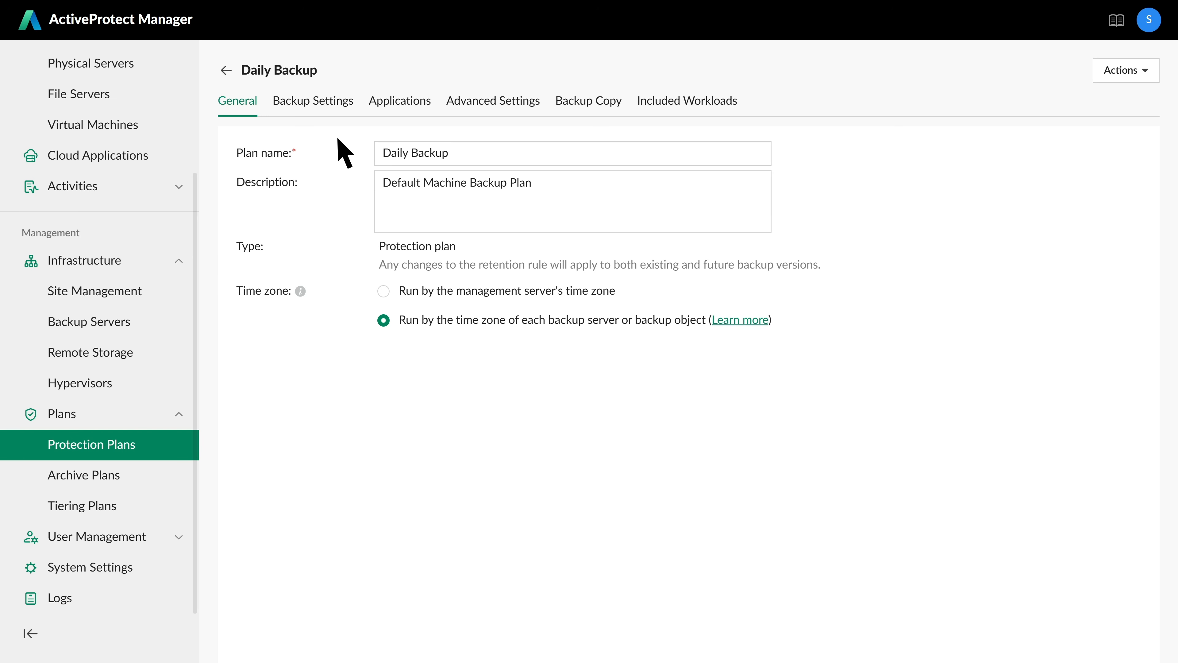
{"action": "left_click", "coordinate": [587, 103]}
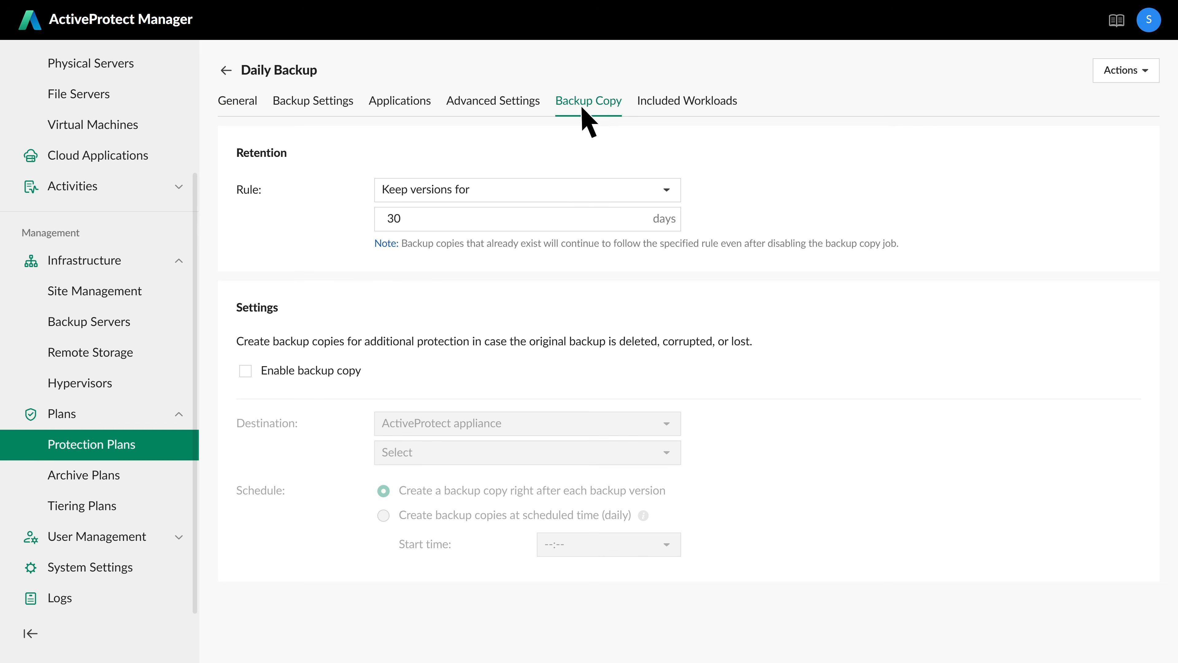
{"action": "left_click", "coordinate": [246, 371]}
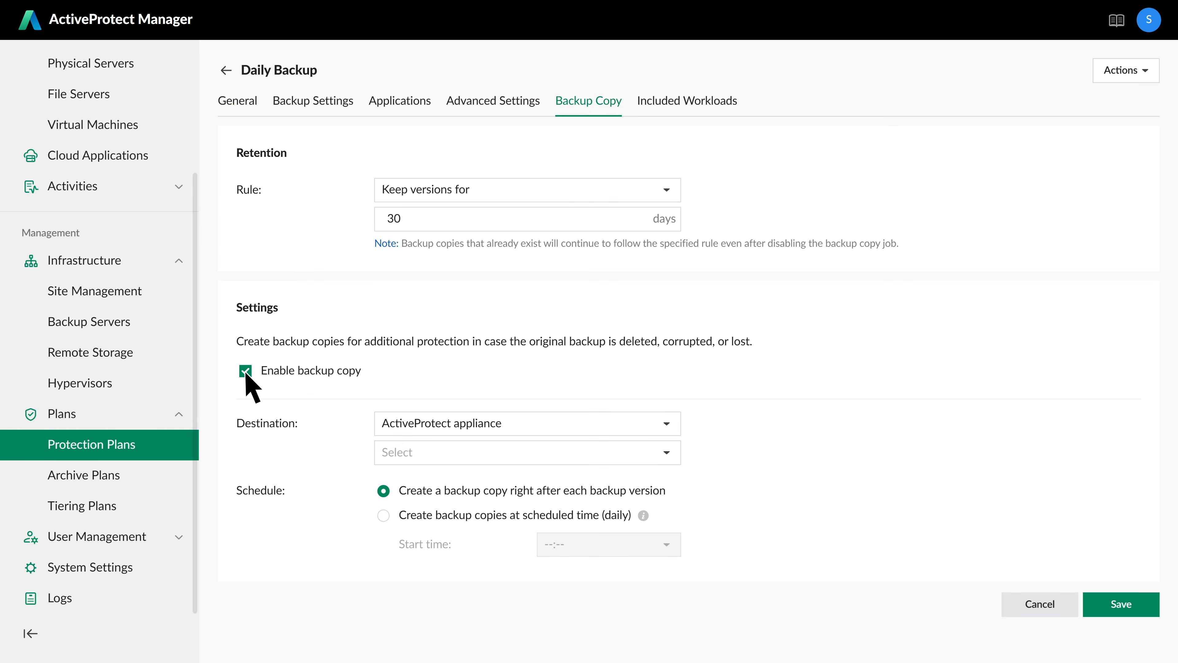
{"action": "left_click", "coordinate": [667, 453]}
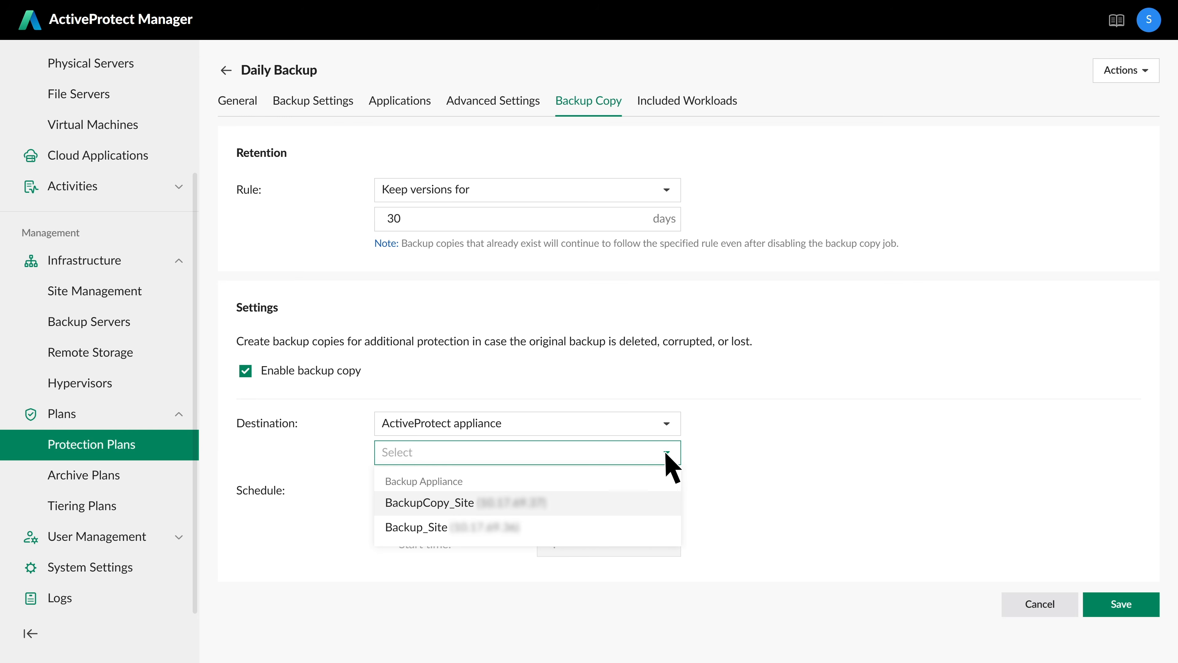
{"action": "left_click", "coordinate": [621, 501]}
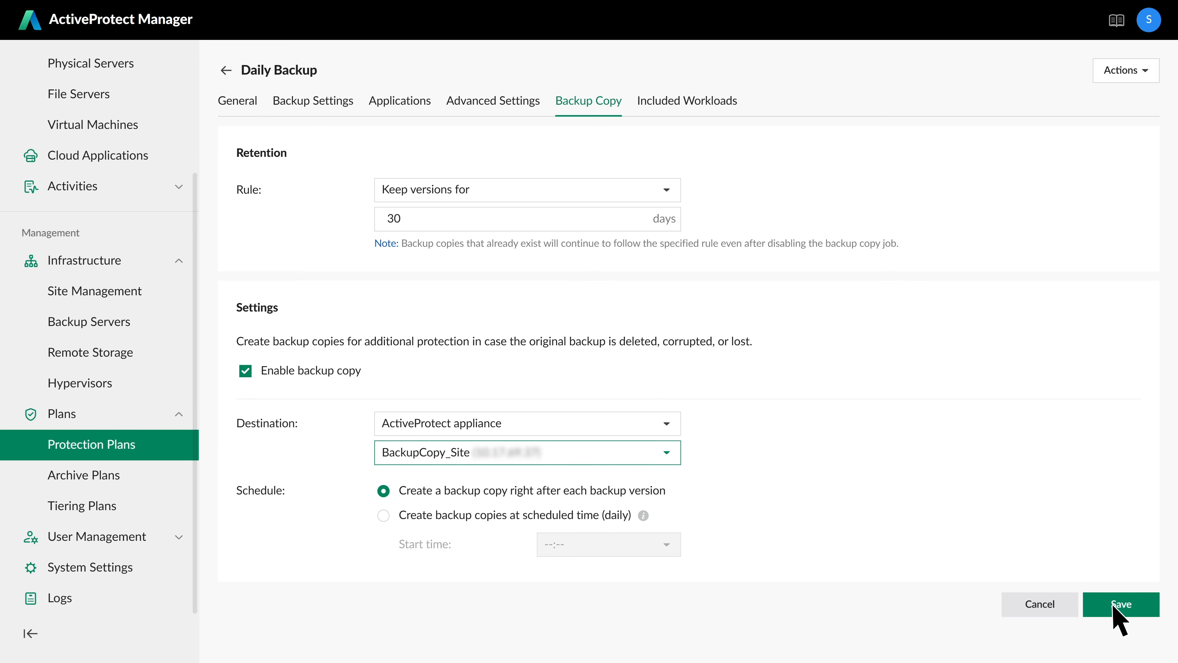
{"action": "left_click", "coordinate": [1123, 607]}
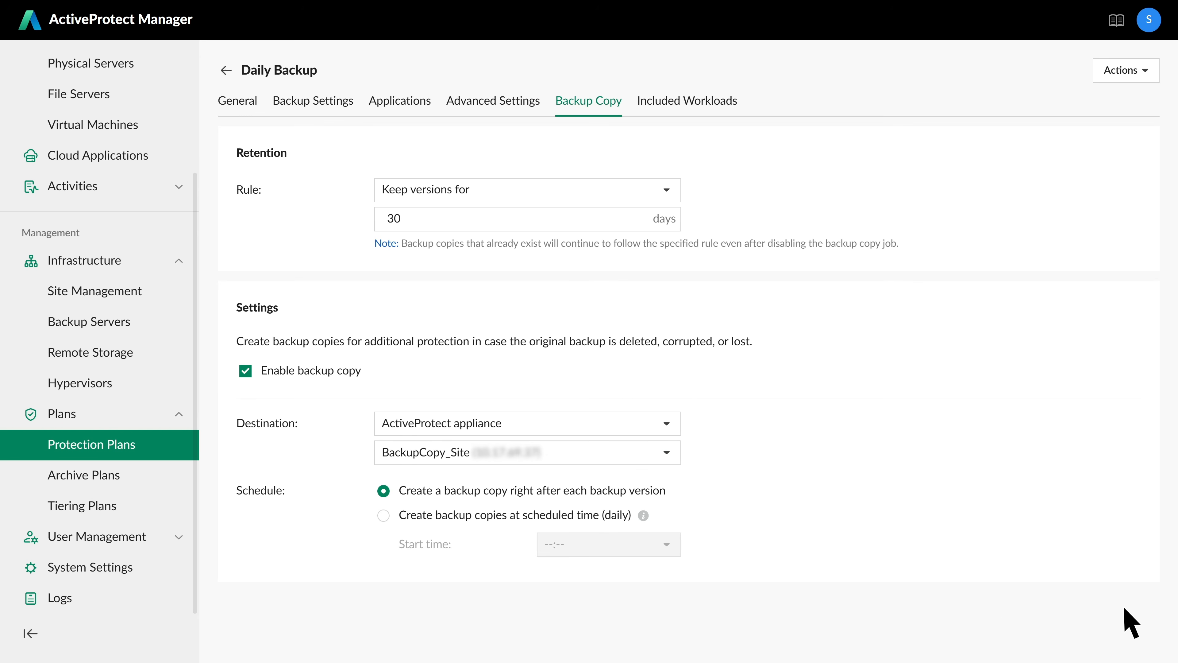
{"action": "scroll", "coordinate": [200, 304], "scroll_direction": "up", "scroll_amount": 3}
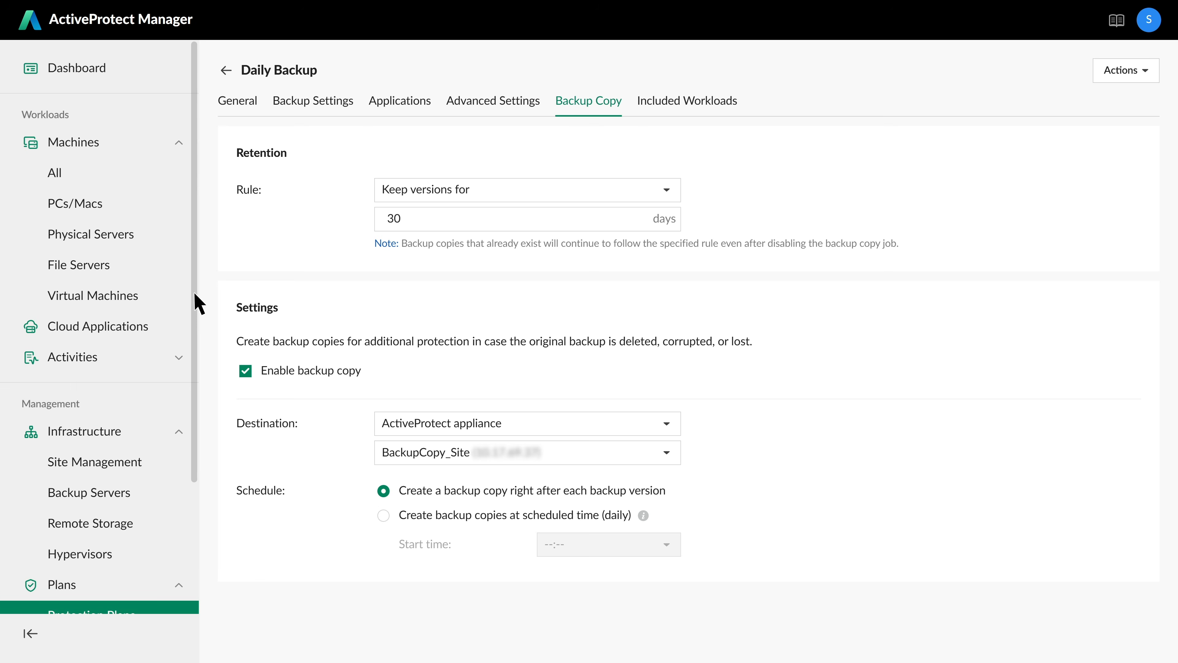
- Confirm the five protected VMs copy to BackupCopy_Site, then bring up the Quick Start guide
{"action": "left_click", "coordinate": [116, 297]}
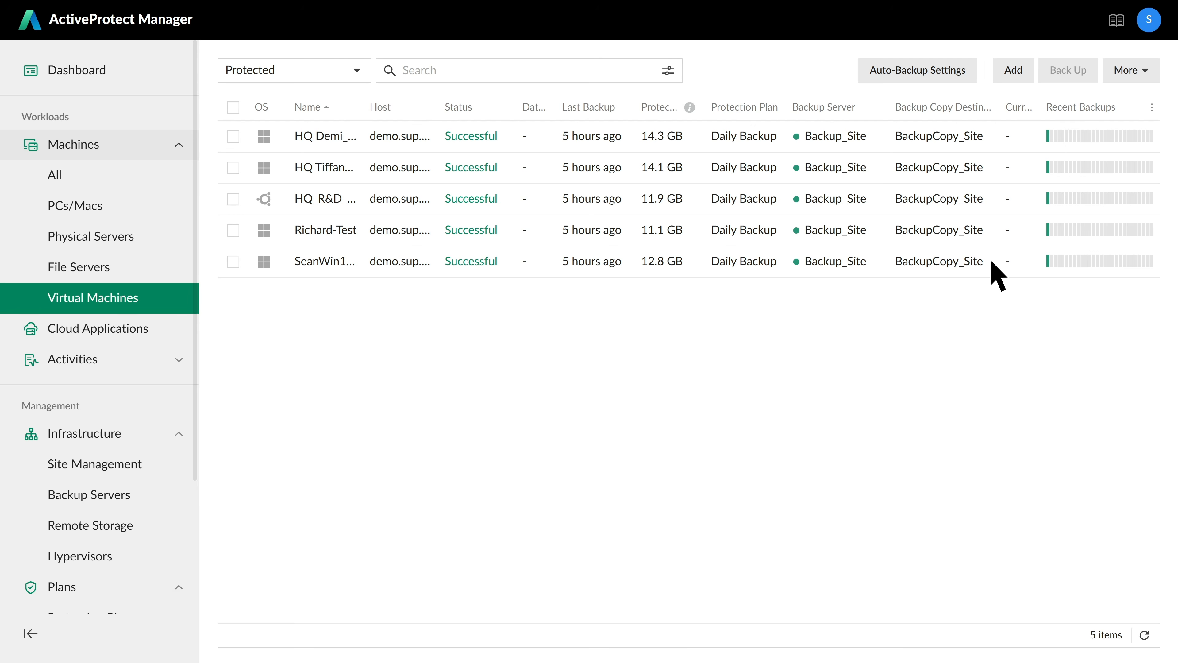
{"action": "left_click", "coordinate": [1116, 21]}
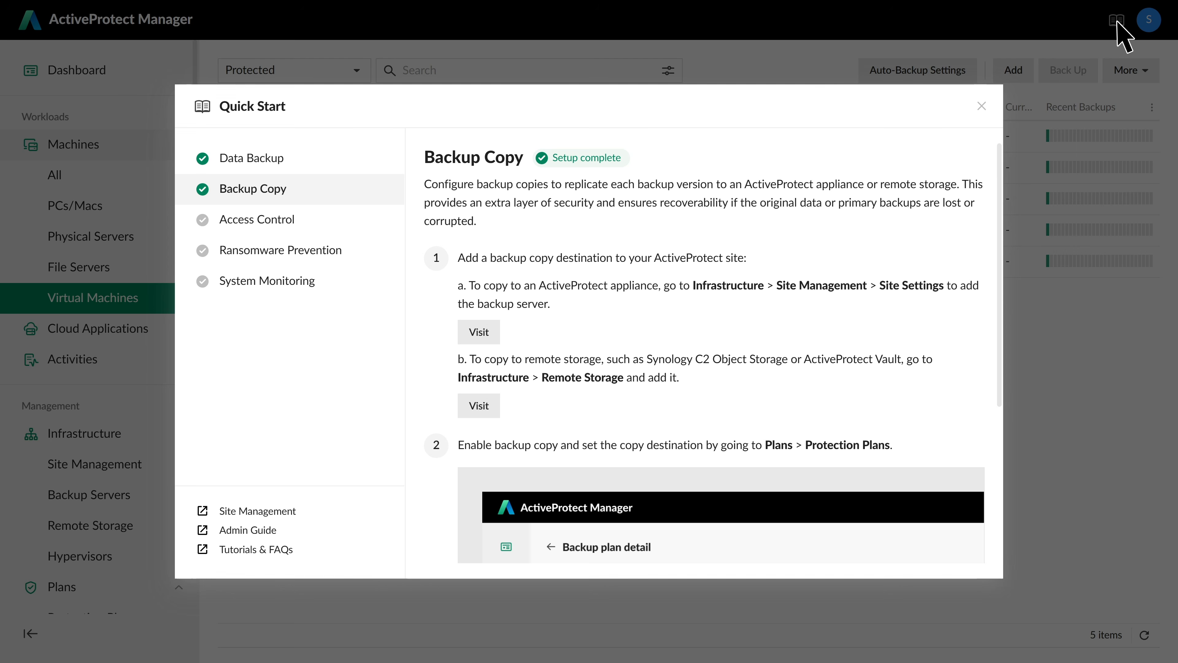
- Read through the Ransomware Prevention guidance, then return to the Protection Plans list
{"action": "left_click", "coordinate": [322, 252]}
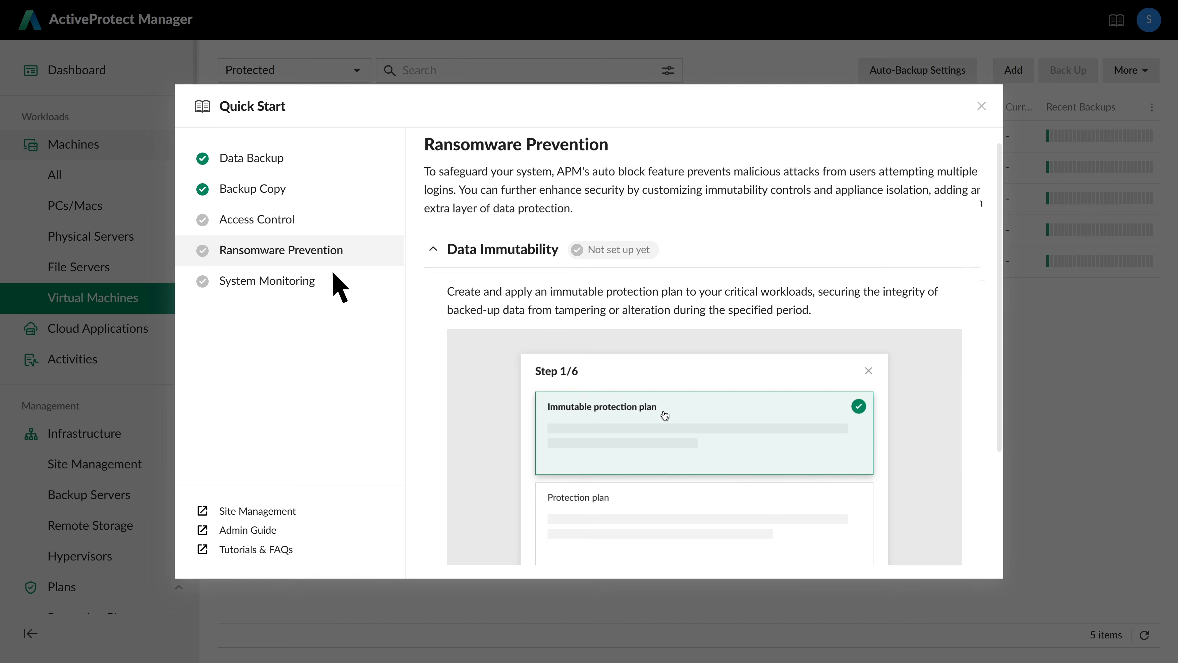
{"action": "scroll", "coordinate": [468, 494], "scroll_direction": "down", "scroll_amount": 5}
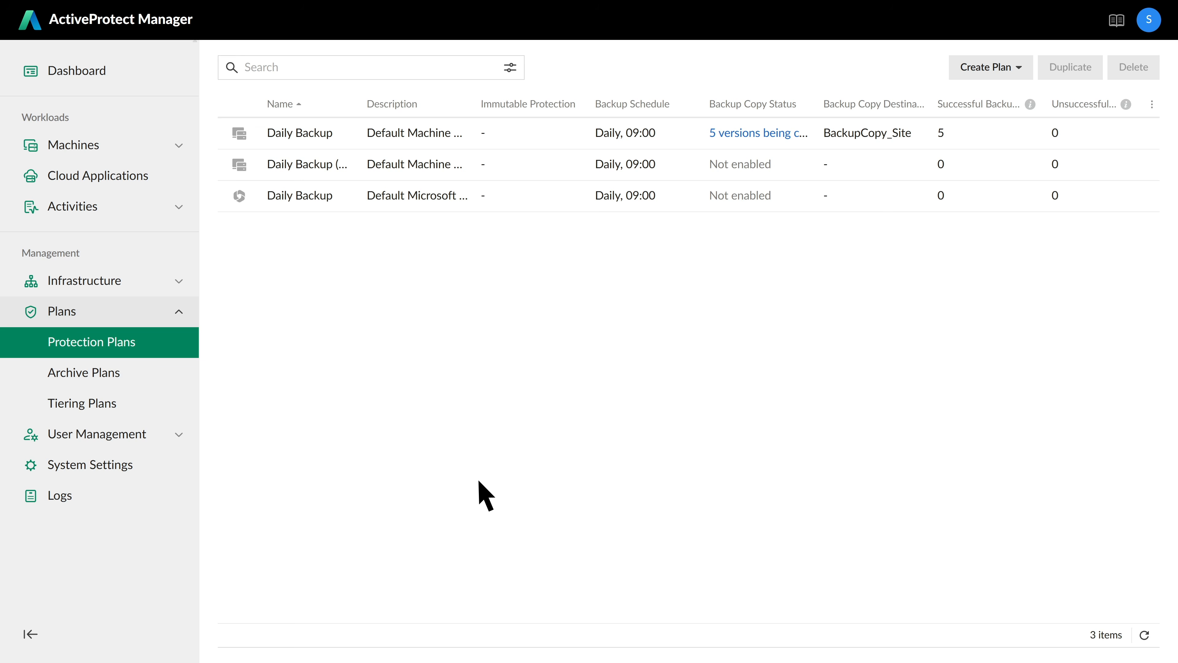
{"action": "left_click", "coordinate": [1020, 68]}
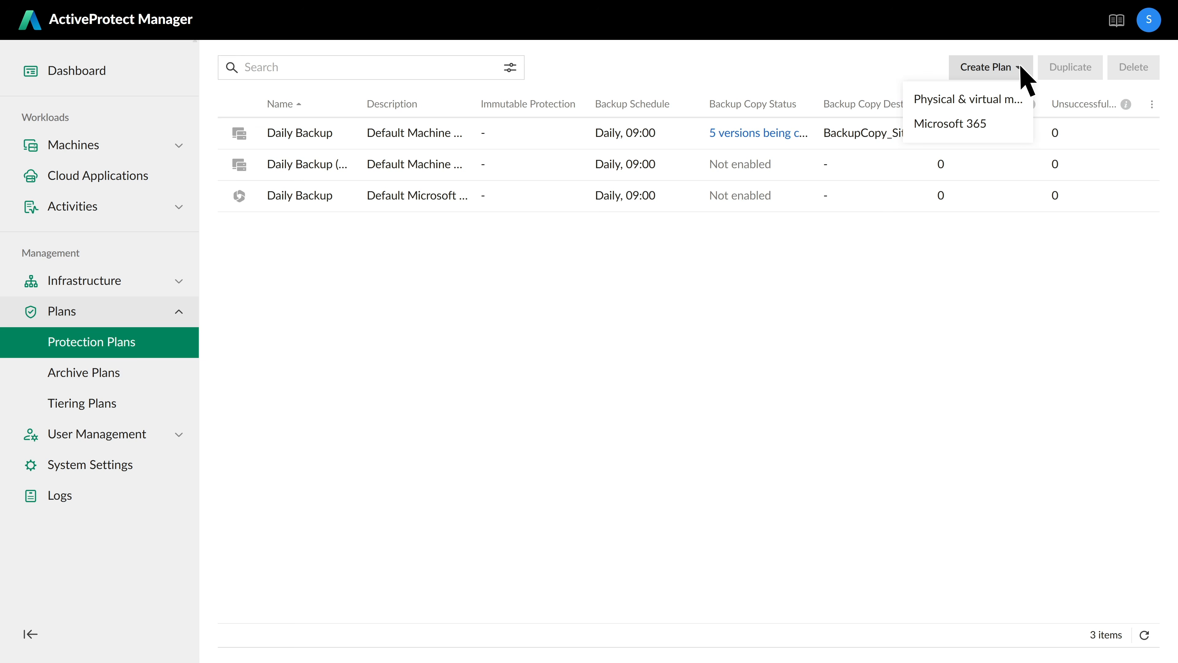
- Start an immutable protection plan for physical and virtual machines named 'Immutable plan'
{"action": "left_click", "coordinate": [1002, 100]}
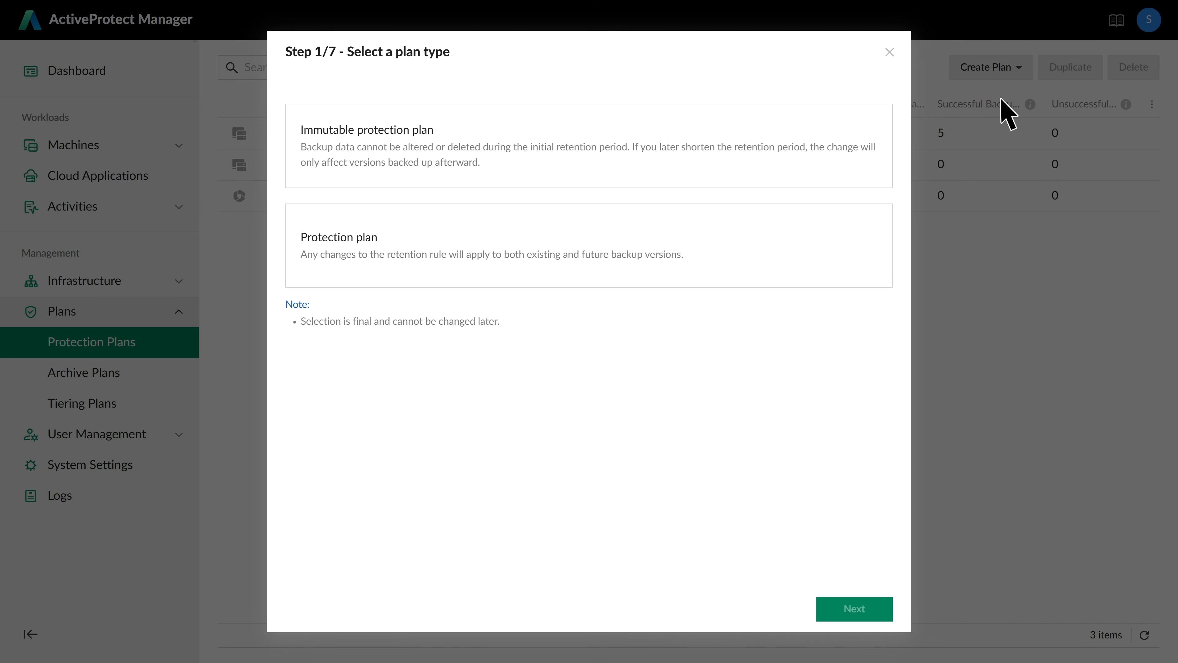
{"action": "left_click", "coordinate": [783, 160]}
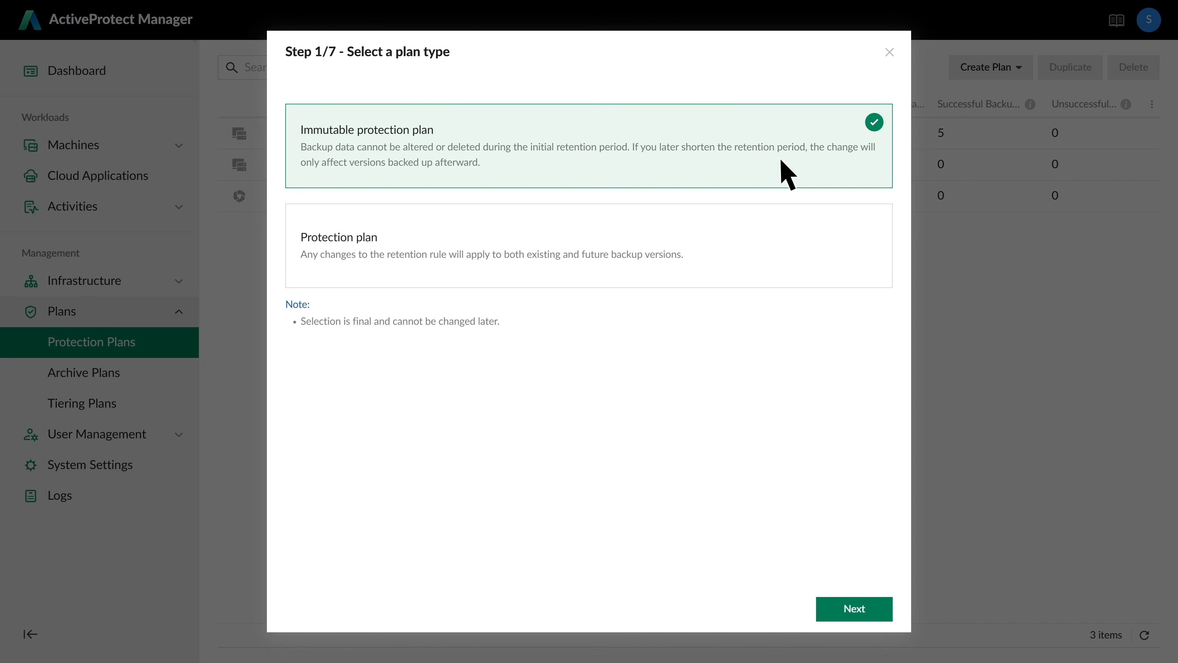
{"action": "left_click", "coordinate": [862, 613]}
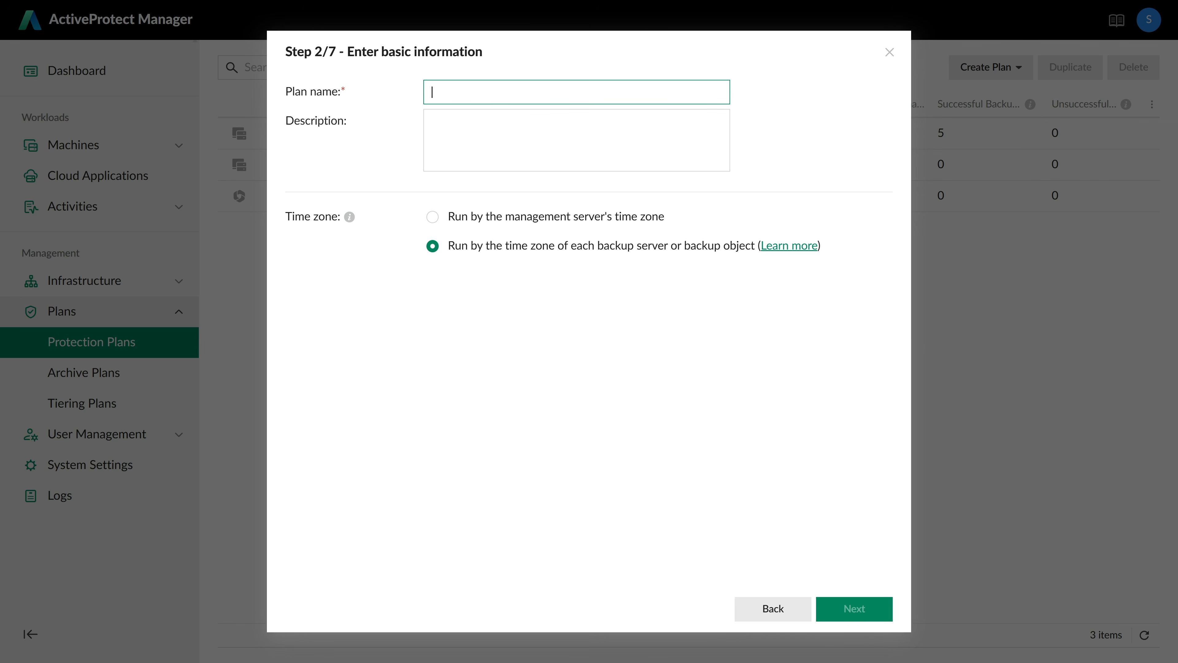
{"action": "type", "text": "Immutable plan"}
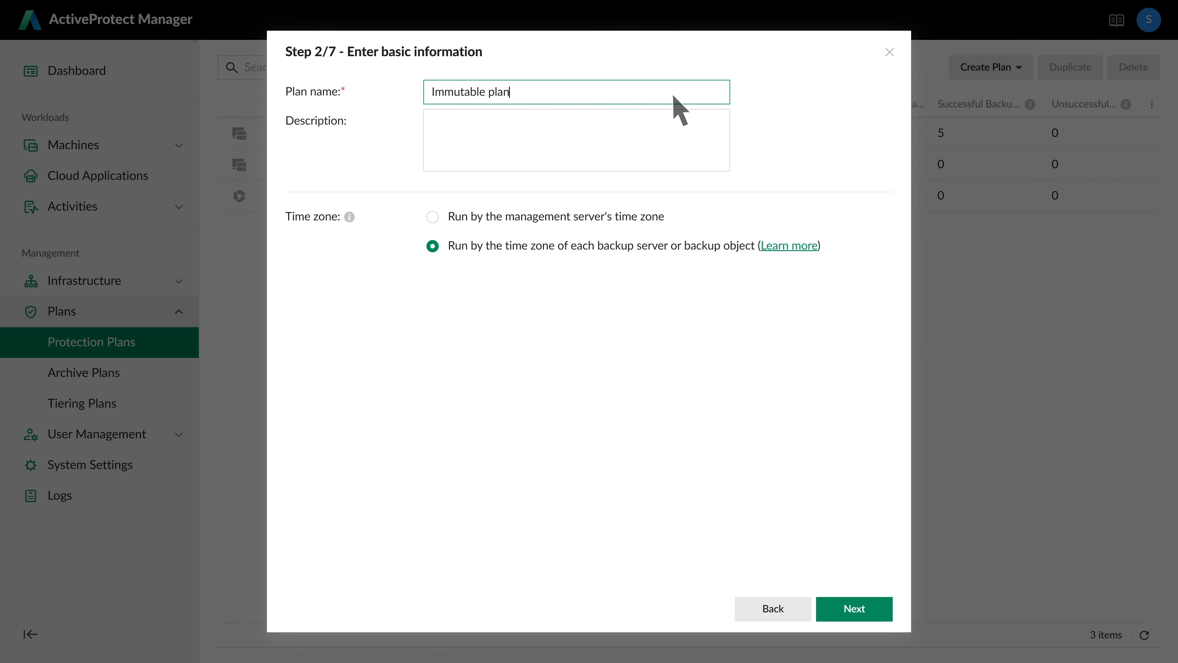
{"action": "left_click", "coordinate": [858, 608]}
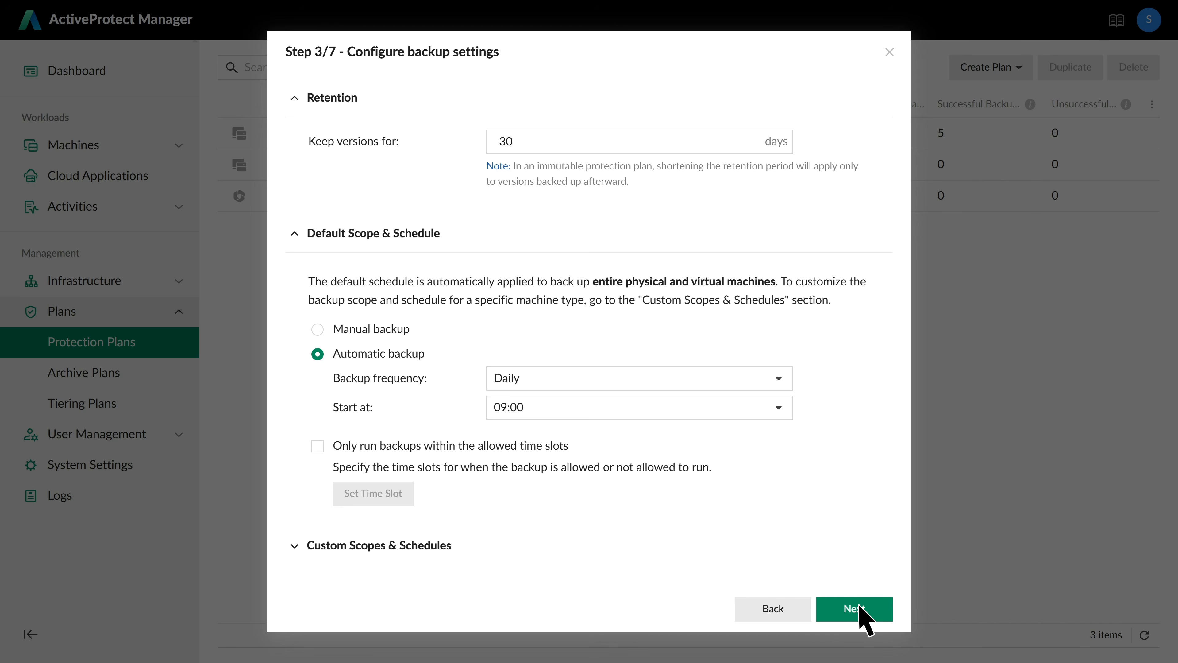
- Keep the default 30-day retention, enable backup copy to BackupCopy_Site, and create the plan
{"action": "left_click", "coordinate": [858, 612]}
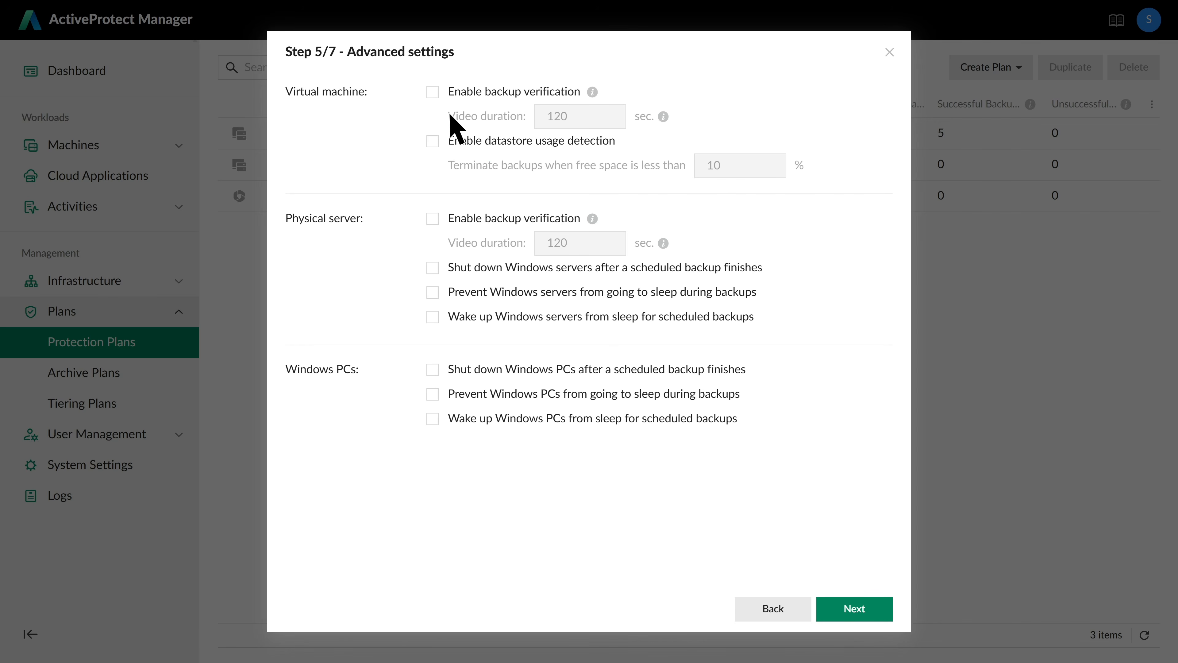
{"action": "left_click", "coordinate": [433, 92]}
{"action": "left_click", "coordinate": [858, 607]}
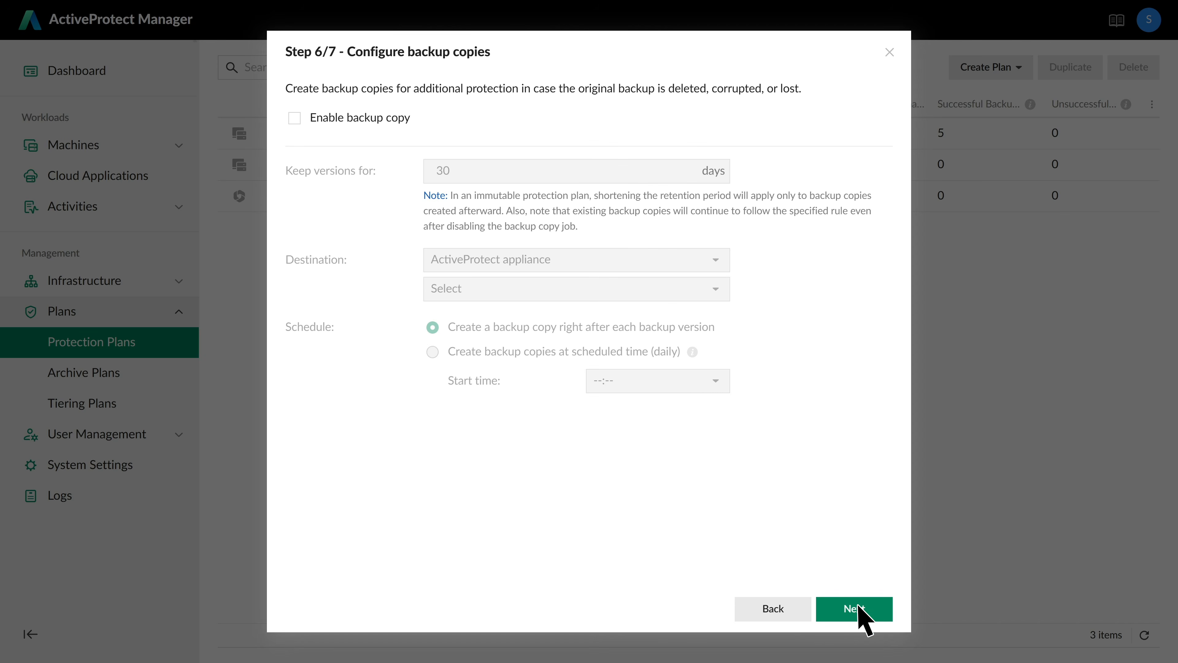
{"action": "left_click", "coordinate": [295, 117]}
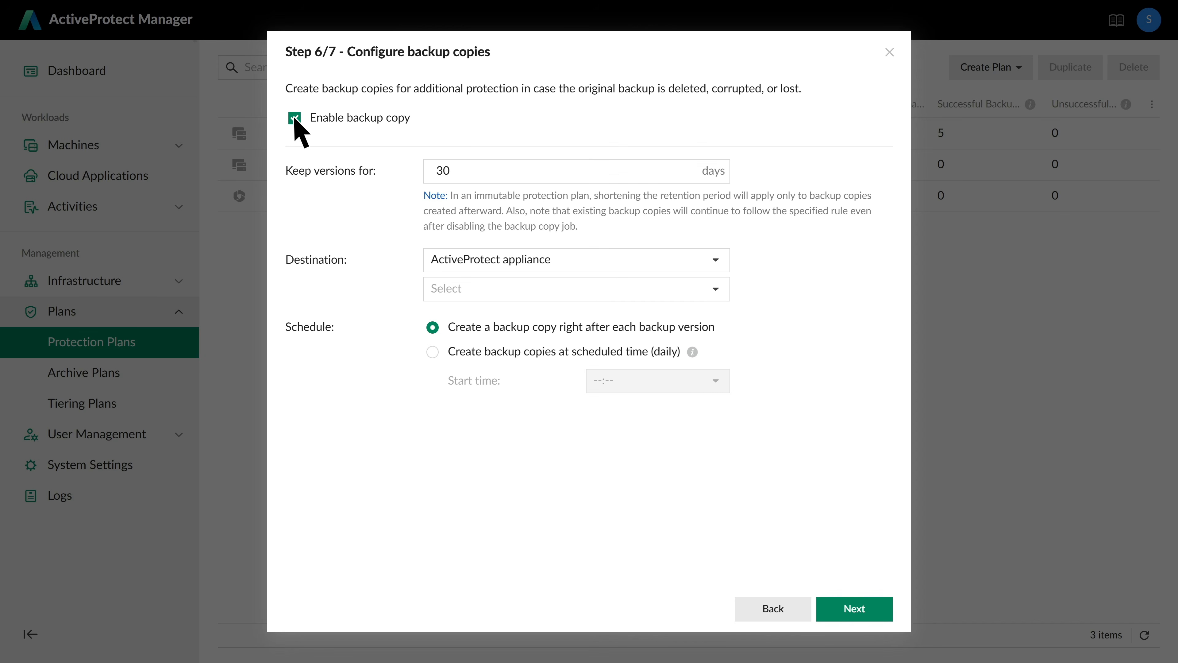
{"action": "left_click", "coordinate": [710, 292]}
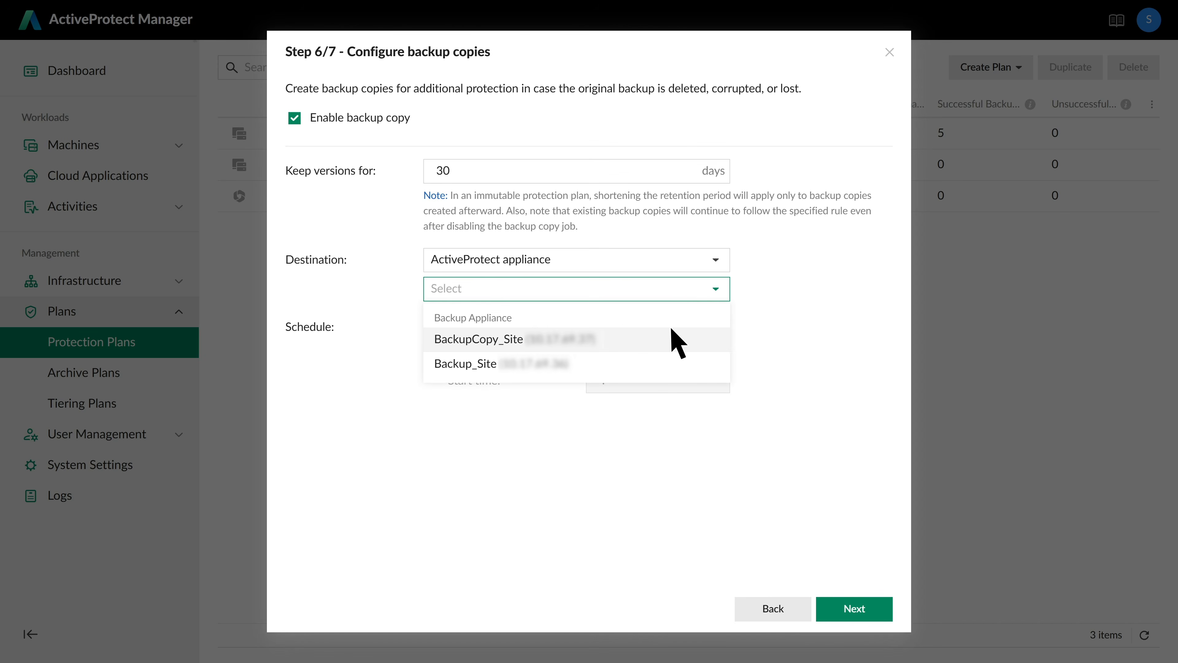
{"action": "left_click", "coordinate": [656, 341]}
{"action": "left_click", "coordinate": [851, 607]}
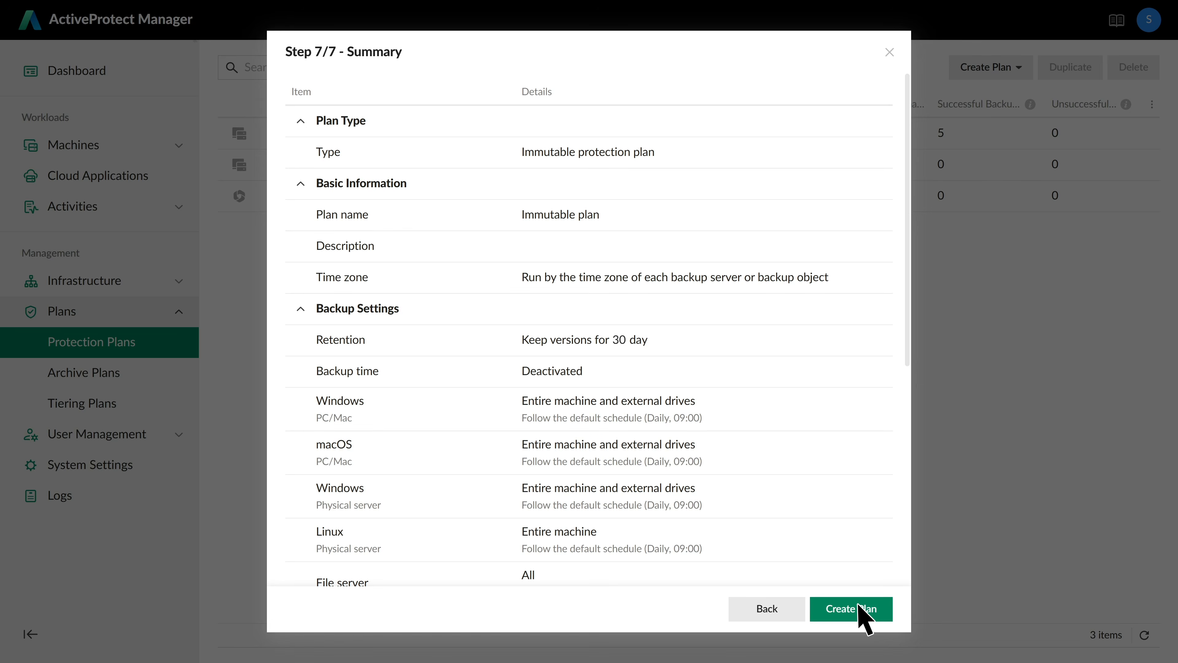
{"action": "left_click", "coordinate": [858, 609]}
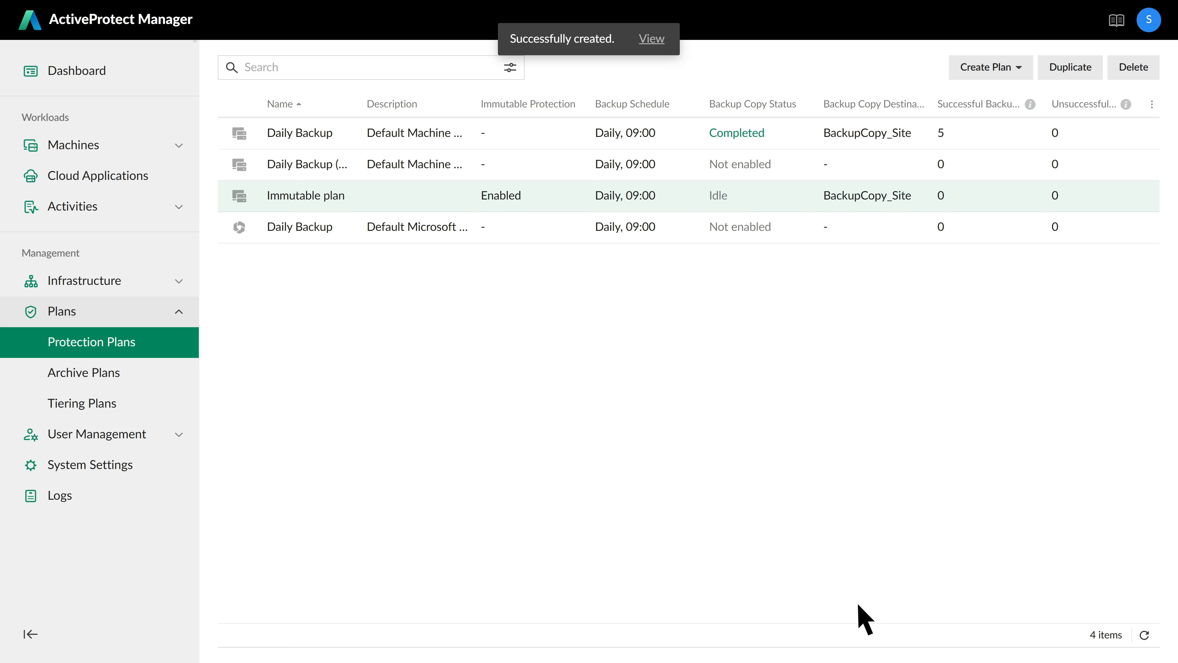
- Reassign the last protected virtual machine from Daily Backup to Immutable plan
{"action": "left_click", "coordinate": [654, 42]}
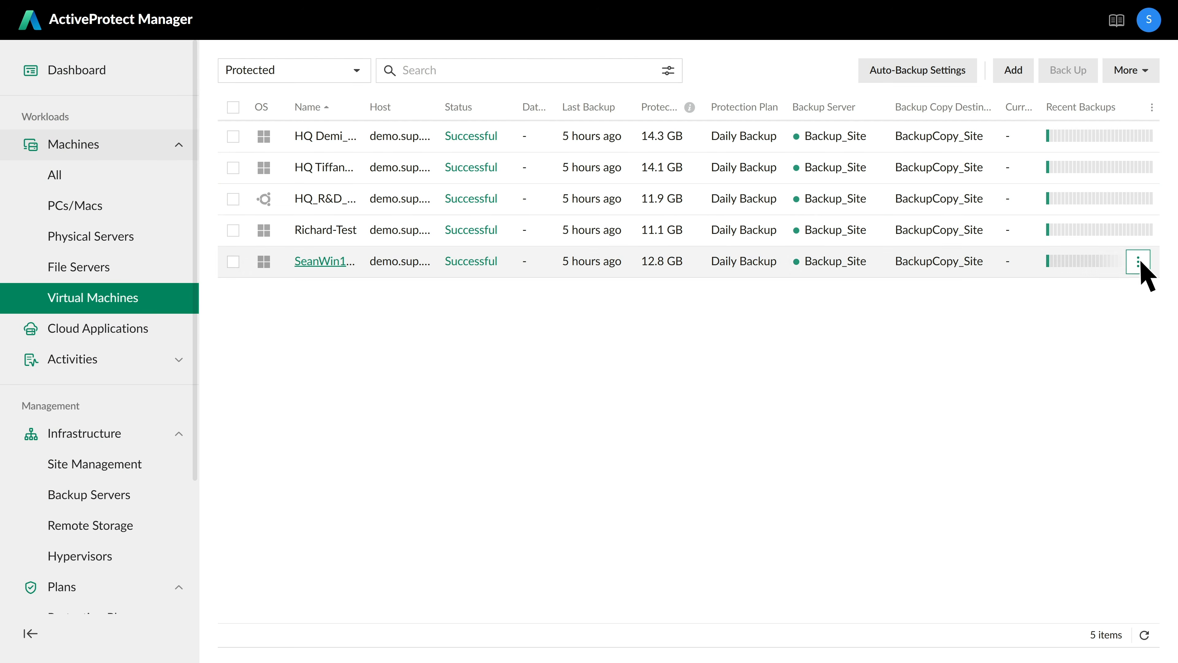
{"action": "left_click", "coordinate": [1139, 262]}
{"action": "left_click", "coordinate": [1087, 392]}
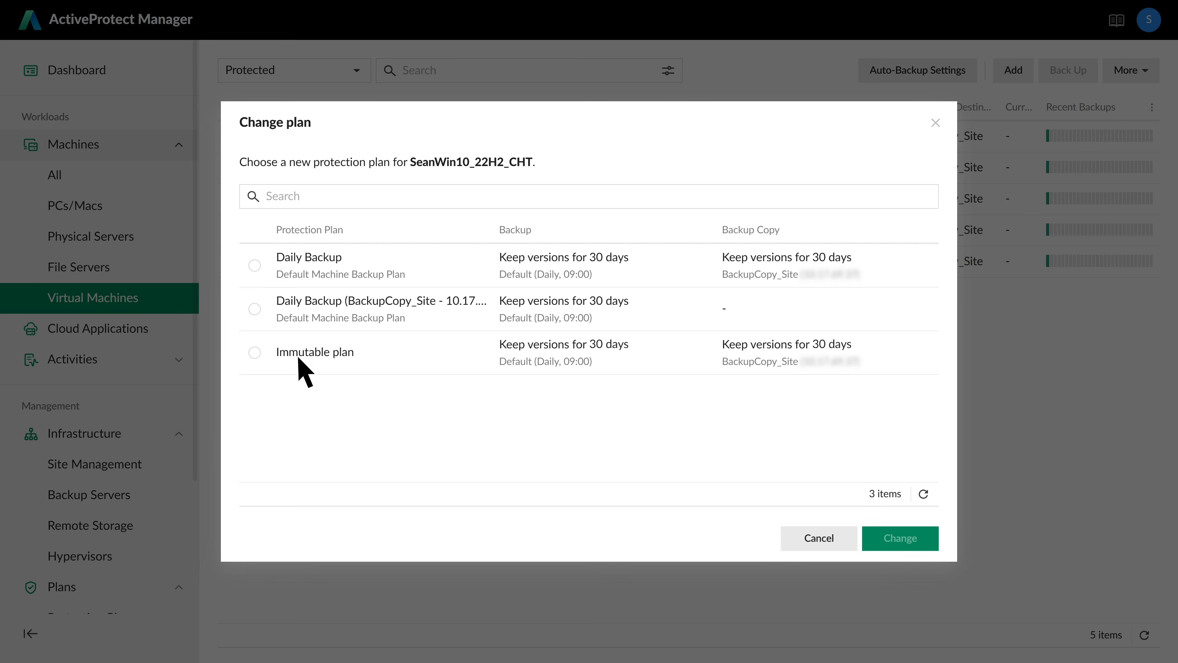
{"action": "left_click", "coordinate": [255, 354]}
{"action": "left_click", "coordinate": [901, 539]}
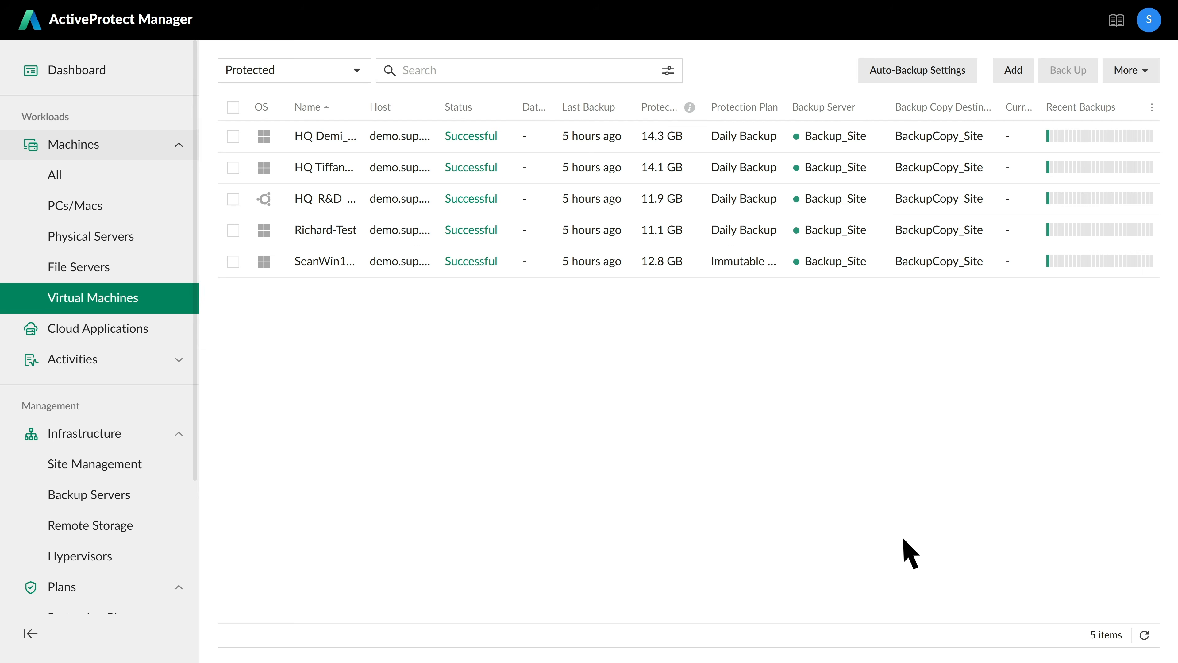
{"action": "mouse_move", "coordinate": [782, 269]}
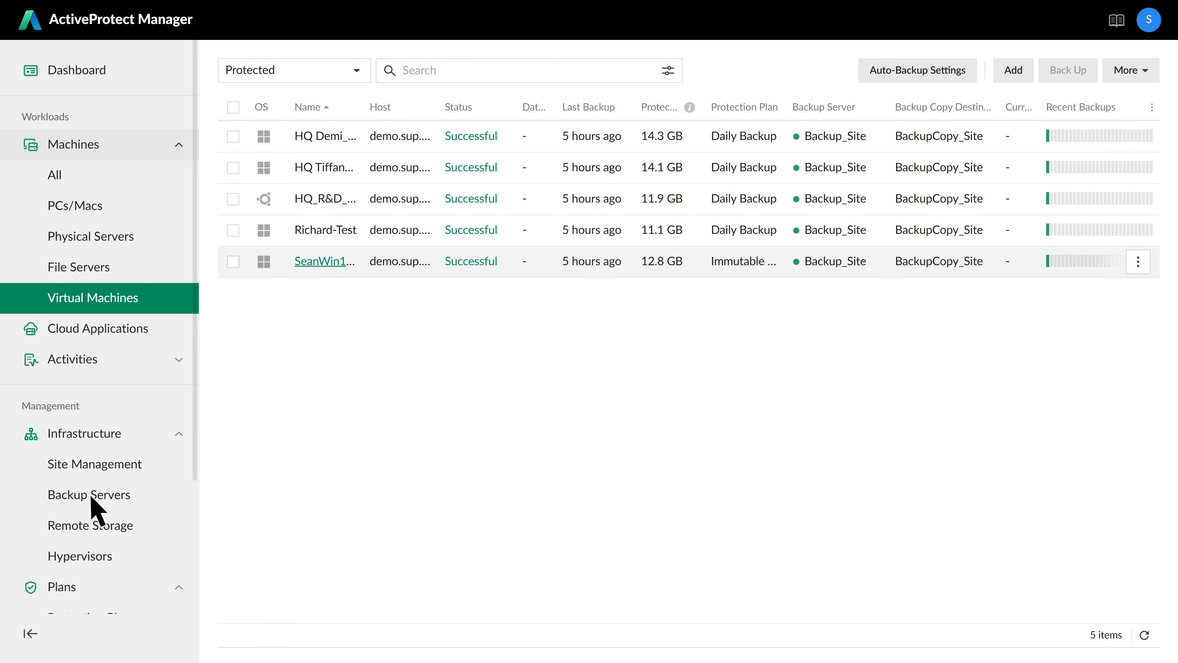
- Set BackupCopy_Site's air gap to Hardened mode, blocking network access hours 0–10 and 14–23 daily
{"action": "left_click", "coordinate": [95, 507]}
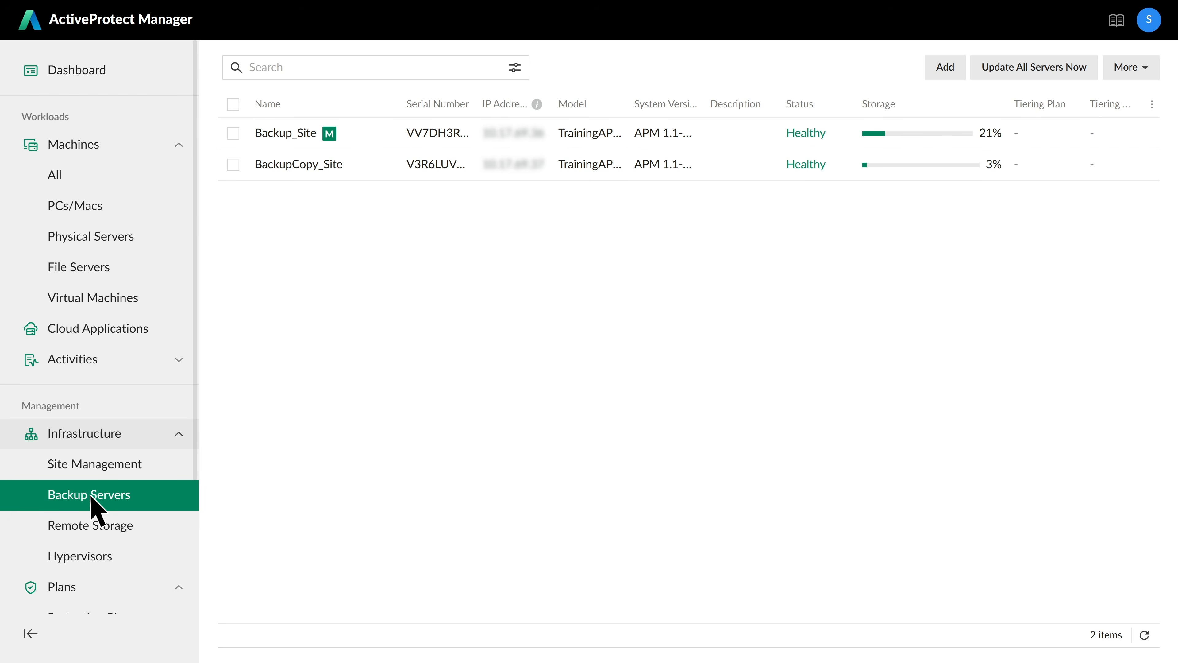
{"action": "left_click", "coordinate": [302, 166]}
{"action": "left_click", "coordinate": [555, 111]}
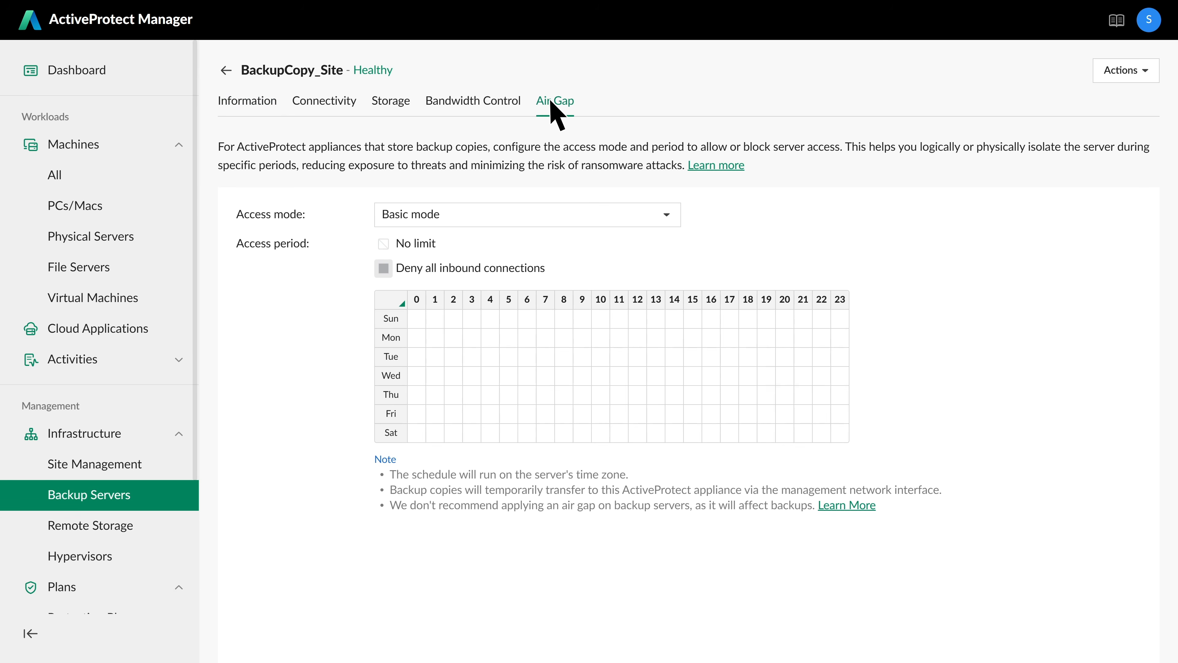
{"action": "left_click", "coordinate": [632, 217]}
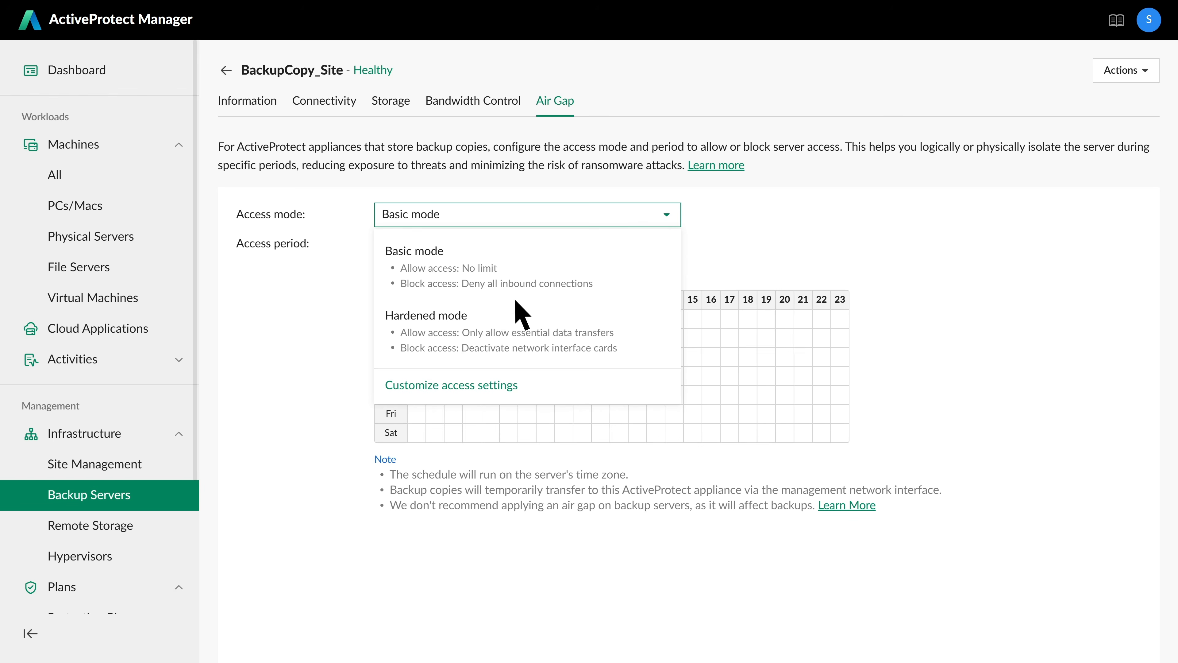
{"action": "left_click", "coordinate": [491, 331]}
{"action": "left_click_drag", "start_coordinate": [420, 319], "coordinate": [603, 431]}
{"action": "left_click_drag", "start_coordinate": [675, 319], "coordinate": [840, 437]}
{"action": "left_click", "coordinate": [1103, 634]}
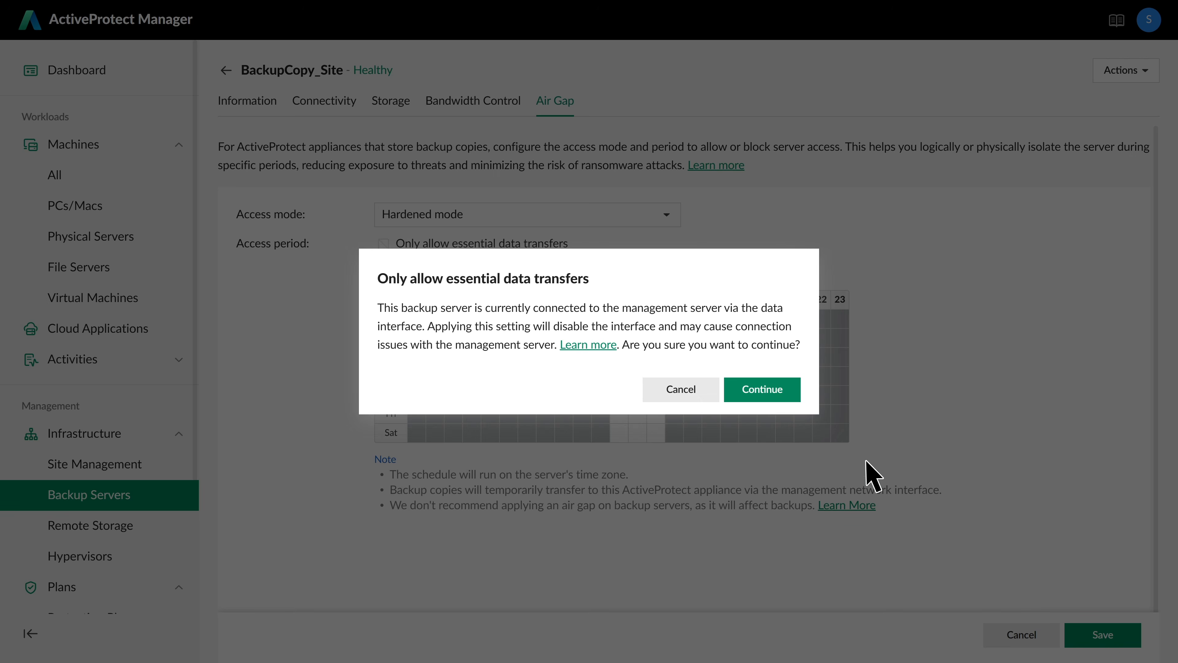
{"action": "left_click", "coordinate": [772, 391]}
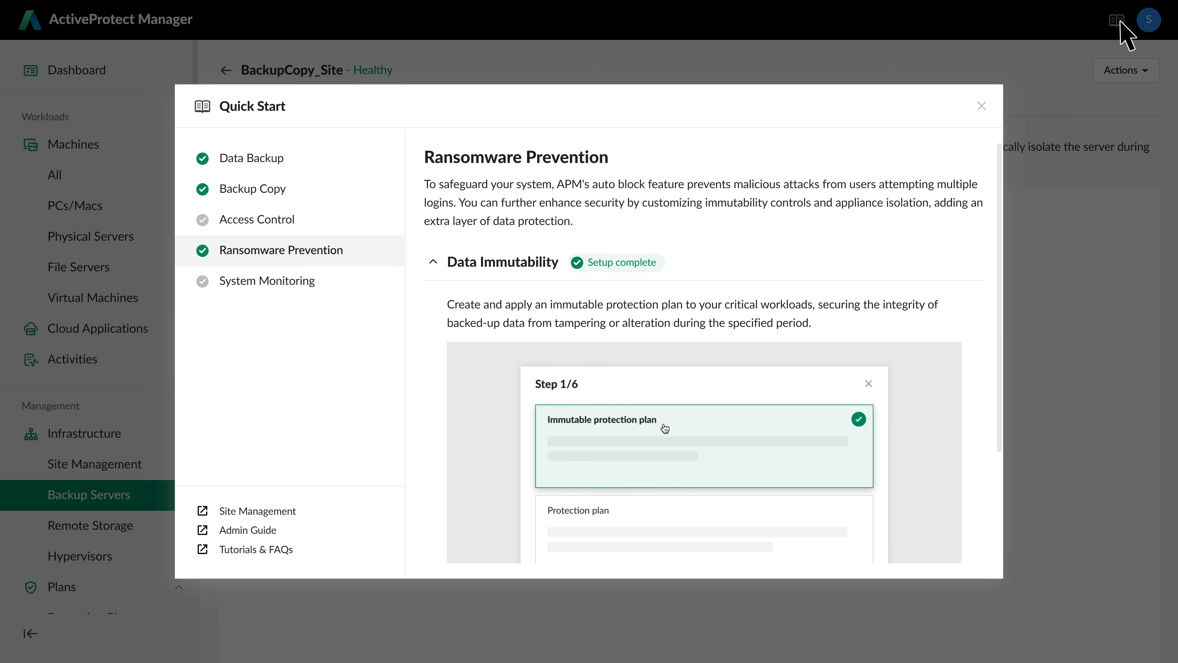
- Go from Quick Start's Access Control section to the Join a Directory page
{"action": "left_click", "coordinate": [1116, 24]}
{"action": "left_click", "coordinate": [304, 229]}
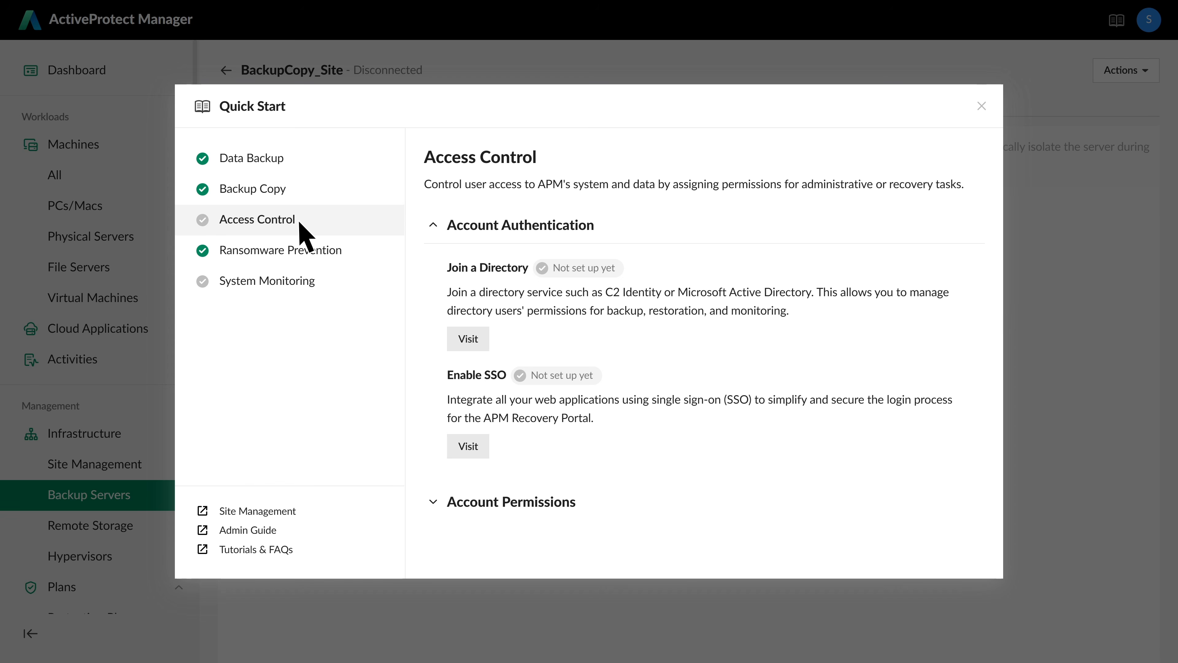
{"action": "left_click", "coordinate": [468, 338]}
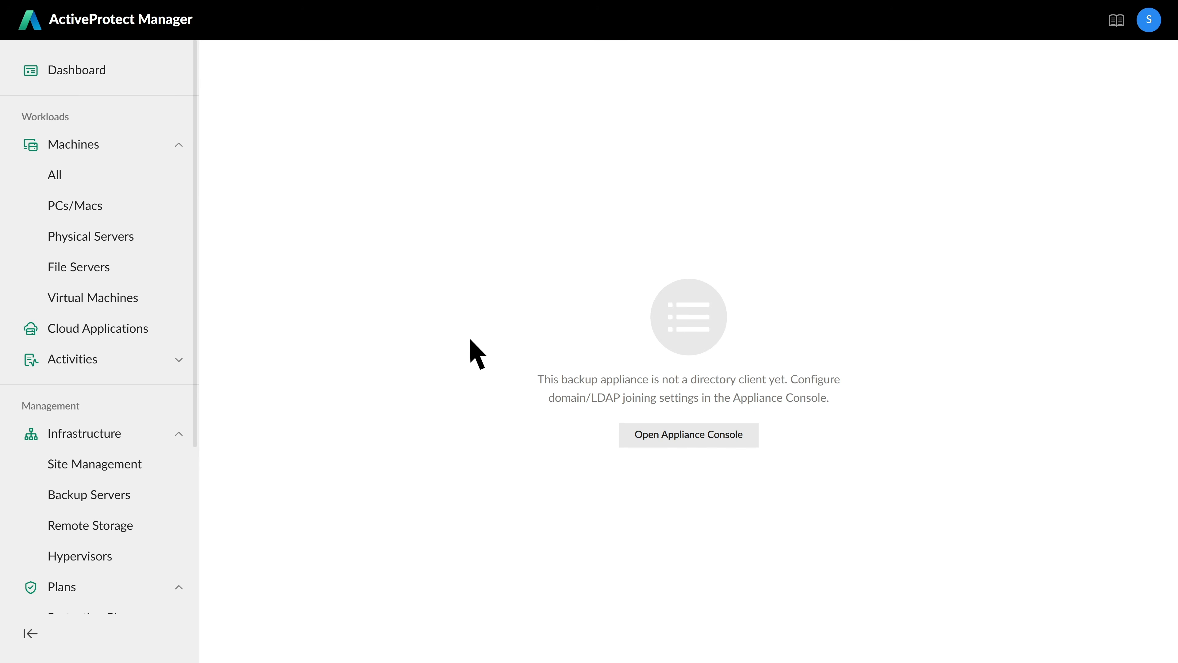
- Begin joining a domain from Appliance Console with server address 10.17.68.62
{"action": "left_click", "coordinate": [694, 435]}
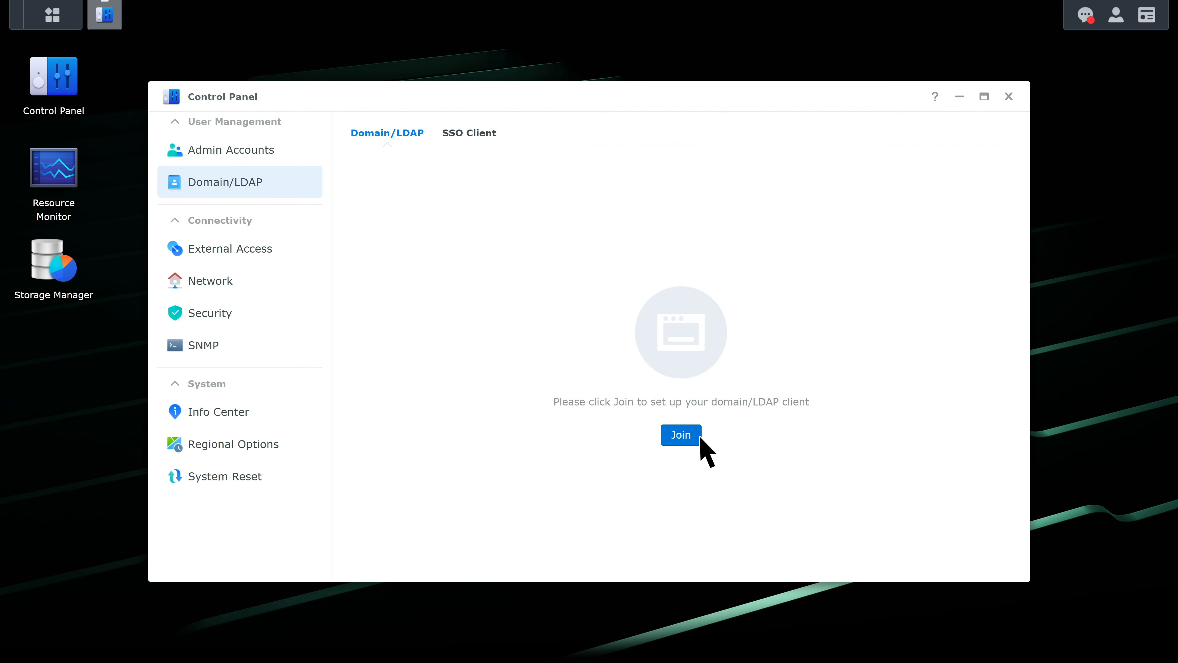
{"action": "left_click", "coordinate": [689, 437]}
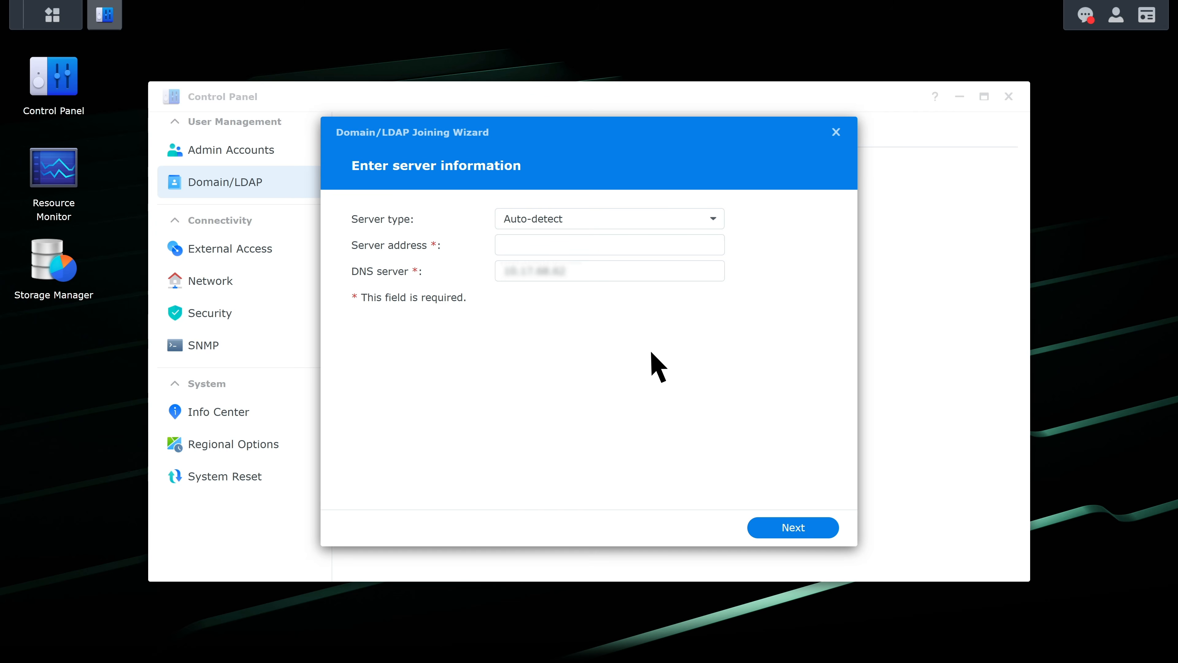
{"action": "left_click", "coordinate": [602, 249]}
{"action": "type", "text": "10.17.68.62"}
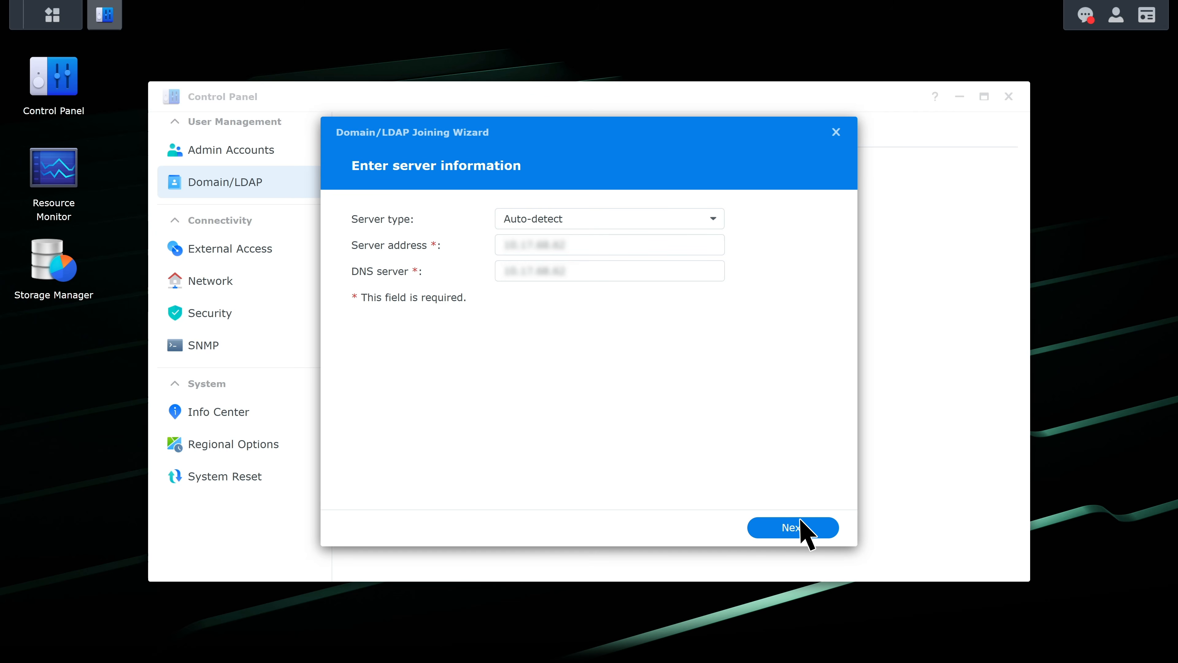
{"action": "left_click", "coordinate": [806, 527]}
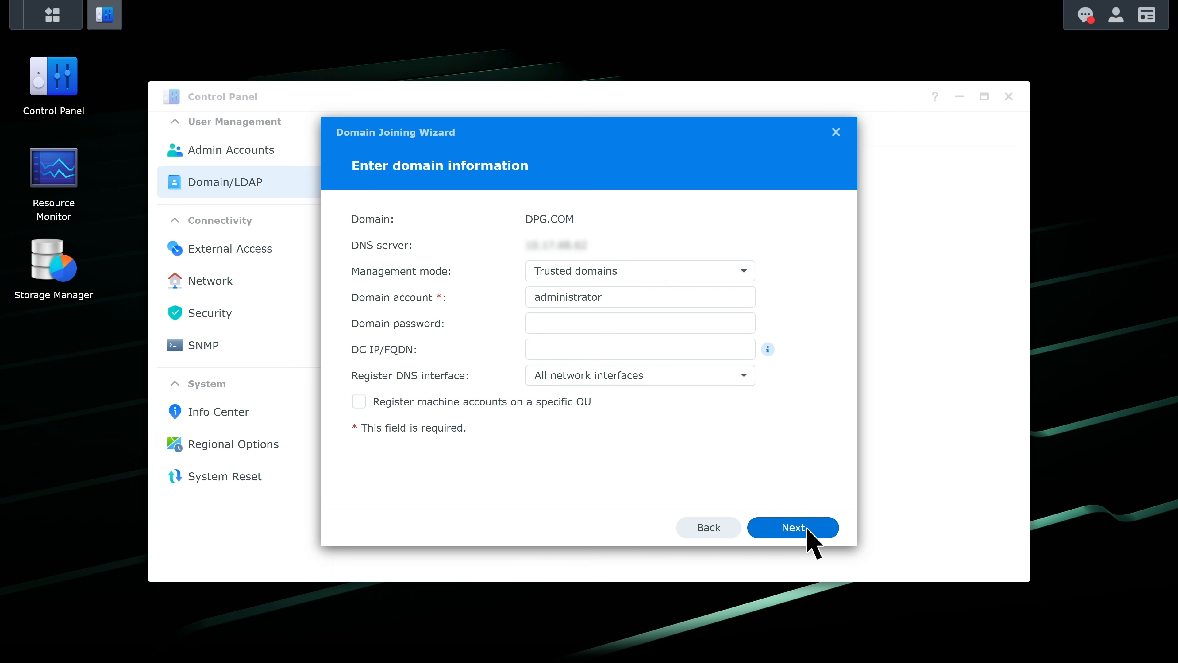
- Enter the domain password, complete the join checks, and apply the DPG.COM domain selection
{"action": "left_click", "coordinate": [712, 327]}
{"action": "type", "text": "********"}
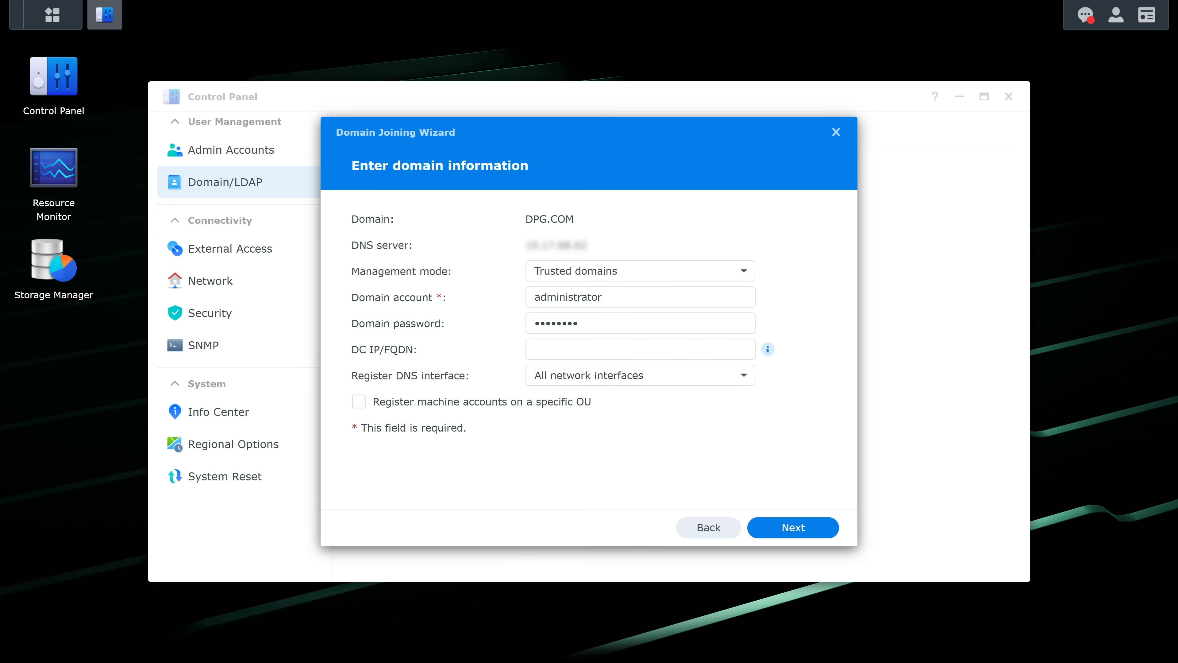
{"action": "left_click", "coordinate": [805, 525]}
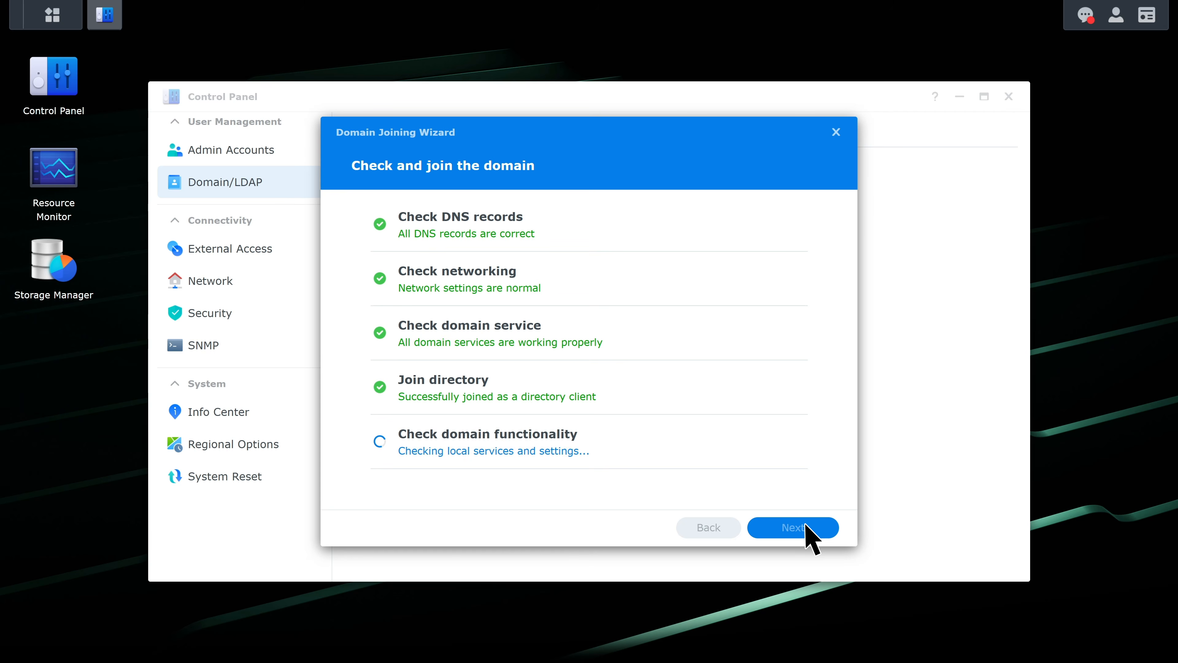
{"action": "left_click", "coordinate": [806, 527]}
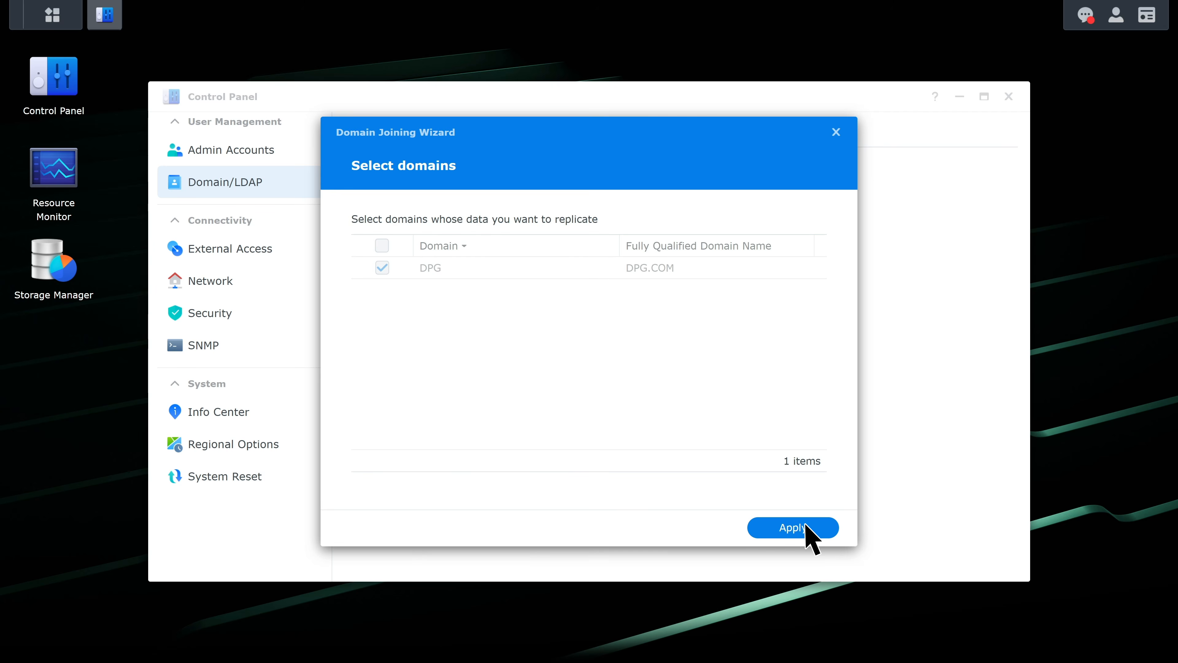
{"action": "left_click", "coordinate": [806, 527]}
{"action": "left_click", "coordinate": [716, 414]}
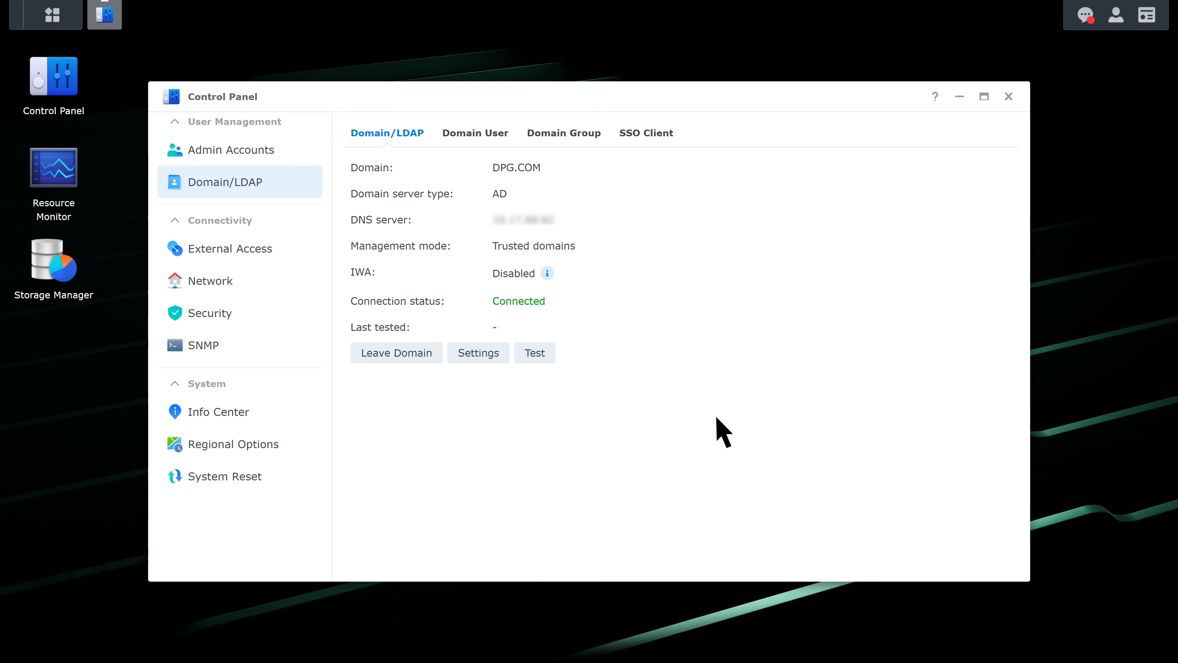
- On the SSO Client tab, make SSO the default sign-in and enable the Synology SSO service
{"action": "left_click", "coordinate": [648, 136]}
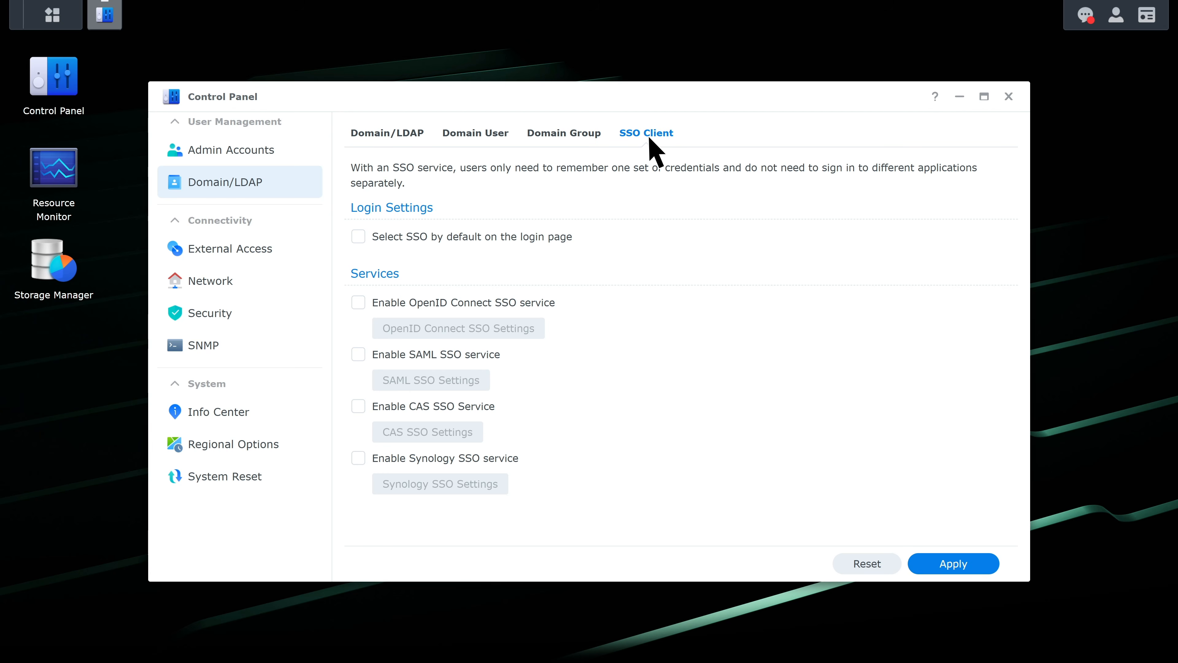
{"action": "left_click", "coordinate": [358, 237]}
{"action": "left_click", "coordinate": [359, 458]}
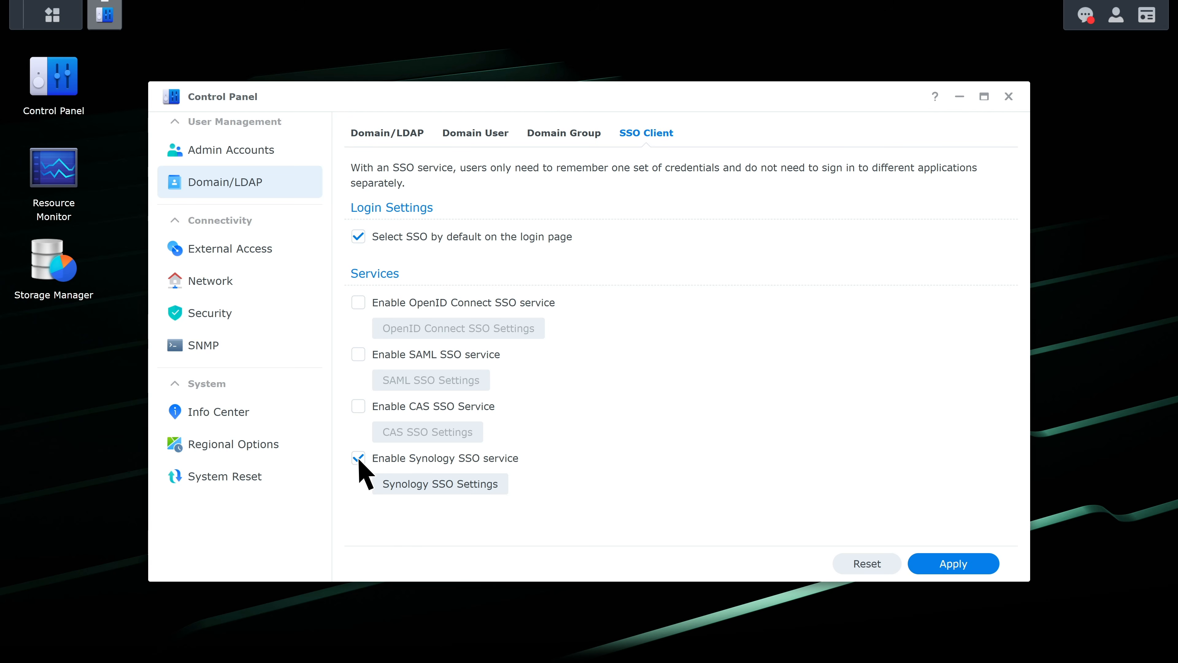
- Paste the SSO server URL and application ID into Synology SSO Settings, save, and apply
{"action": "left_click", "coordinate": [419, 485]}
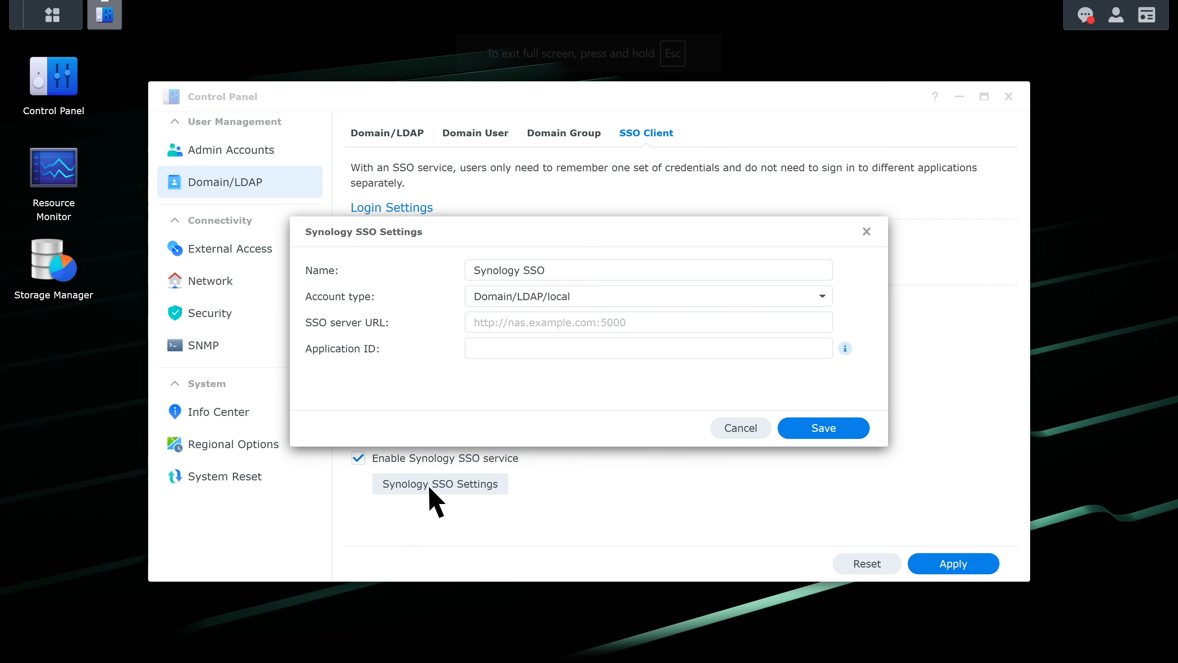
{"action": "left_click", "coordinate": [649, 323]}
{"action": "key", "text": "ctrl+v"}
{"action": "left_click", "coordinate": [650, 349]}
{"action": "type", "text": "29664d94696db86a409e3ec4e120aa27"}
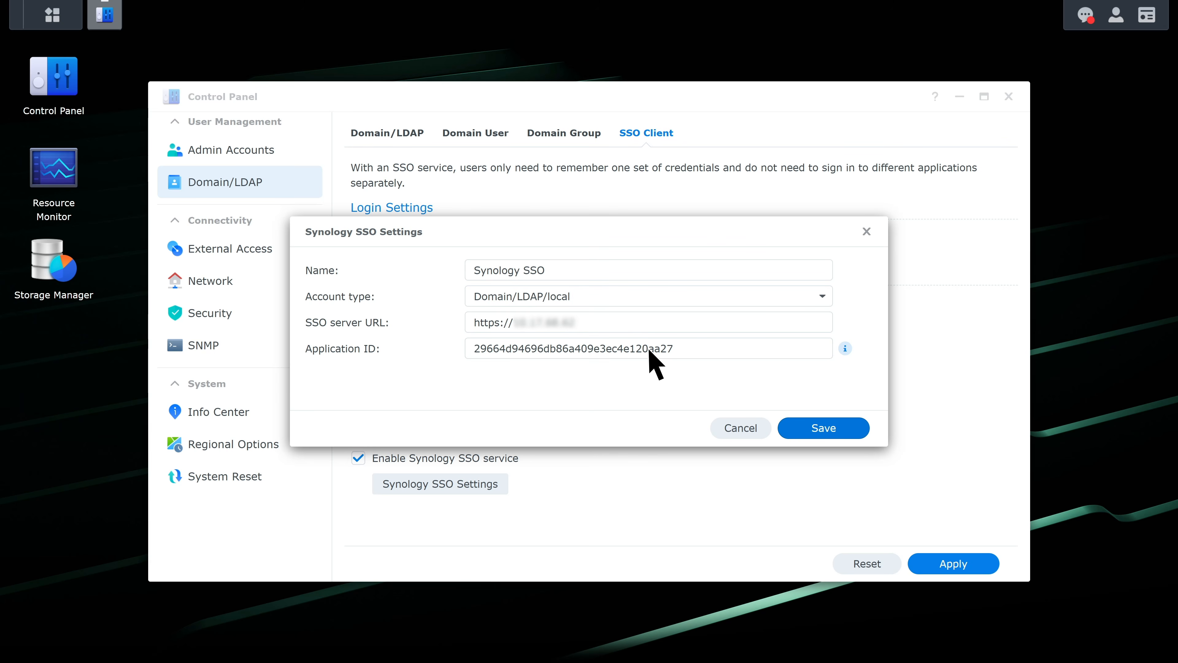
{"action": "left_click", "coordinate": [820, 430]}
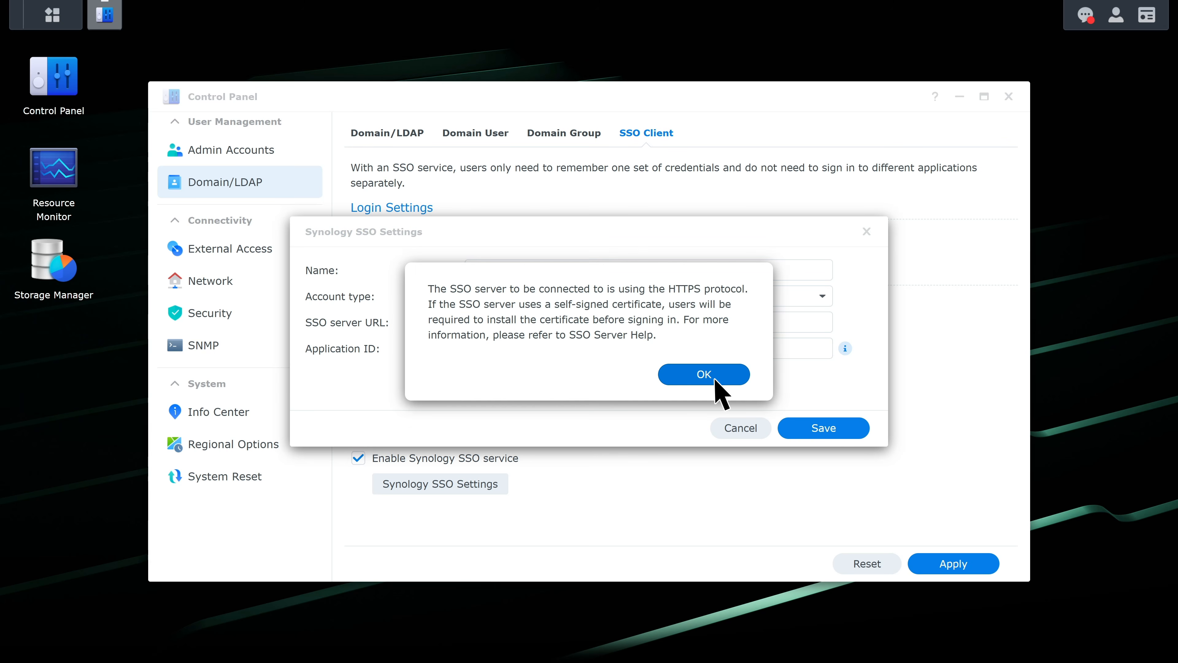
{"action": "left_click", "coordinate": [713, 379]}
{"action": "left_click", "coordinate": [952, 571]}
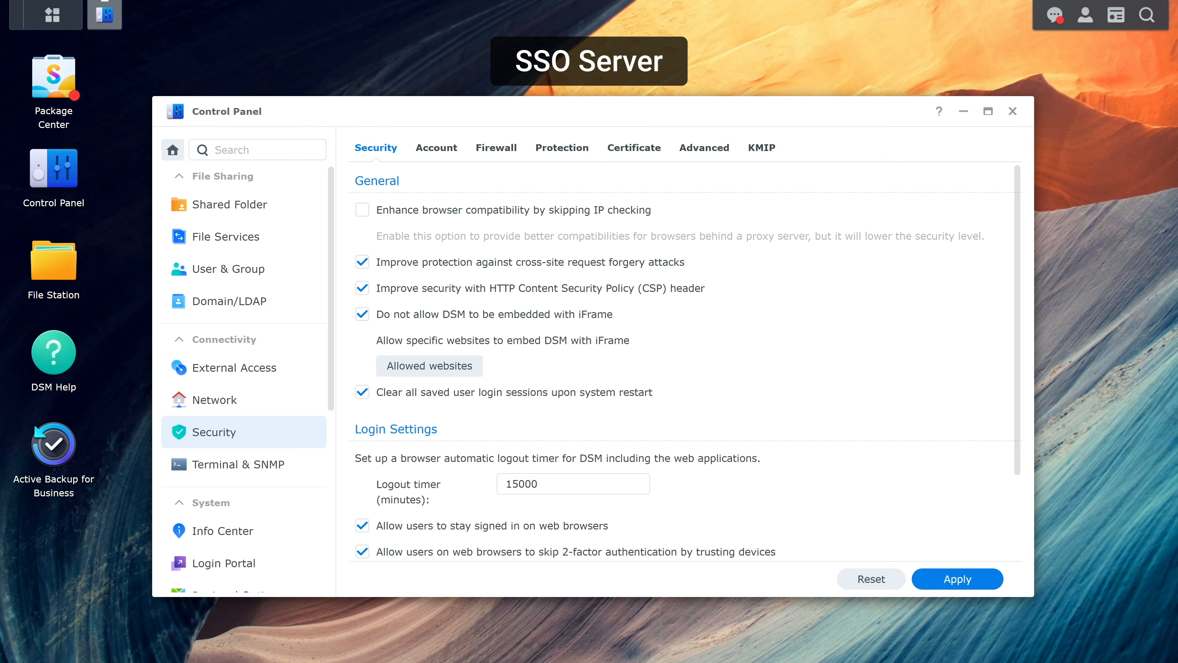
- Enforce 2-factor authentication for specific accounts, selecting DPG domain users and domain groups, and apply
{"action": "left_click", "coordinate": [436, 148]}
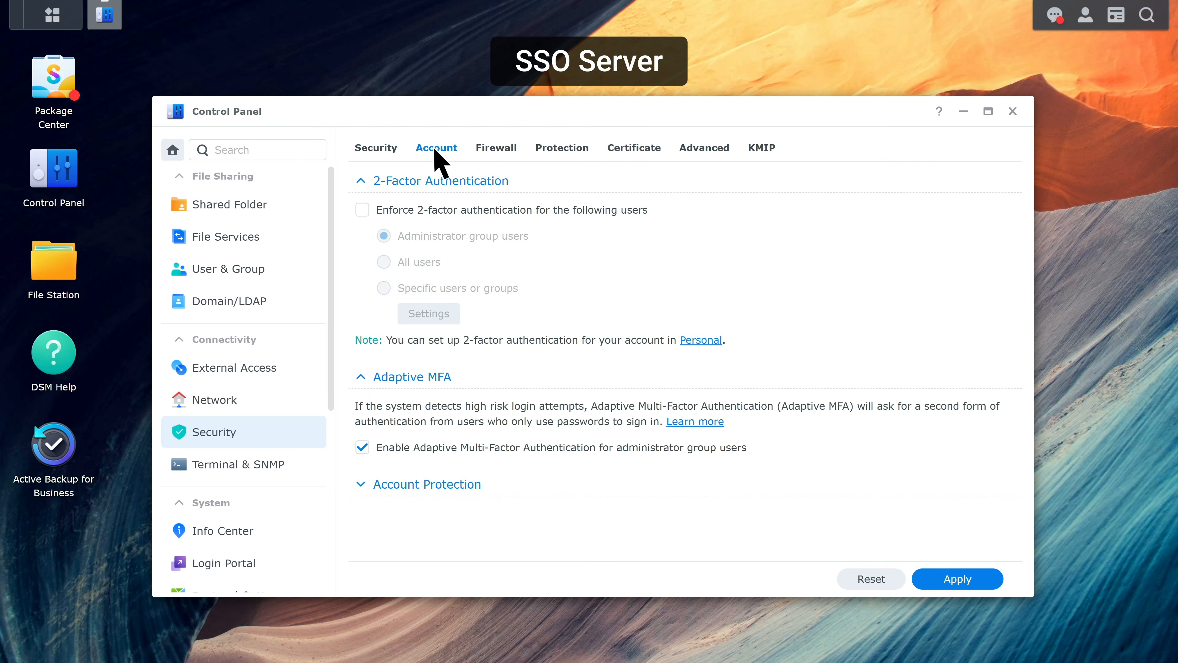
{"action": "left_click", "coordinate": [362, 210]}
{"action": "left_click", "coordinate": [383, 288]}
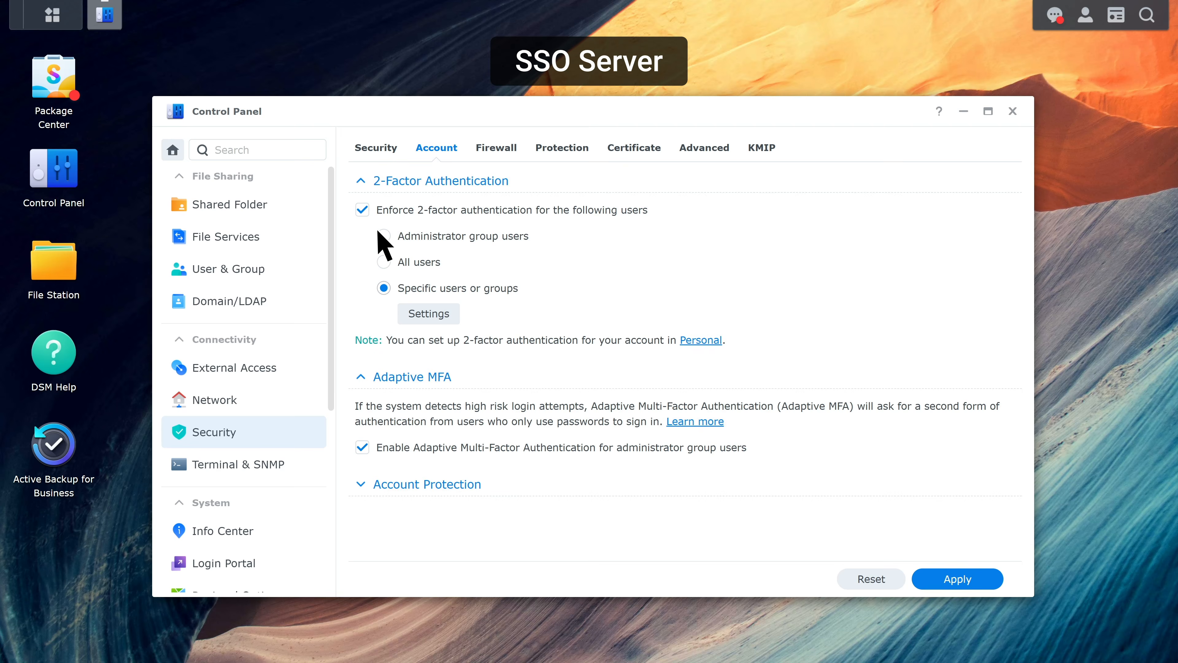
{"action": "left_click", "coordinate": [429, 314]}
{"action": "left_click", "coordinate": [488, 239]}
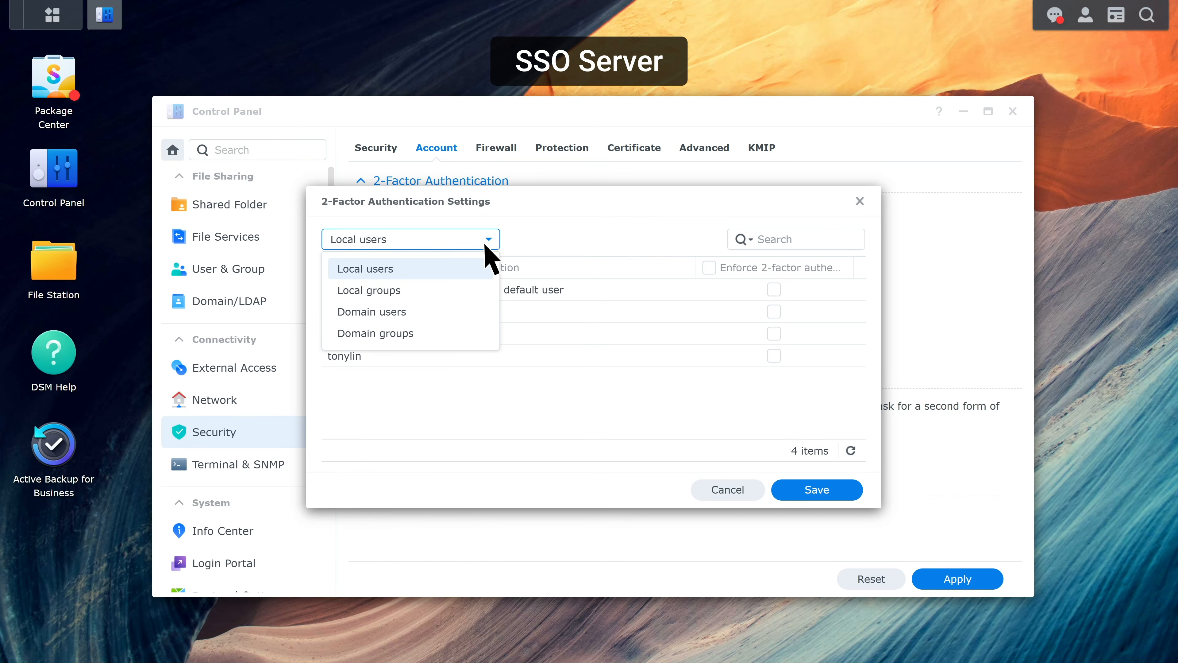
{"action": "left_click", "coordinate": [484, 308]}
{"action": "left_click", "coordinate": [486, 240]}
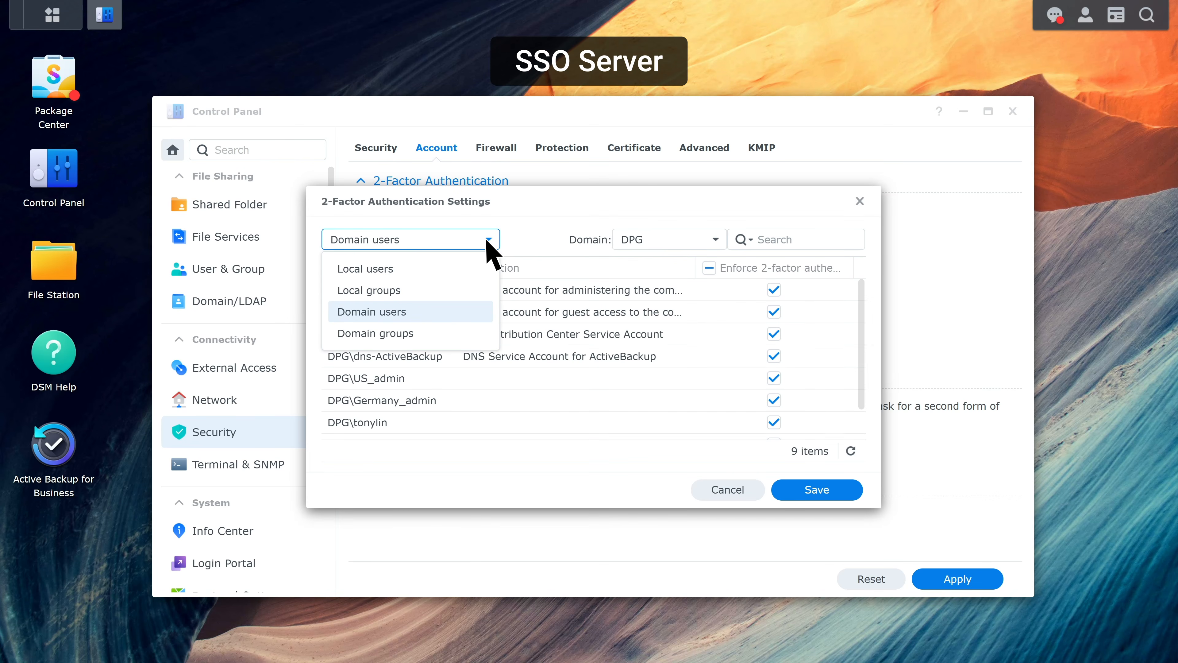
{"action": "left_click", "coordinate": [439, 334]}
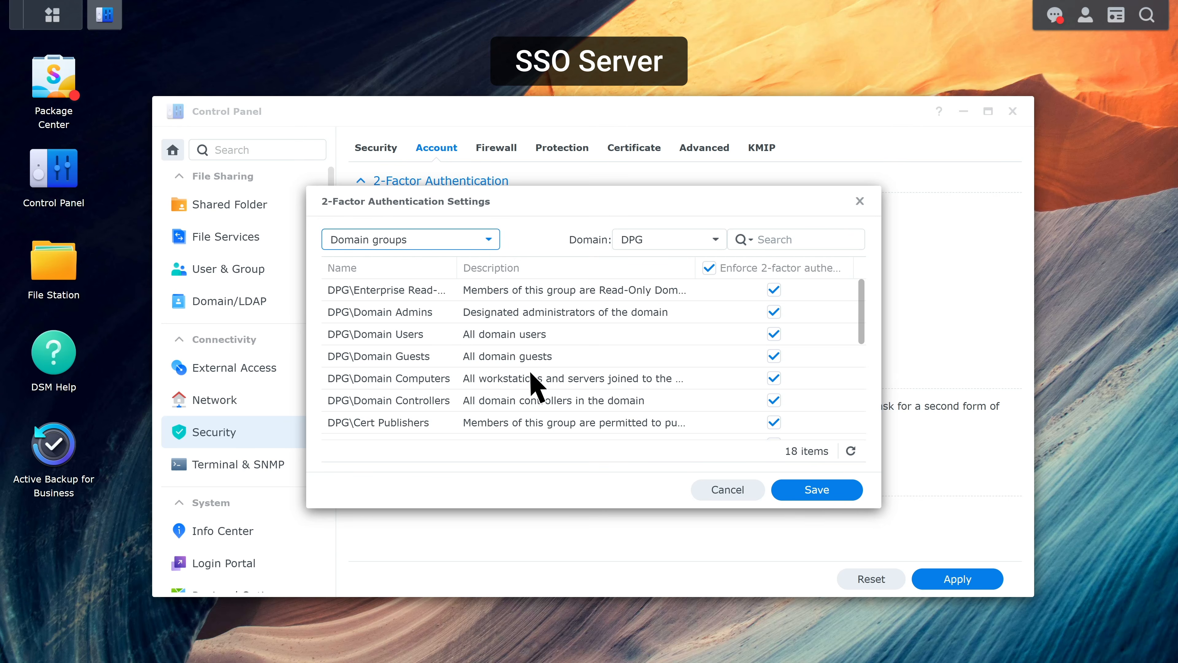
{"action": "left_click", "coordinate": [820, 493]}
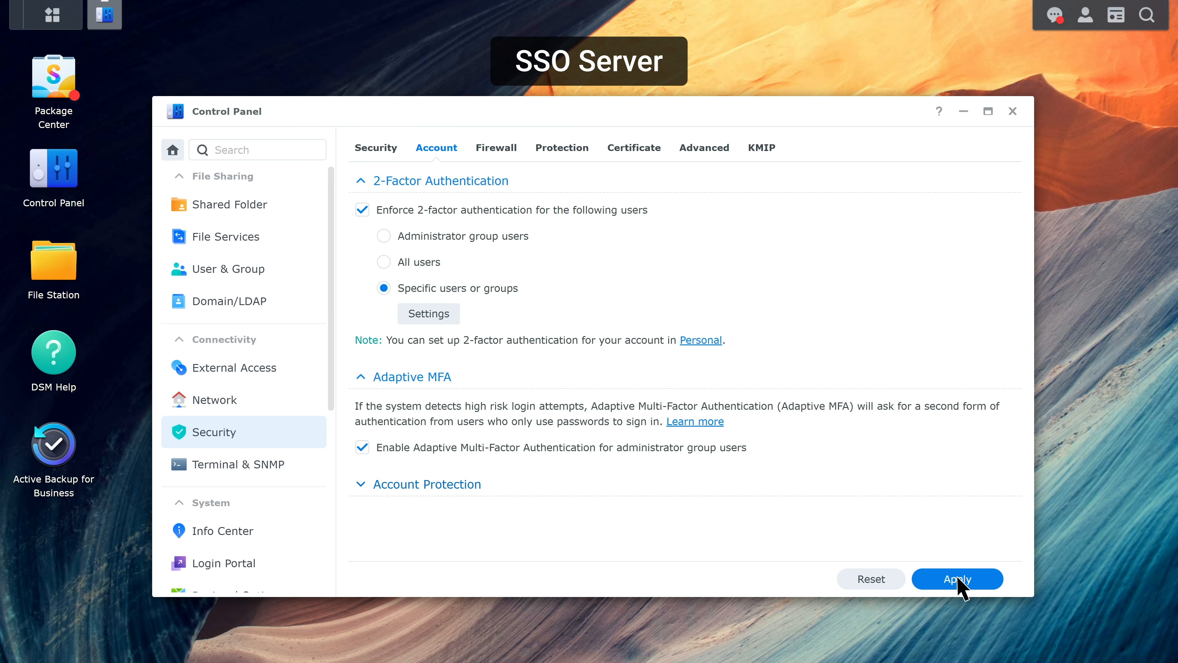
{"action": "left_click", "coordinate": [956, 576]}
{"action": "left_click", "coordinate": [718, 378]}
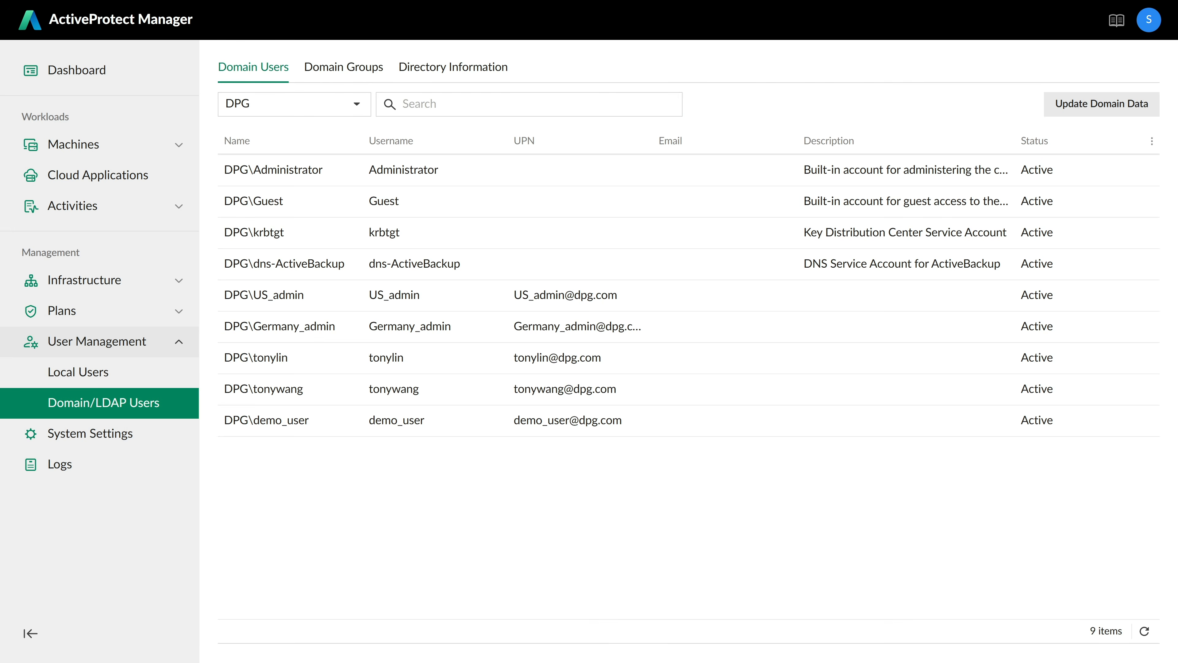
- Delegate backup and restore management on all backup servers to DPG\US_admin, then return to the users list
{"action": "left_click", "coordinate": [442, 293]}
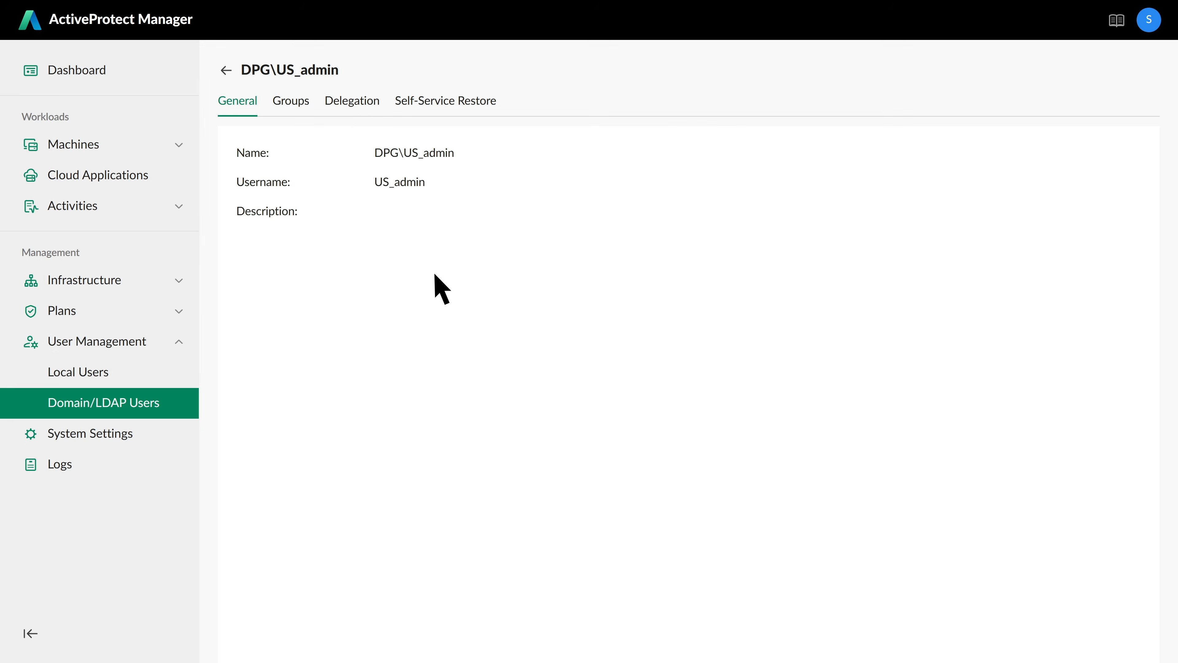
{"action": "left_click", "coordinate": [357, 111]}
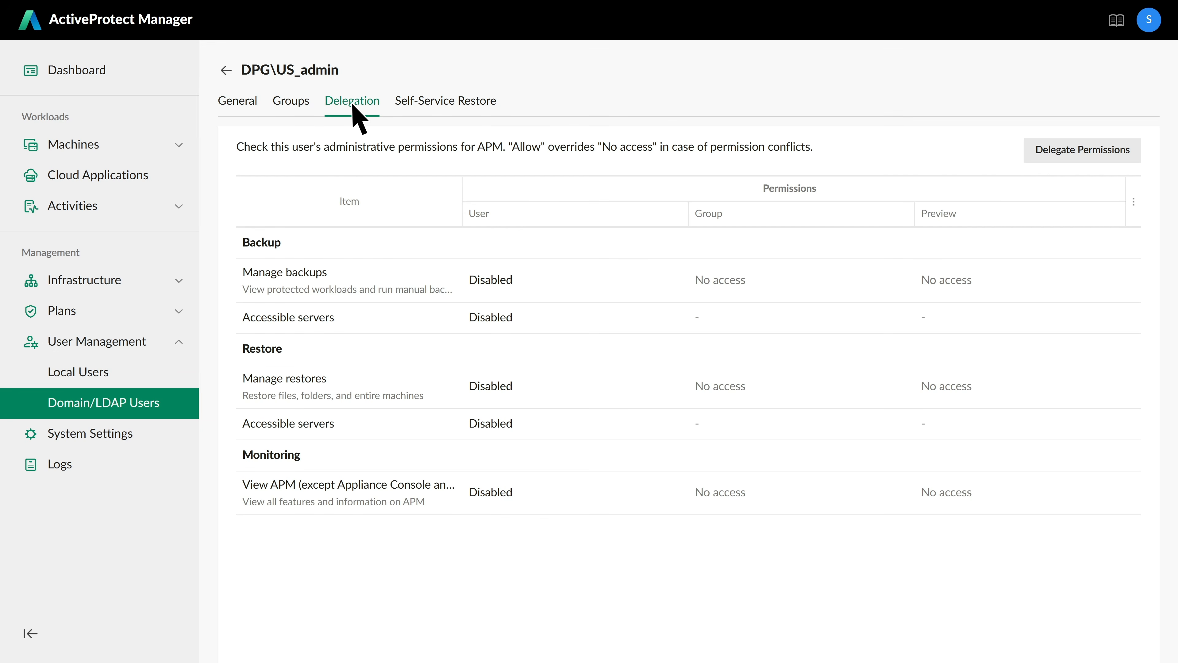
{"action": "left_click", "coordinate": [1076, 160]}
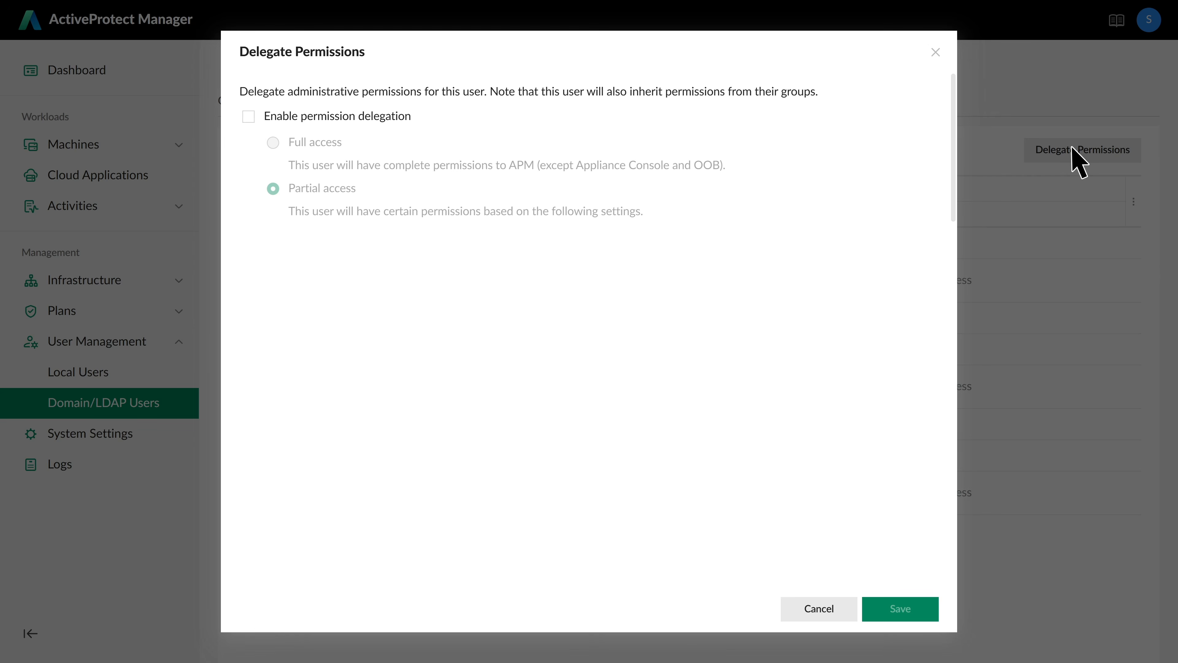
{"action": "left_click", "coordinate": [249, 118]}
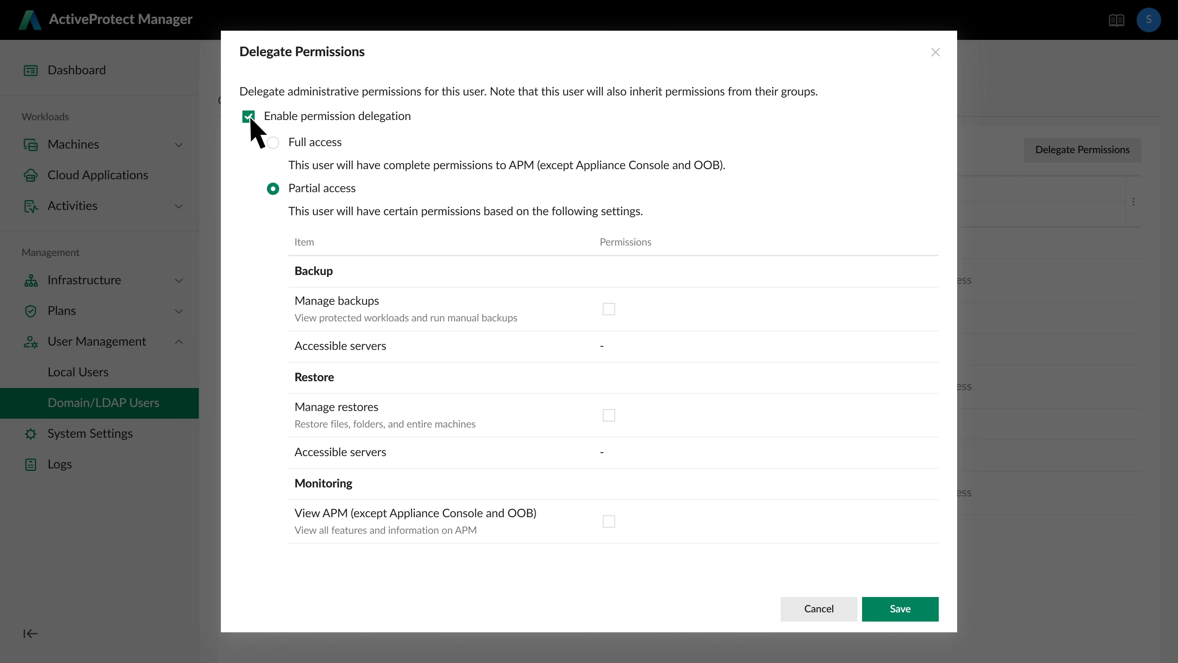
{"action": "left_click", "coordinate": [609, 309]}
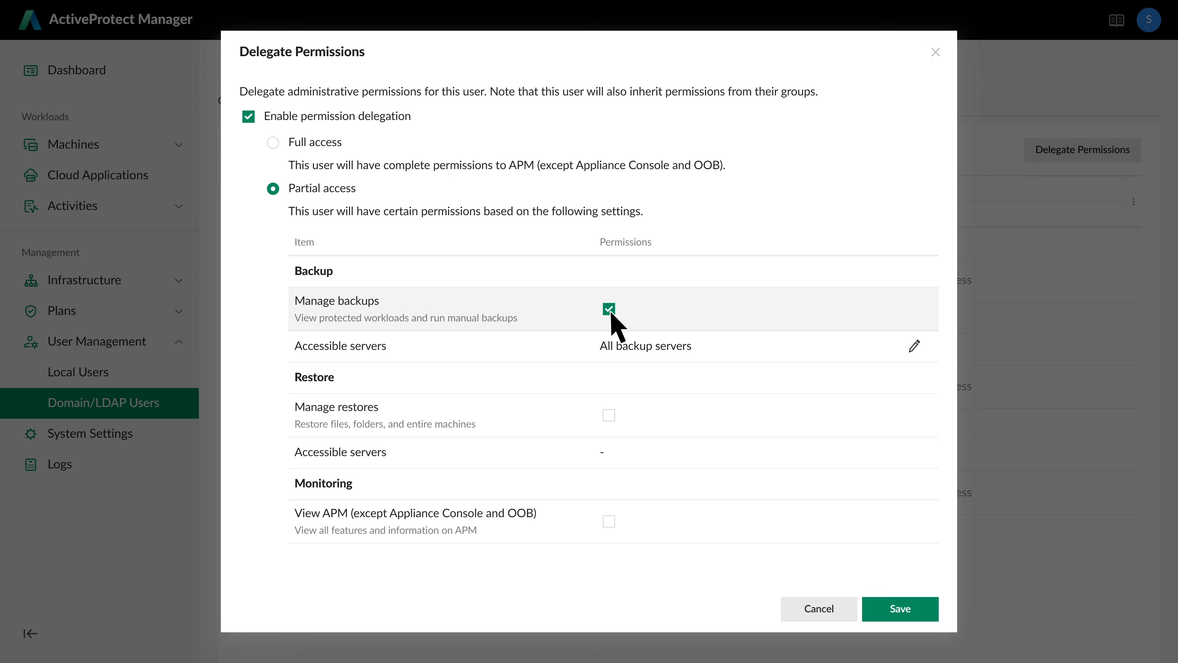
{"action": "left_click", "coordinate": [609, 415]}
{"action": "left_click", "coordinate": [900, 608]}
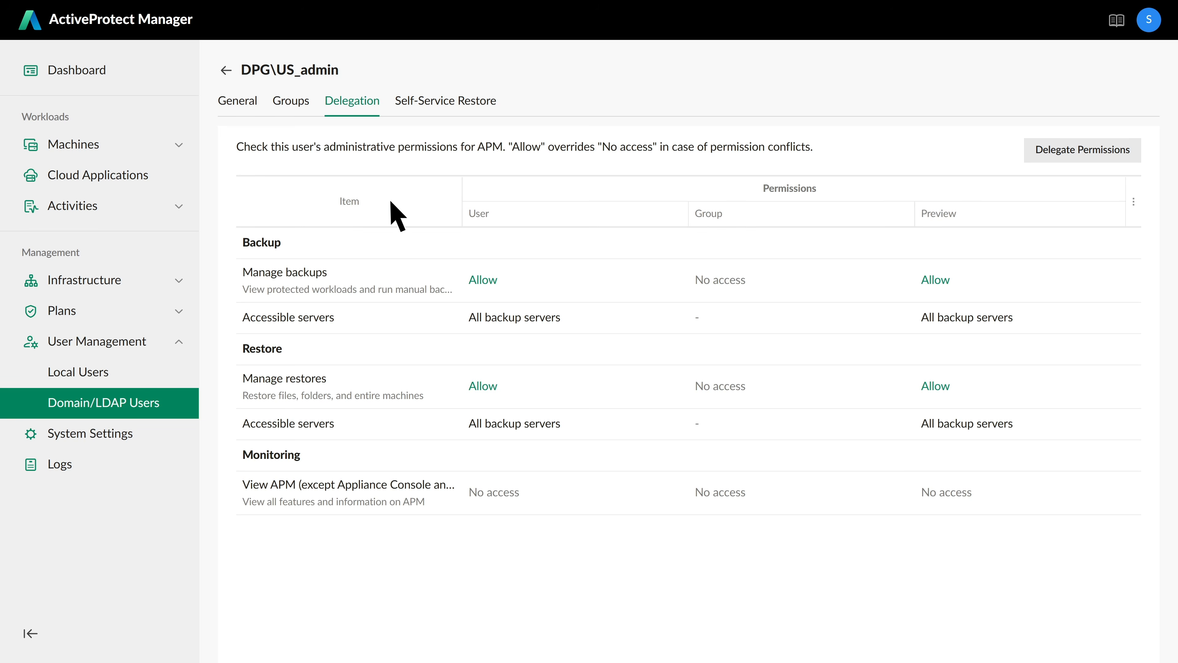
{"action": "left_click", "coordinate": [226, 70]}
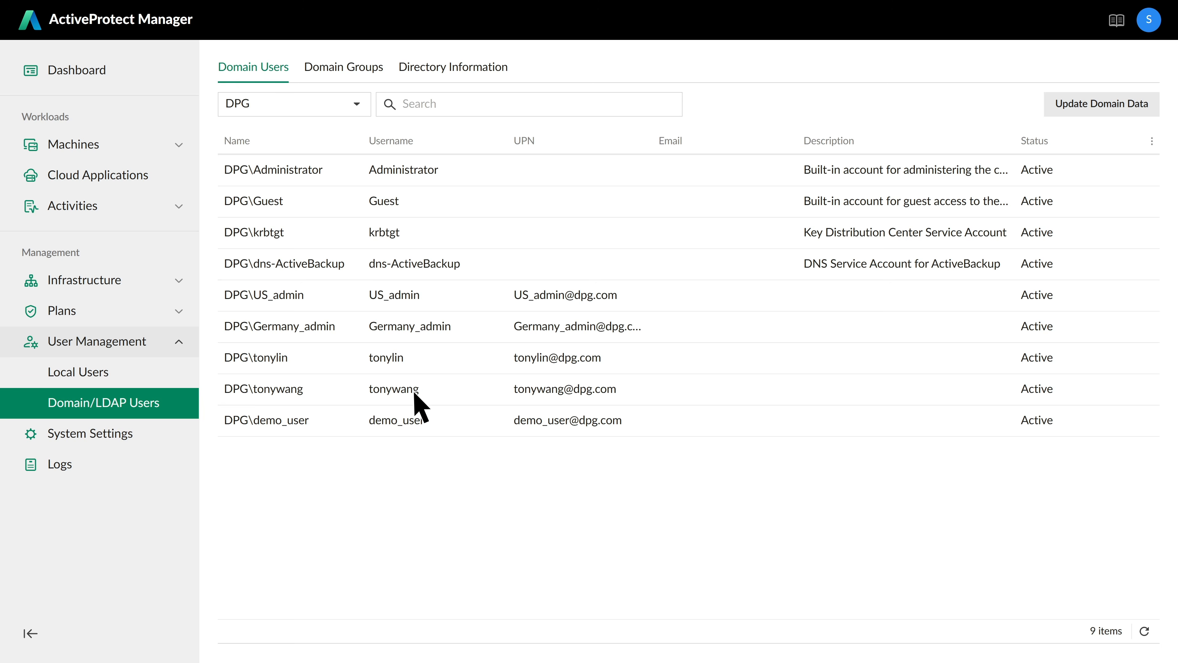
- Add three virtual machines, including the Windows 10 VM, to the demo user's self-service restore list
{"action": "left_click", "coordinate": [432, 421]}
{"action": "left_click", "coordinate": [447, 103]}
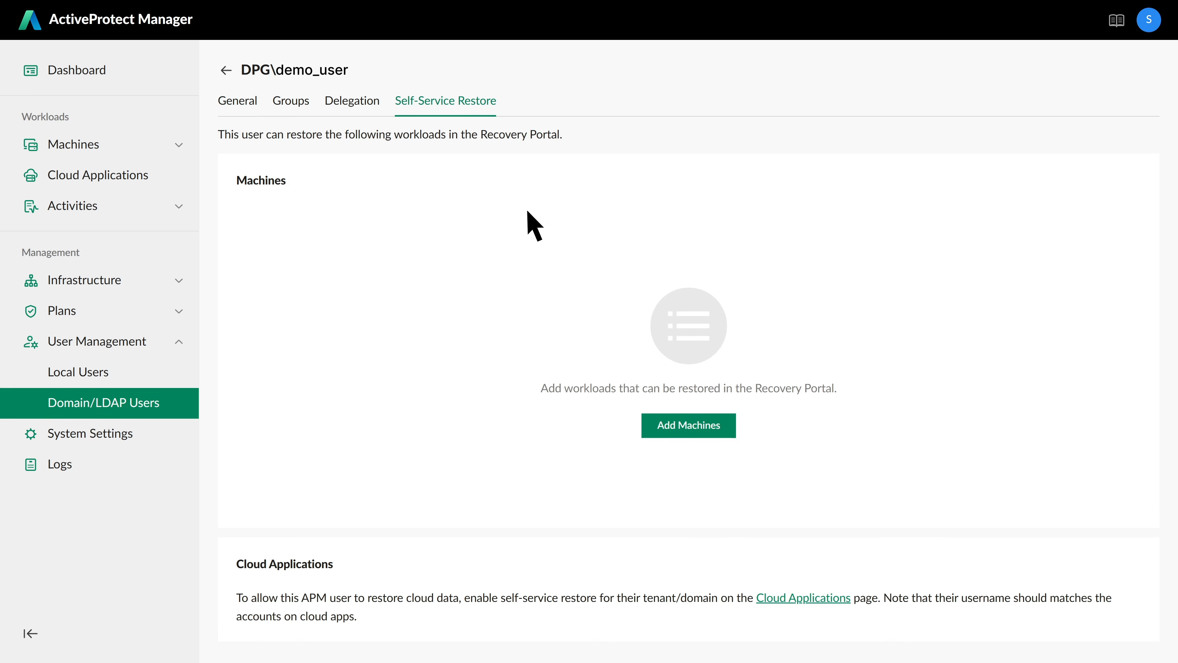
{"action": "left_click", "coordinate": [693, 425]}
{"action": "left_click", "coordinate": [492, 91]}
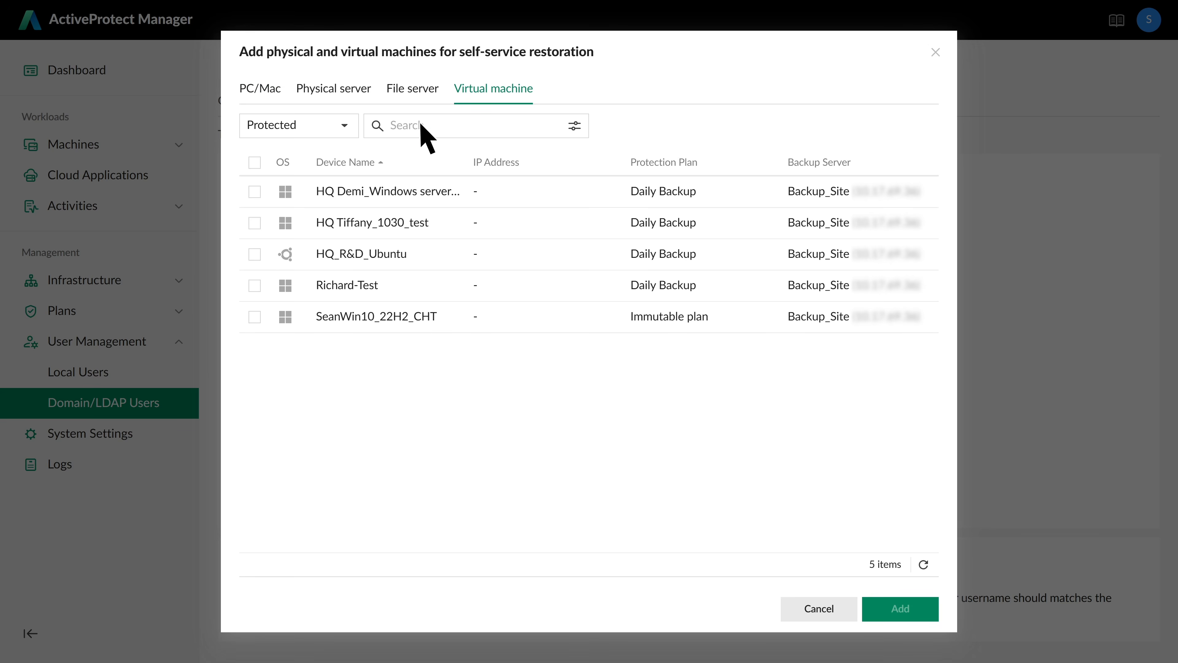
{"action": "left_click", "coordinate": [254, 192]}
{"action": "left_click", "coordinate": [254, 223]}
{"action": "left_click", "coordinate": [254, 316]}
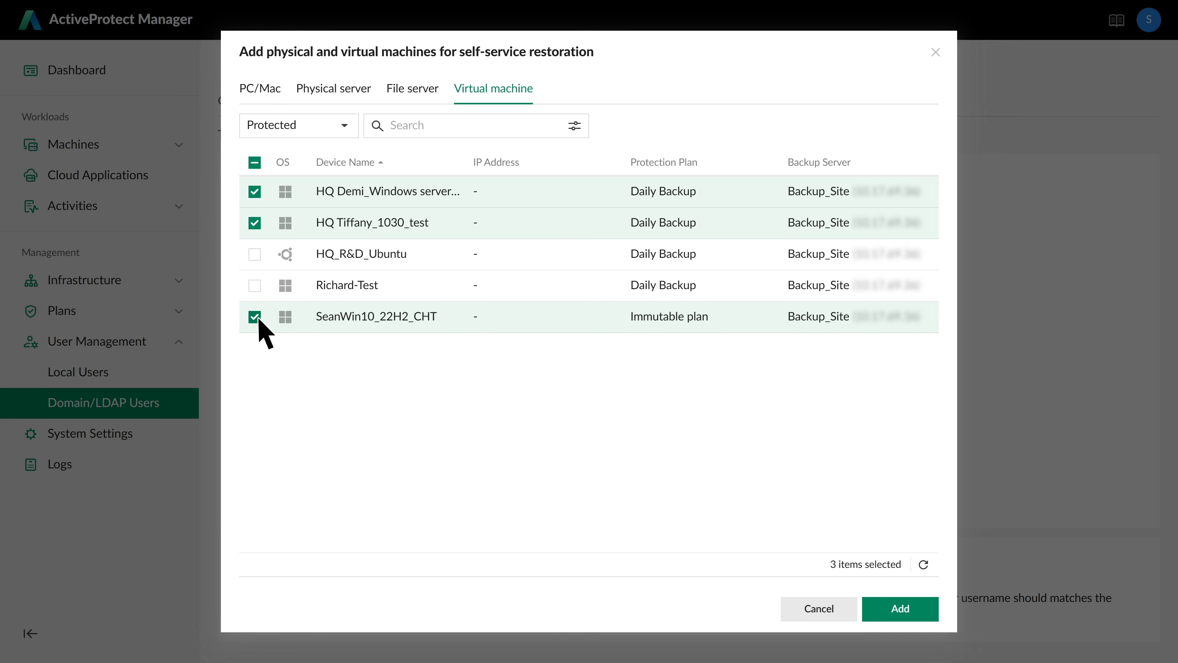
{"action": "left_click", "coordinate": [900, 608]}
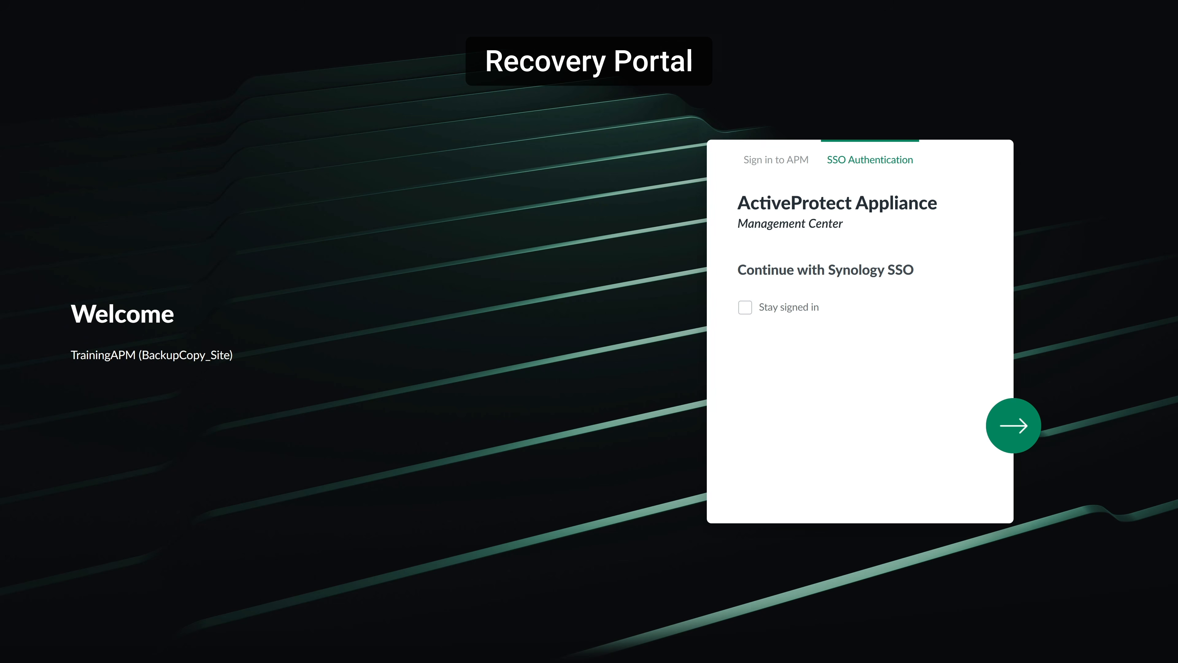
- Sign in to the Recovery Portal via Synology SSO as the demo user, with password and pasted OTP code
{"action": "left_click", "coordinate": [1019, 433]}
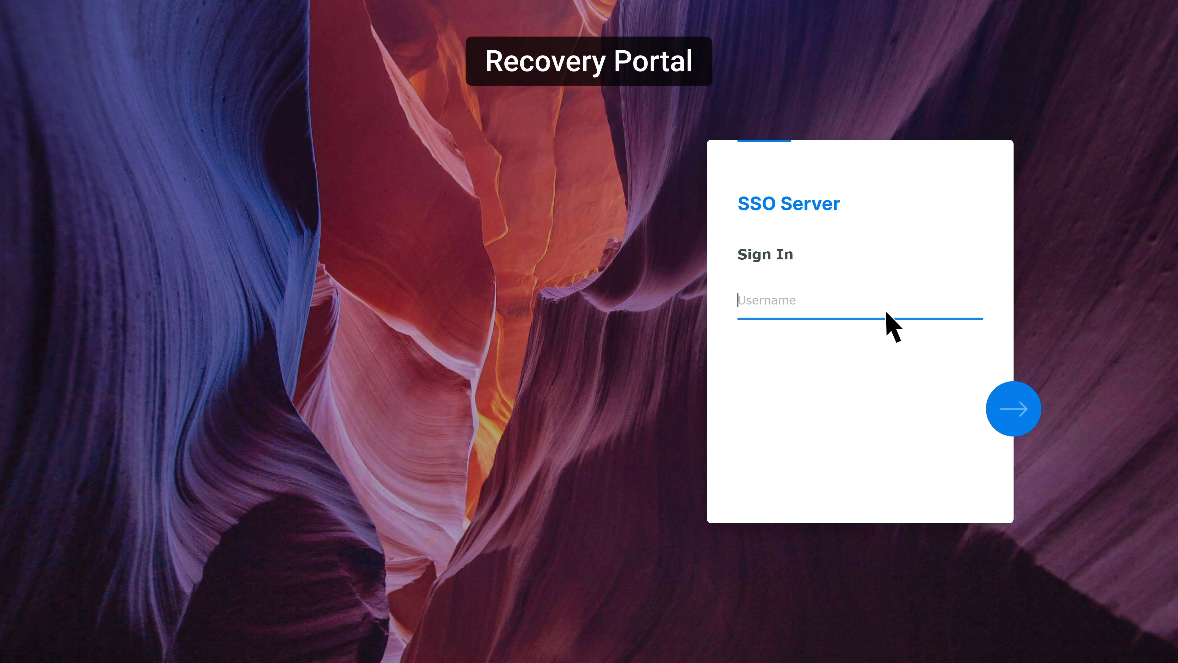
{"action": "type", "text": "demo_user"}
{"action": "key", "text": "Return"}
{"action": "type", "text": "password"}
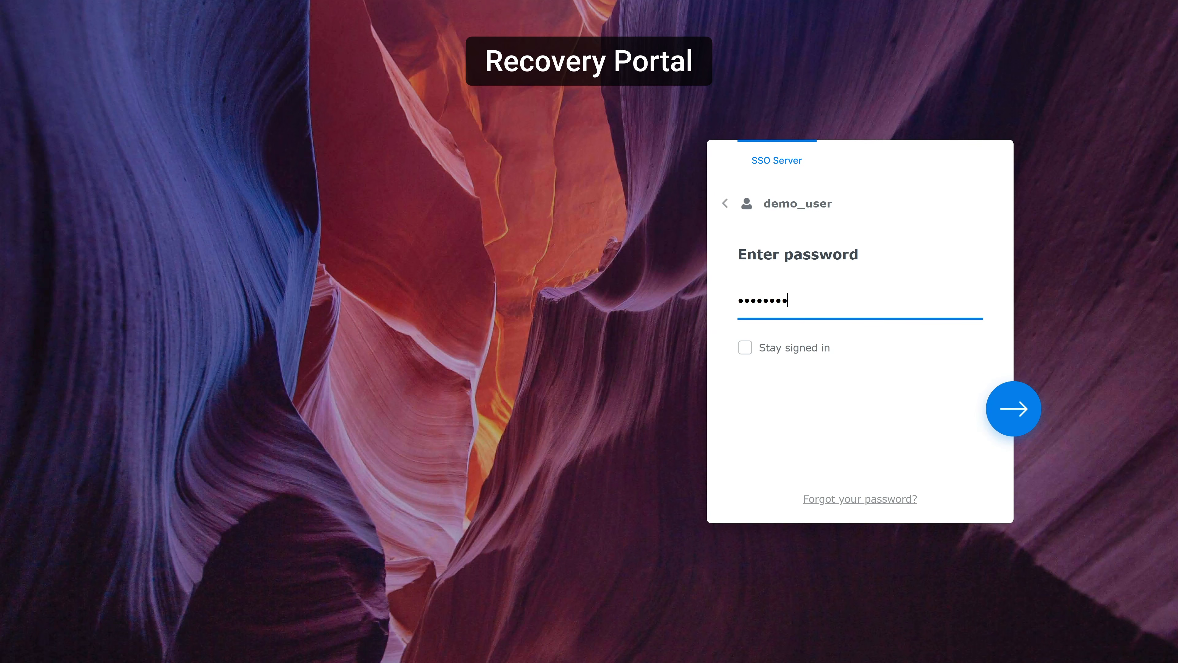
{"action": "left_click", "coordinate": [1016, 413]}
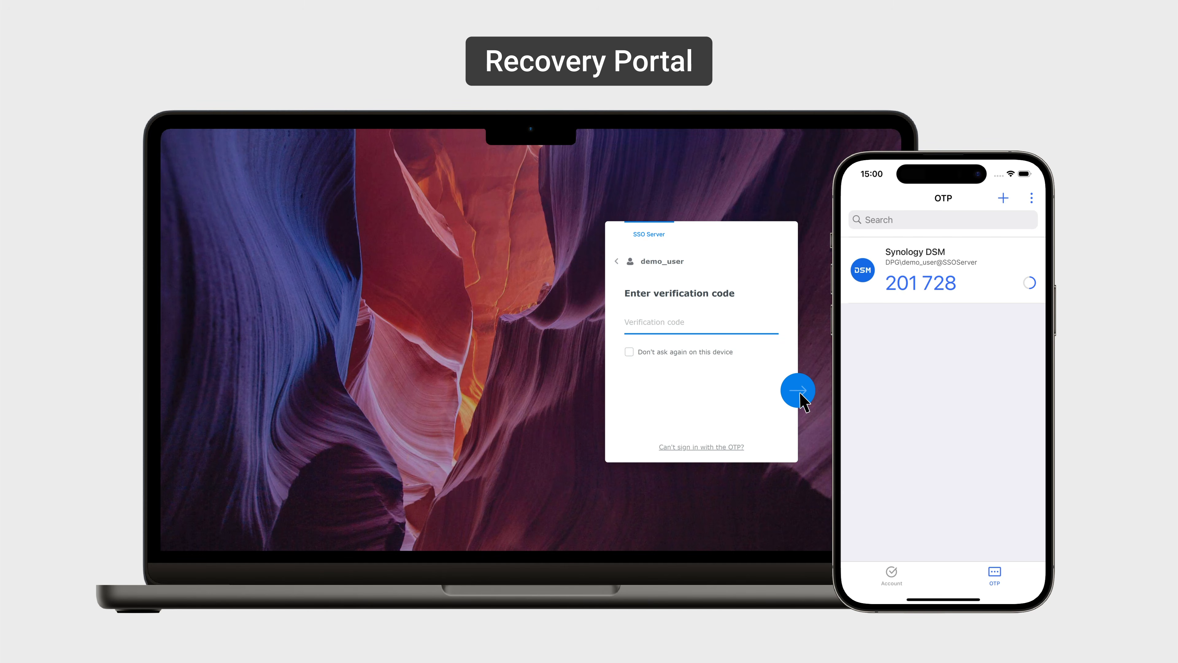
{"action": "left_click", "coordinate": [981, 285]}
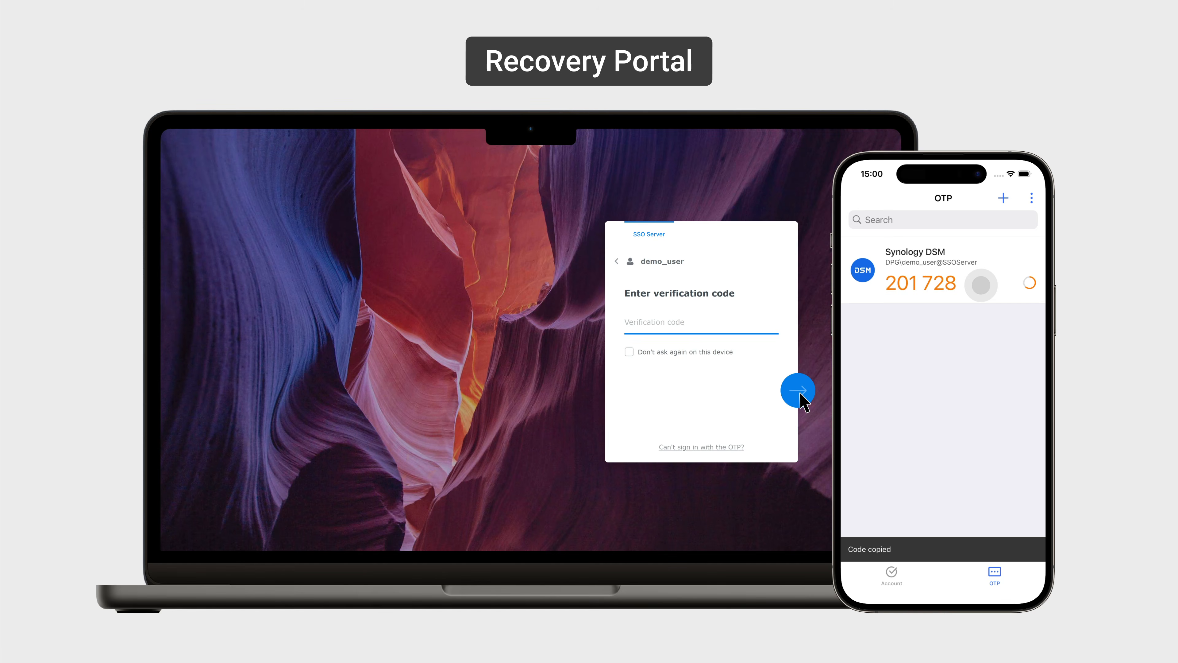
{"action": "key", "text": "ctrl+v"}
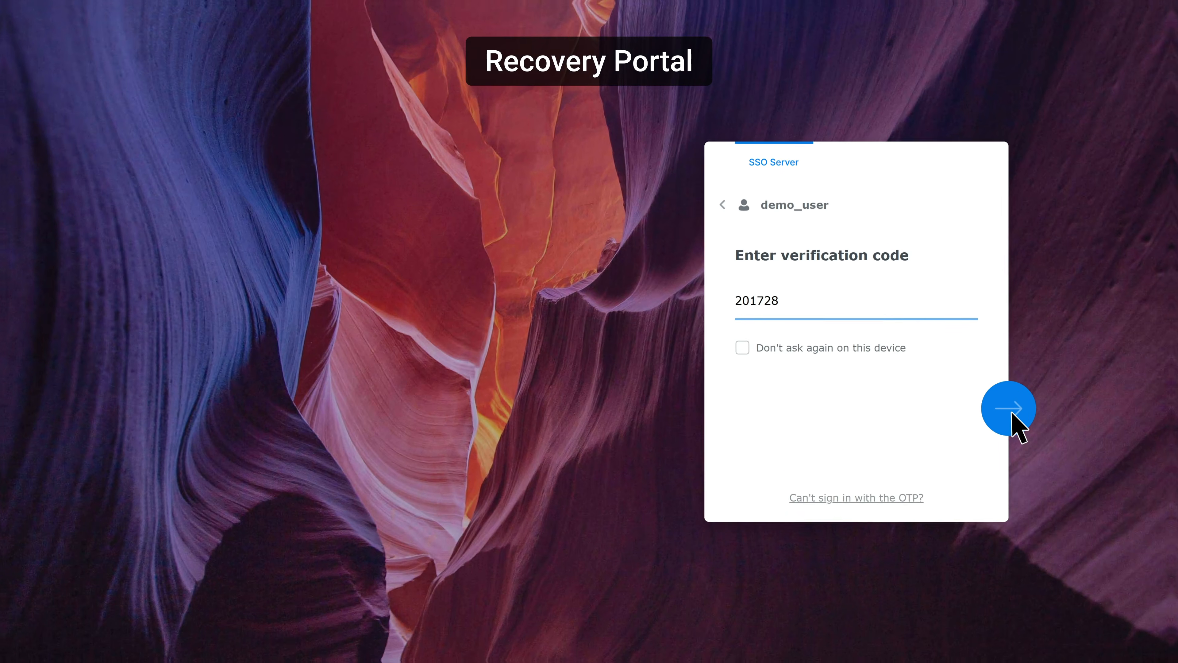
{"action": "left_click", "coordinate": [1017, 414]}
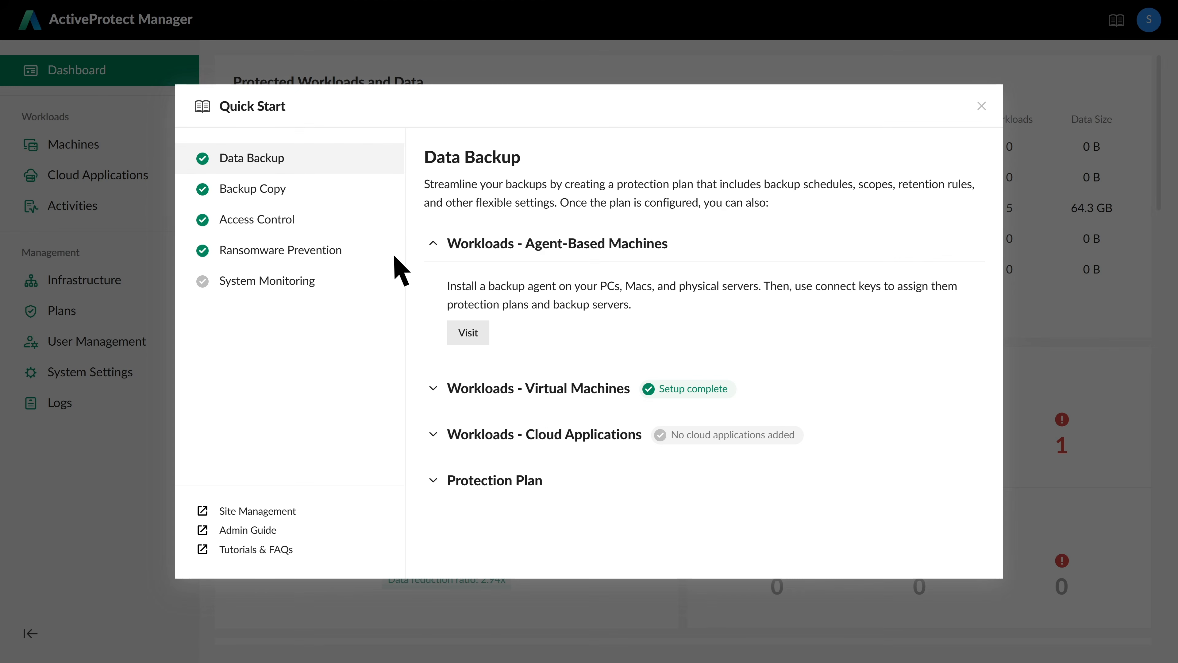
- Enable email notifications with a custom smtp.gmail.com SMTP sender and a sender e-mail address
{"action": "left_click", "coordinate": [332, 283]}
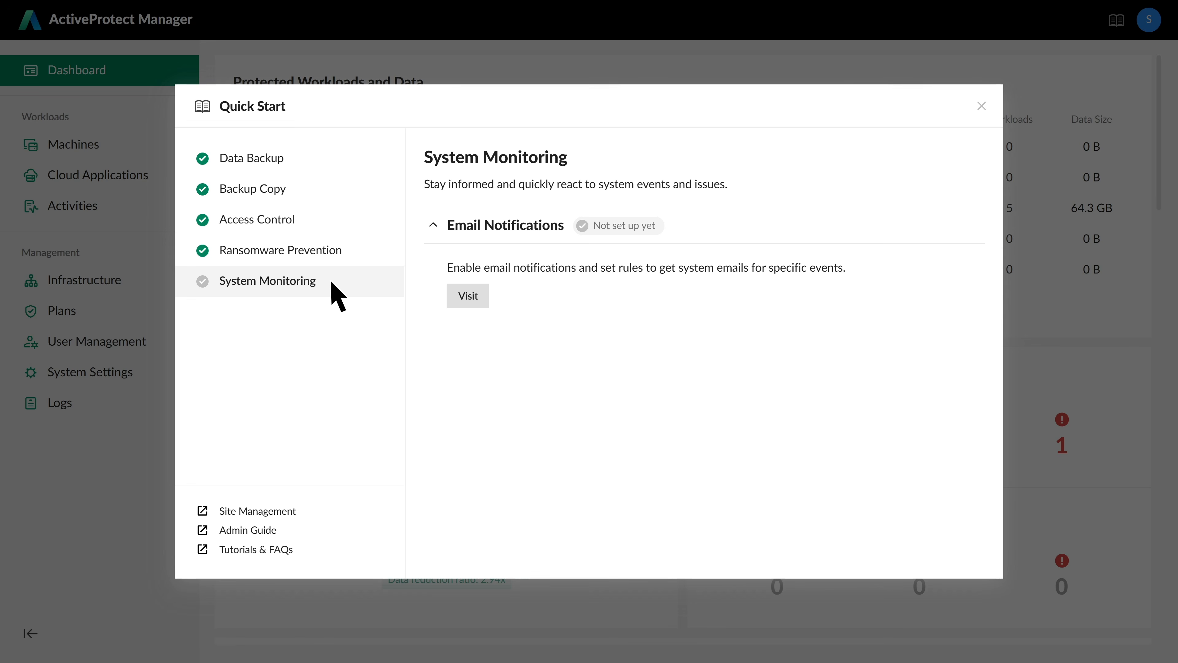
{"action": "left_click", "coordinate": [468, 297]}
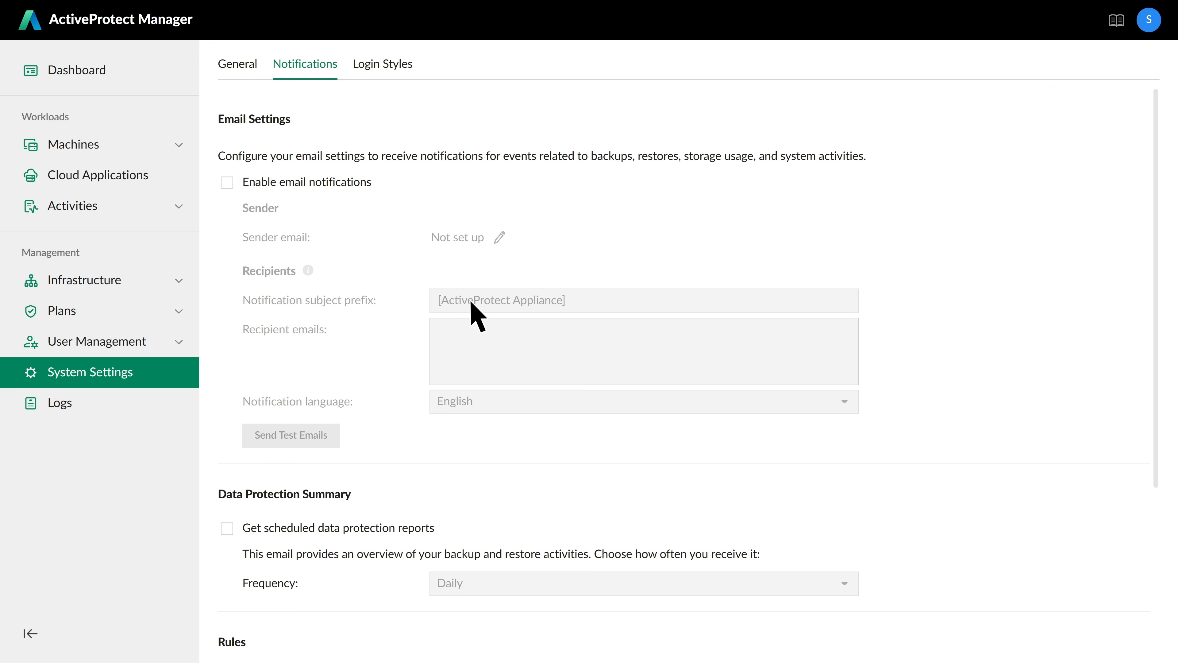
{"action": "left_click", "coordinate": [227, 182]}
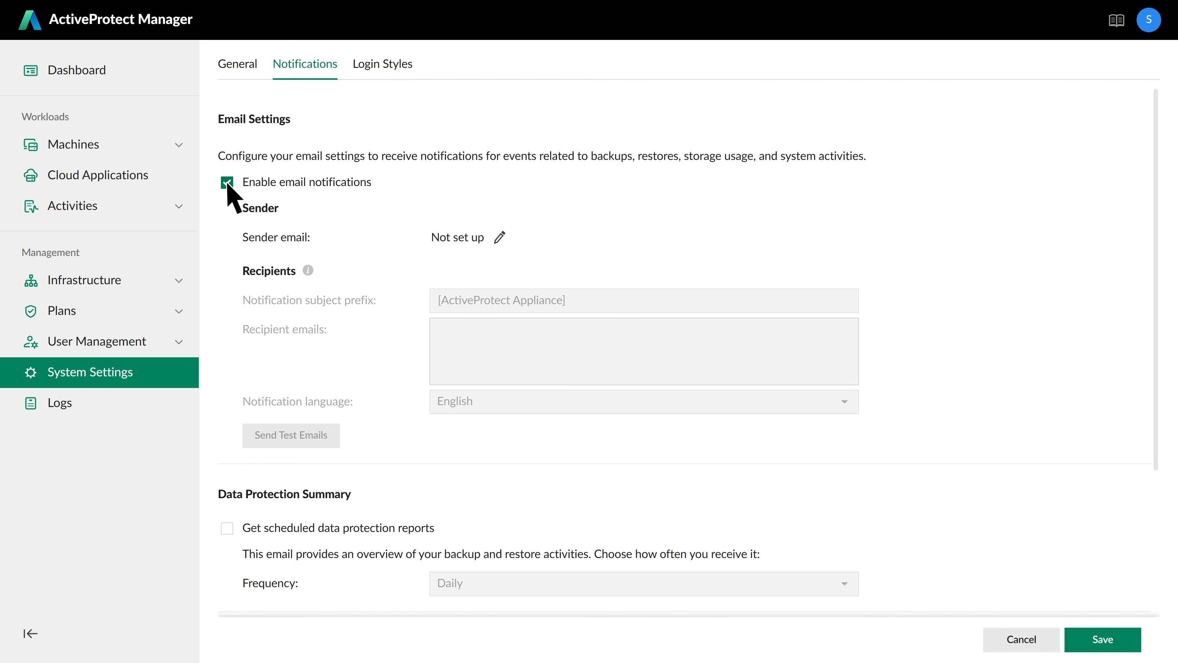
{"action": "left_click", "coordinate": [499, 237]}
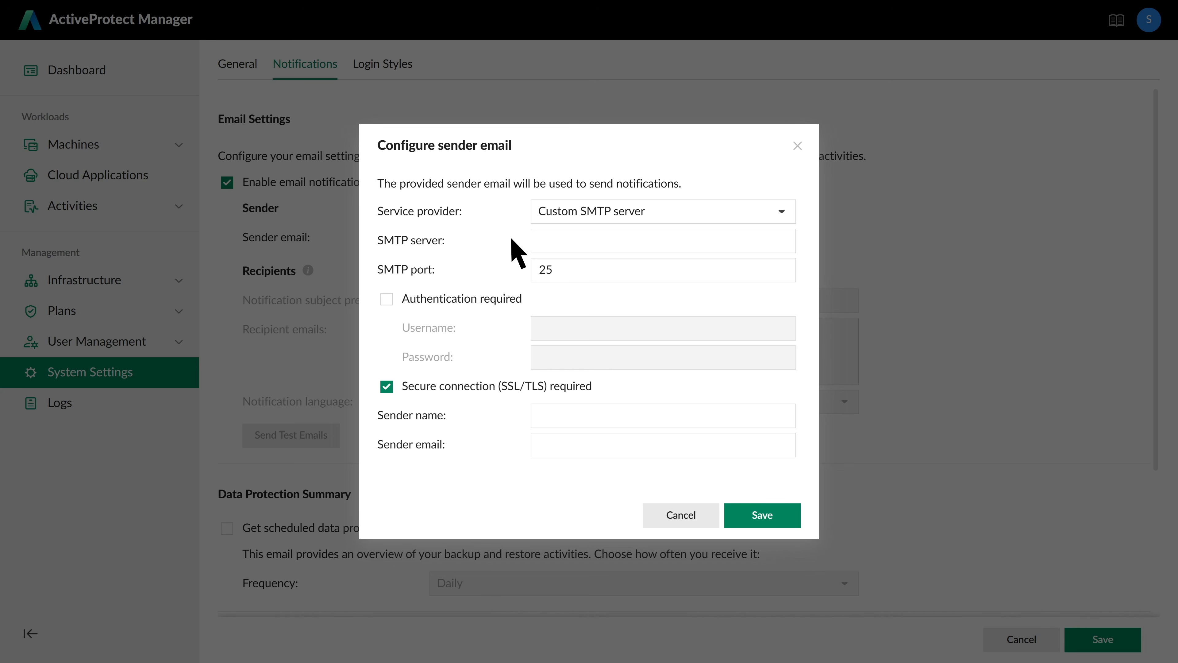
{"action": "left_click", "coordinate": [561, 245]}
{"action": "type", "text": "smtp.gmail.co"}
{"action": "type", "text": "m"}
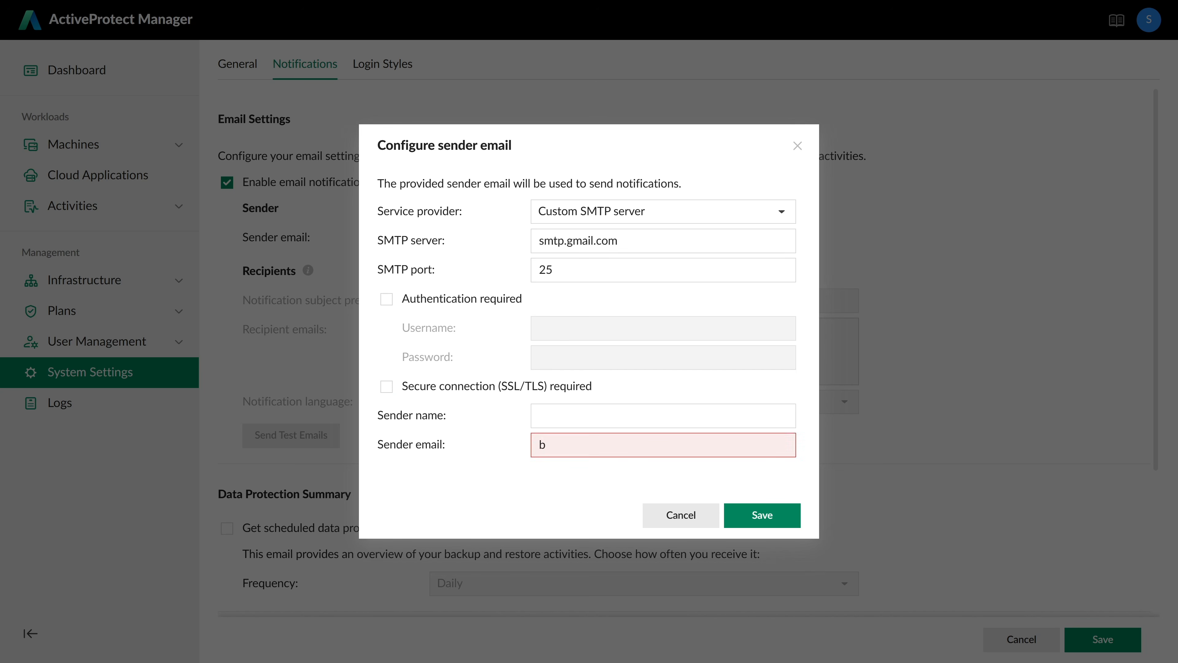
{"action": "left_click", "coordinate": [763, 520]}
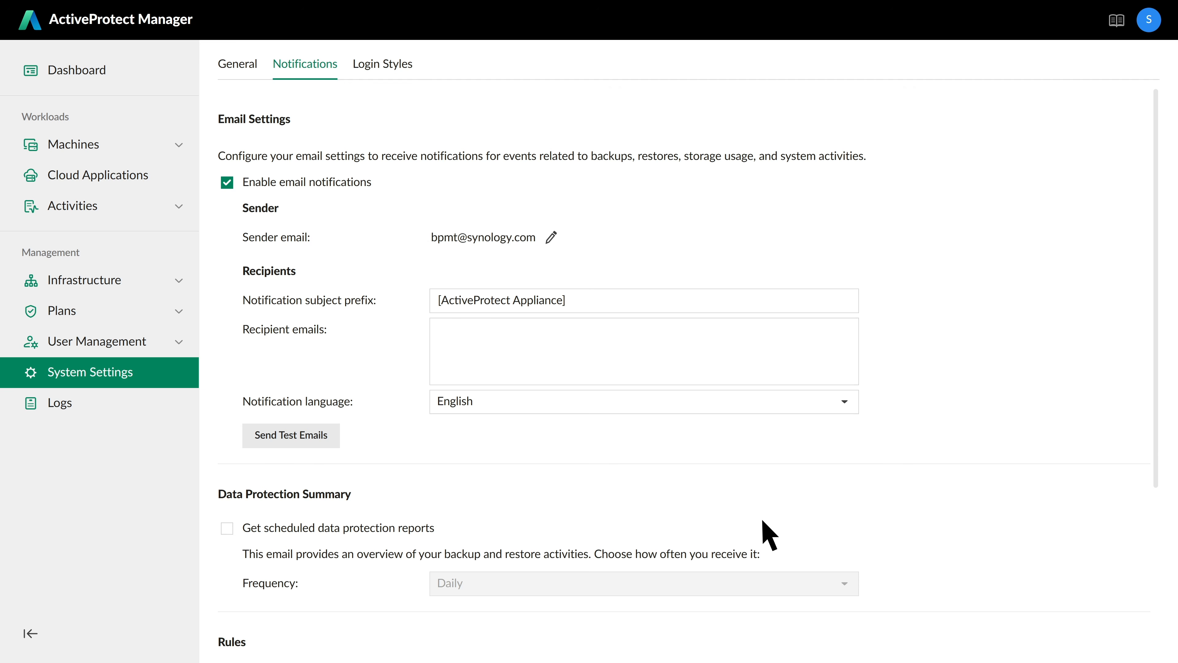
- Turn on daily scheduled data protection reports, save the notification settings, and check Quick Start progress
{"action": "scroll", "coordinate": [765, 534], "scroll_direction": "down", "scroll_amount": 5}
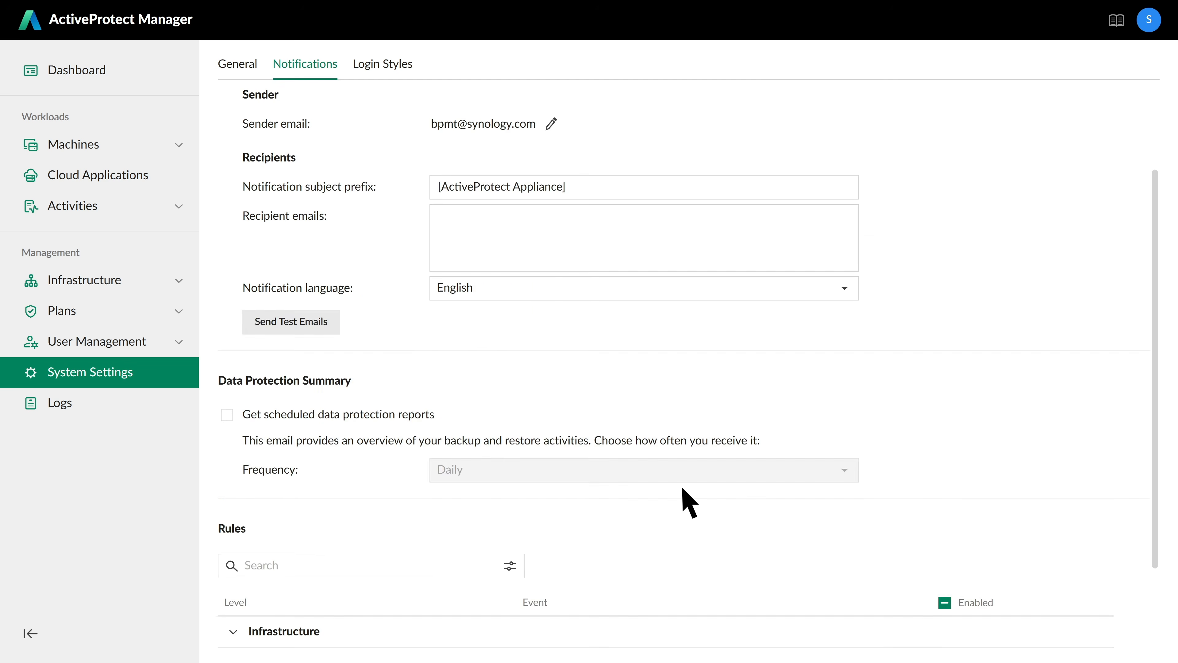
{"action": "left_click", "coordinate": [227, 298]}
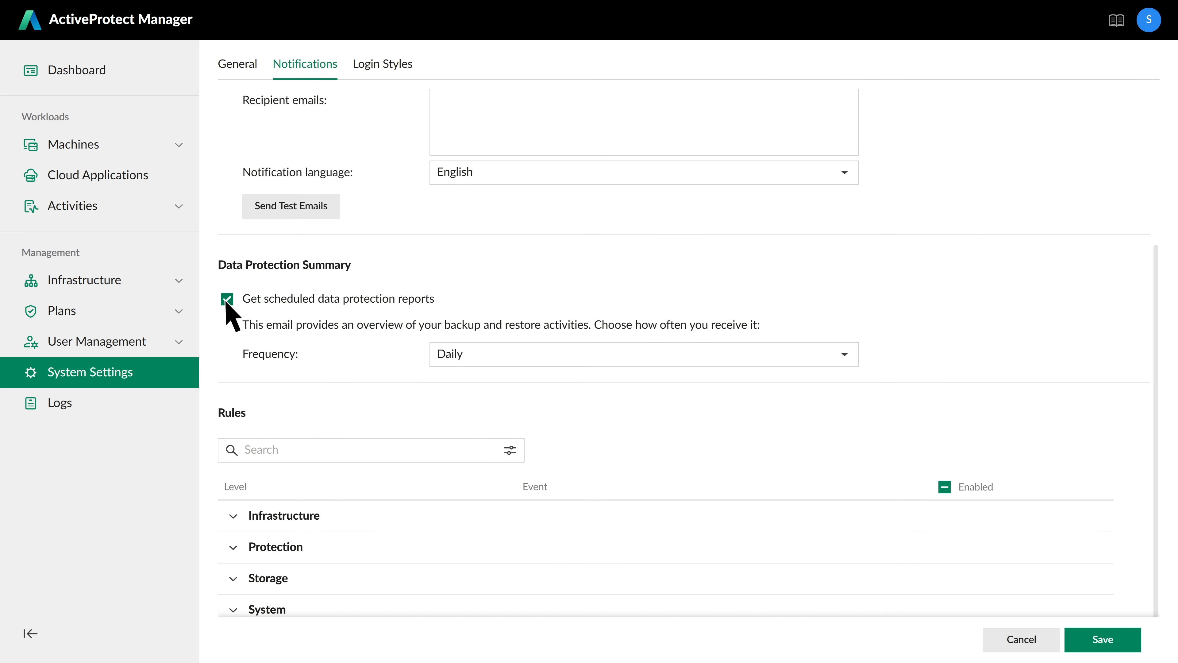
{"action": "left_click", "coordinate": [845, 357]}
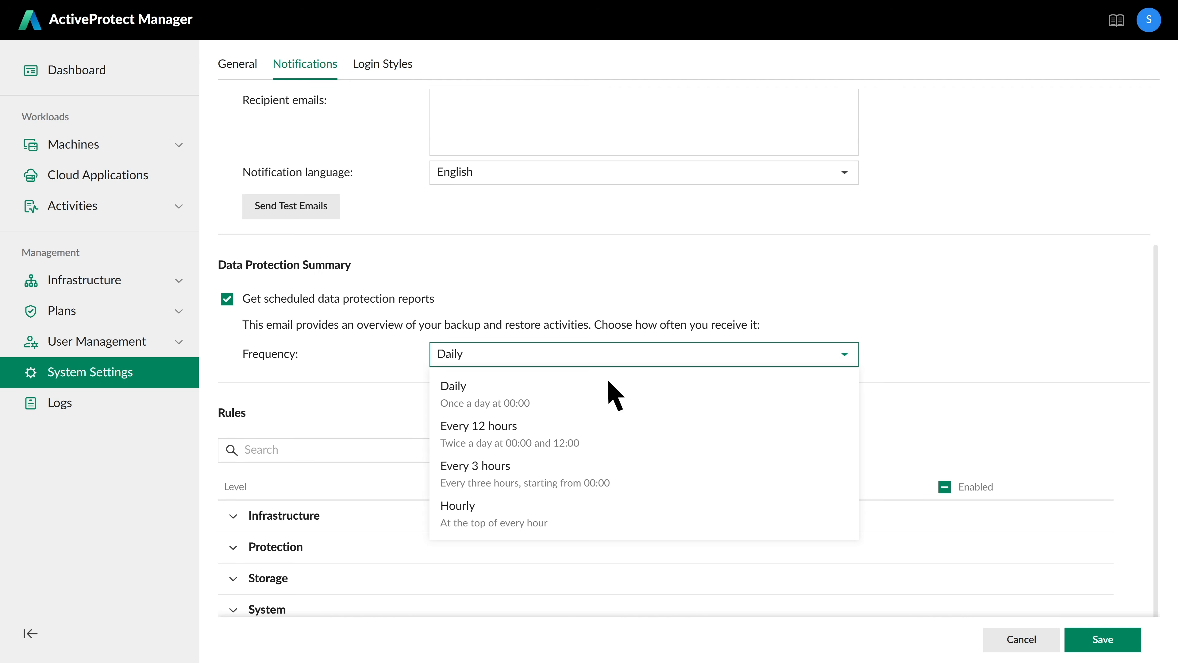
{"action": "left_click", "coordinate": [507, 392]}
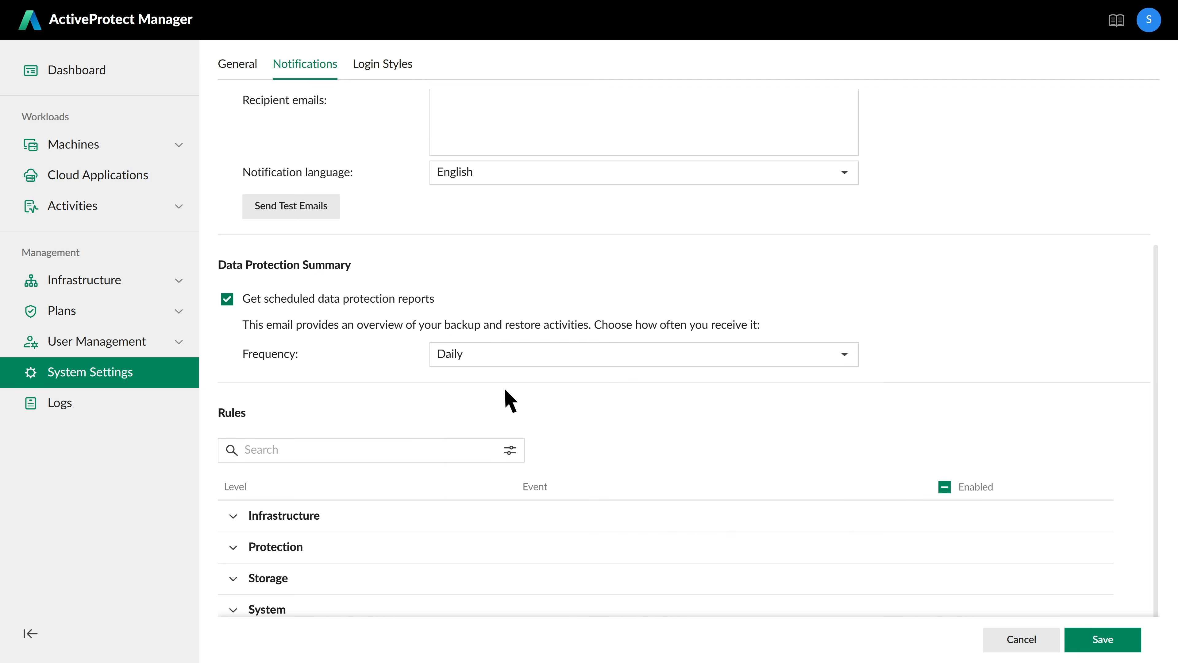
{"action": "left_click", "coordinate": [1104, 643]}
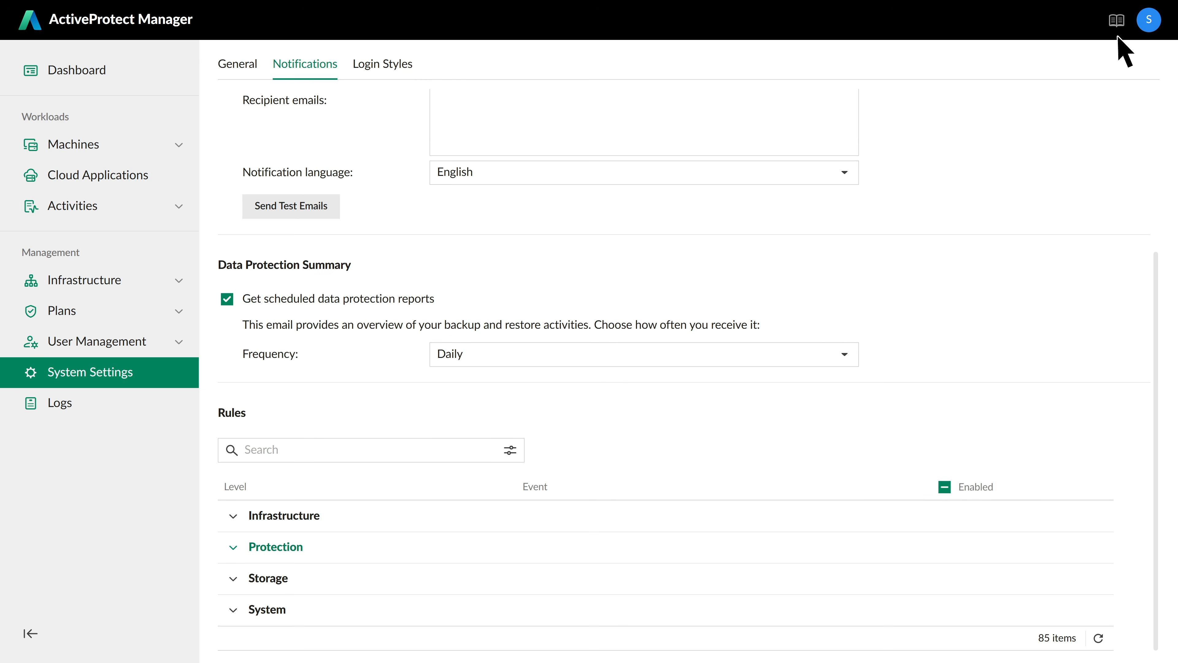
{"action": "left_click", "coordinate": [1116, 21]}
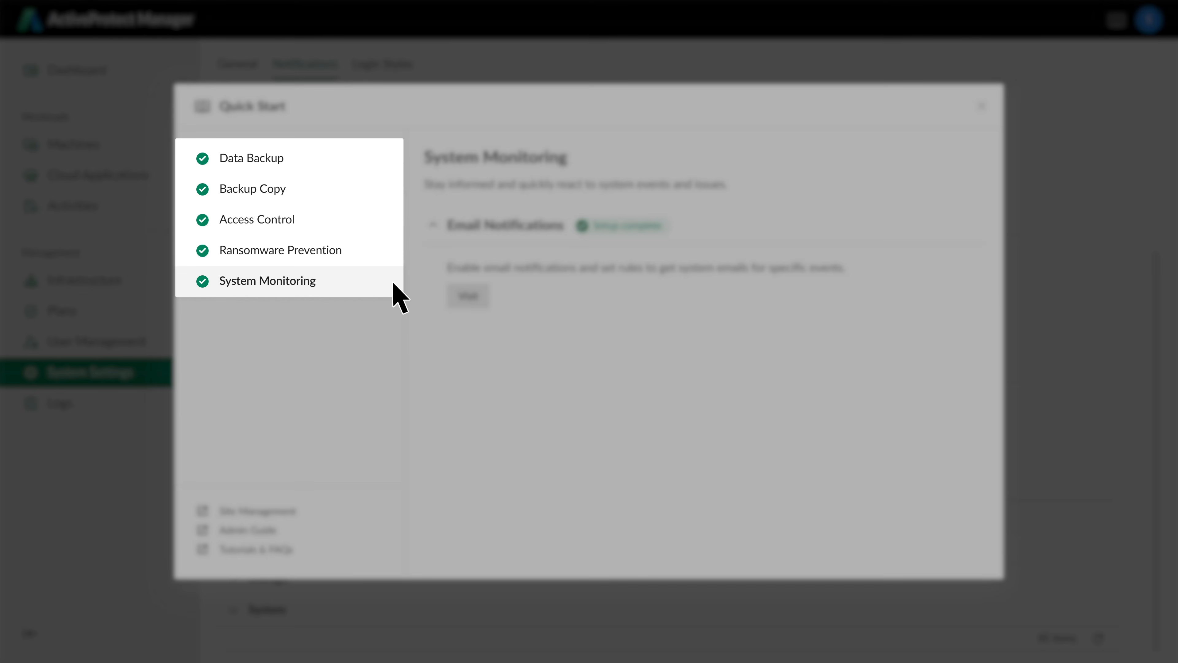